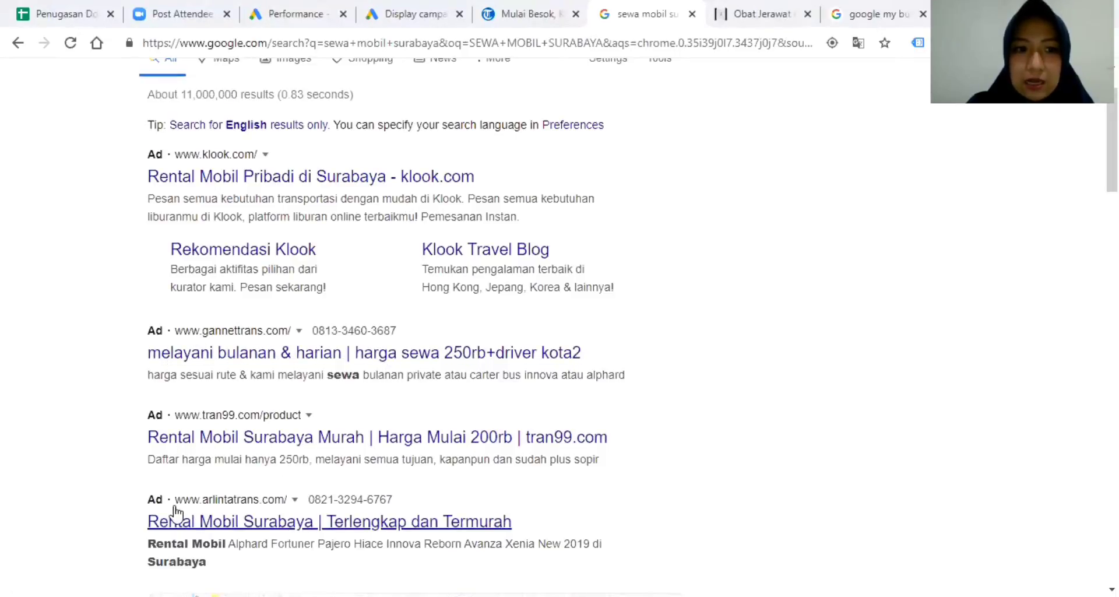
scroll(622, 334, down, 5)
scroll(641, 324, down, 2)
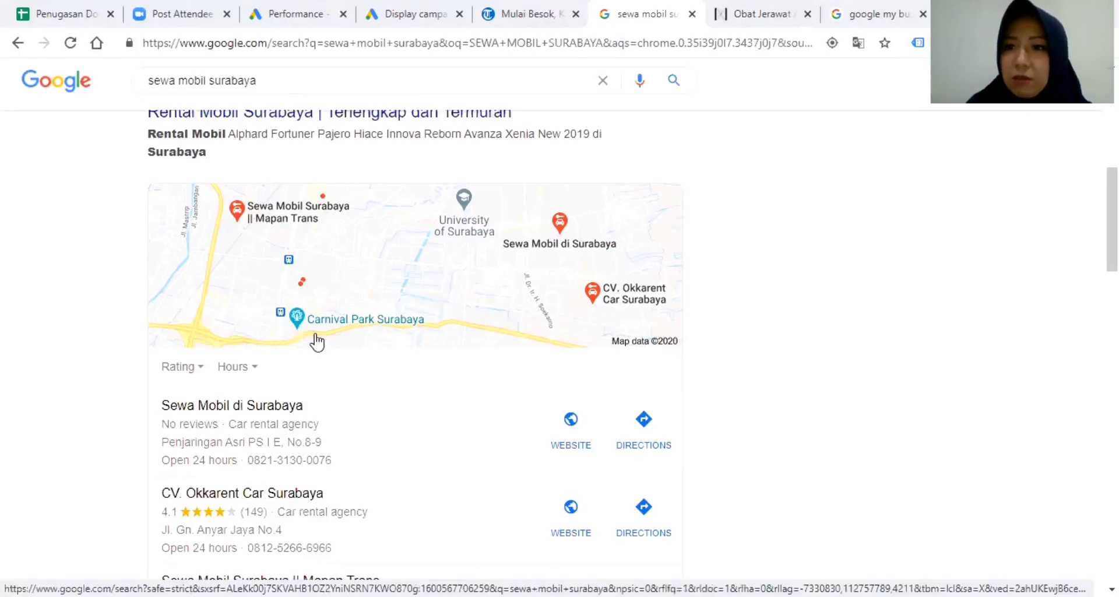
scroll(284, 432, down, 3)
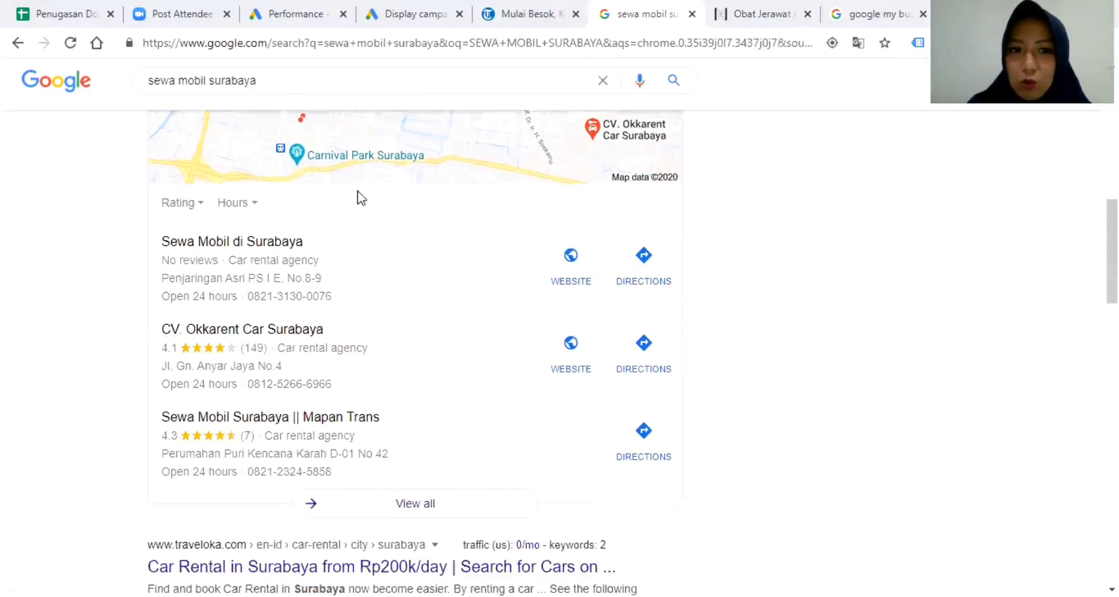
scroll(218, 420, down, 3)
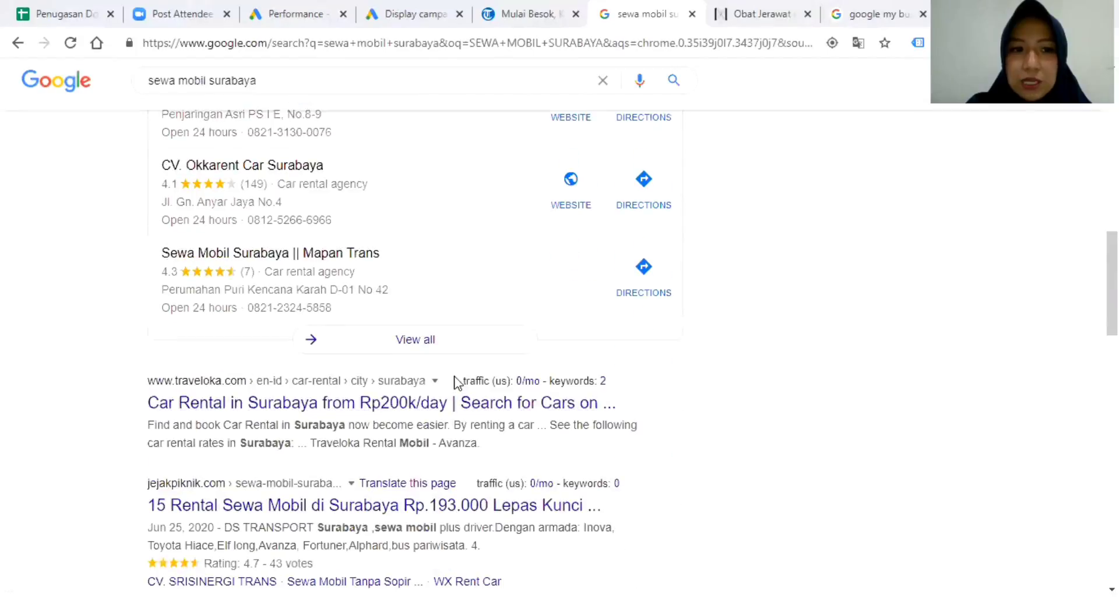
scroll(456, 441, down, 12)
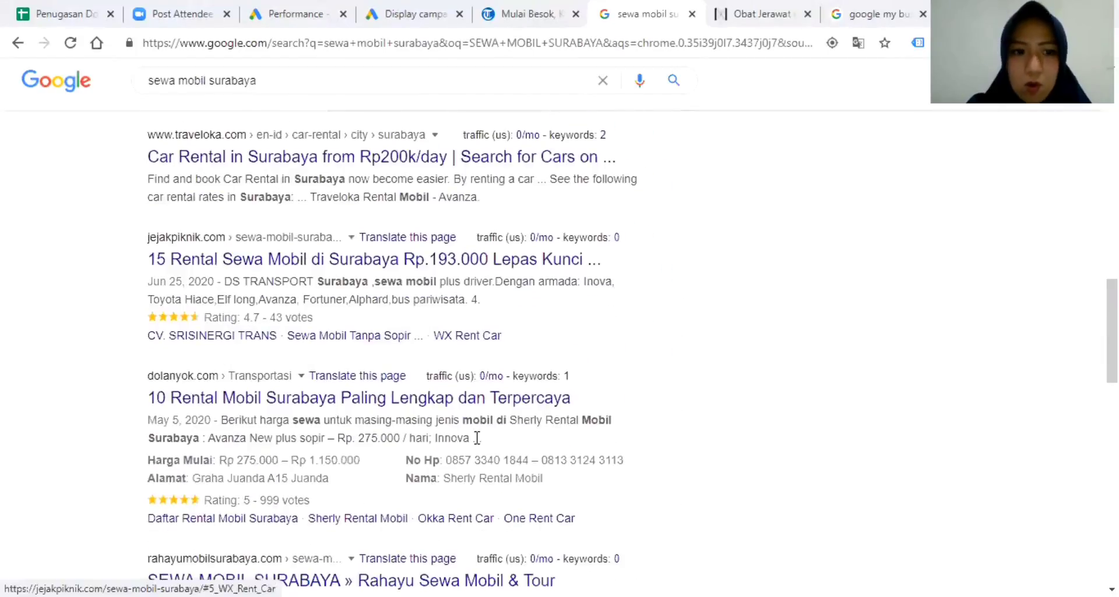
scroll(479, 441, down, 4)
scroll(481, 441, up, 16)
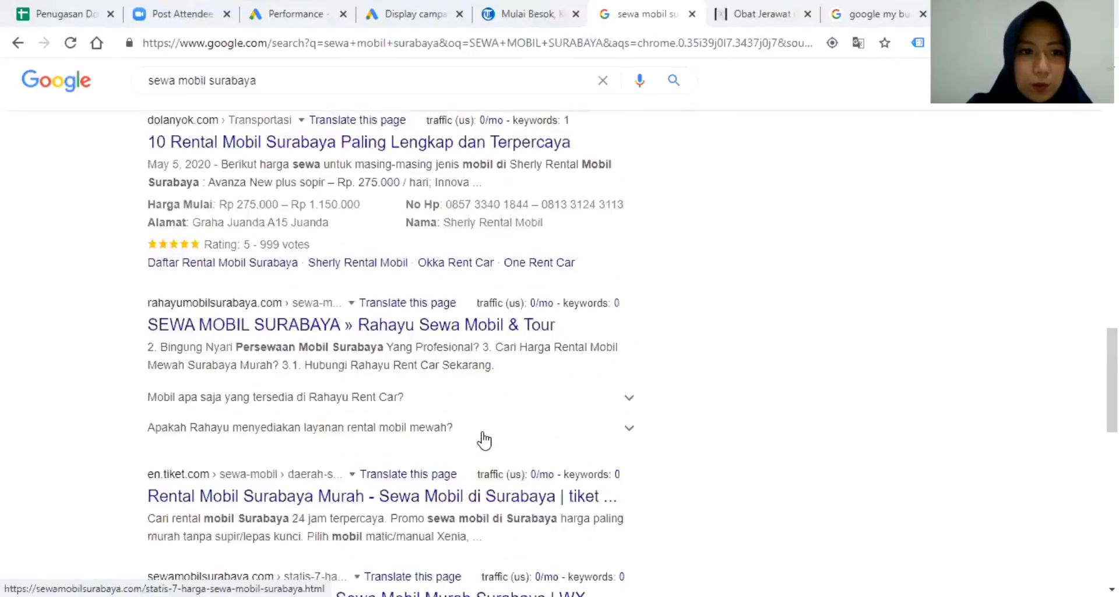
scroll(484, 438, down, 5)
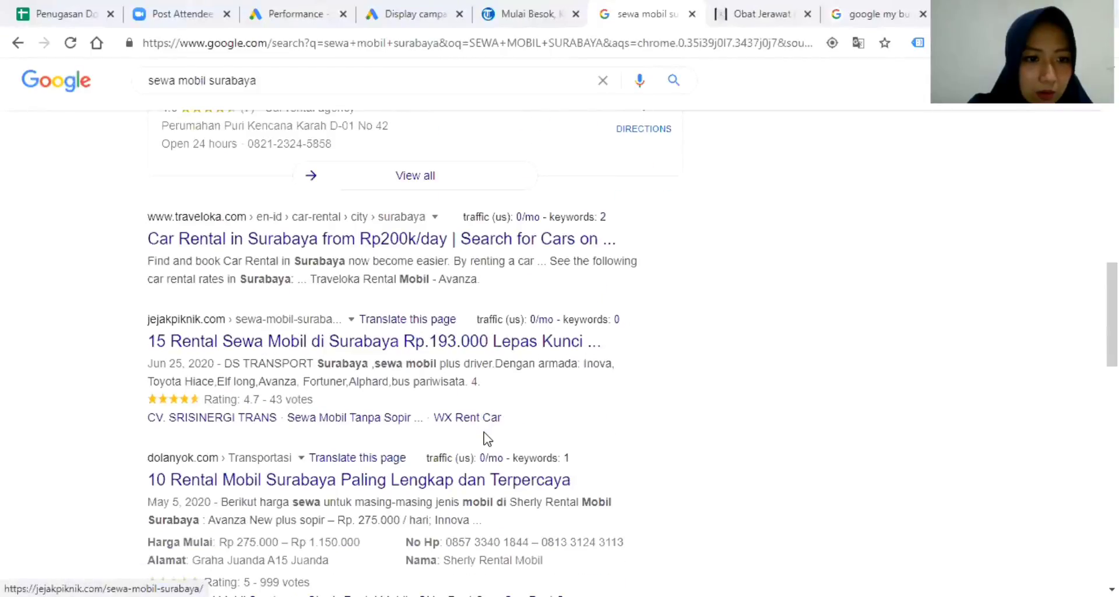
scroll(485, 438, down, 11)
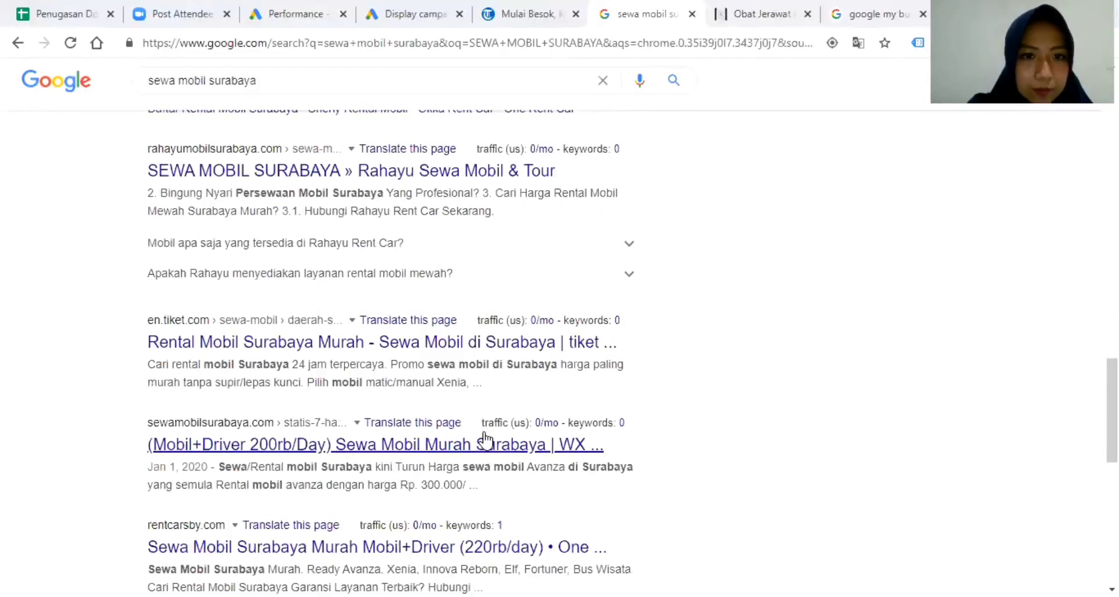
scroll(488, 435, down, 3)
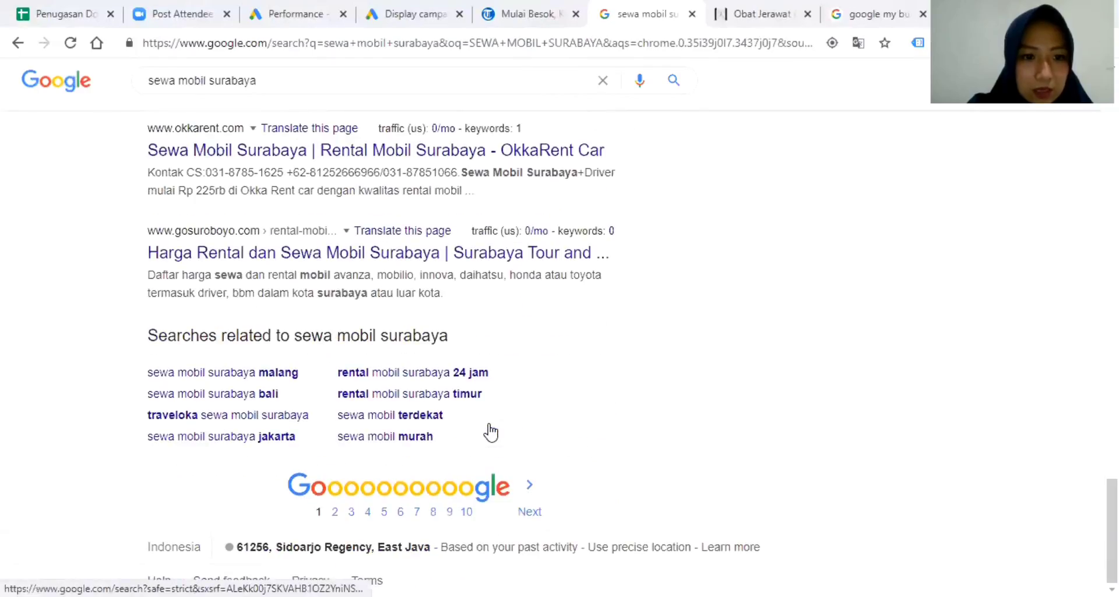
scroll(491, 436, up, 20)
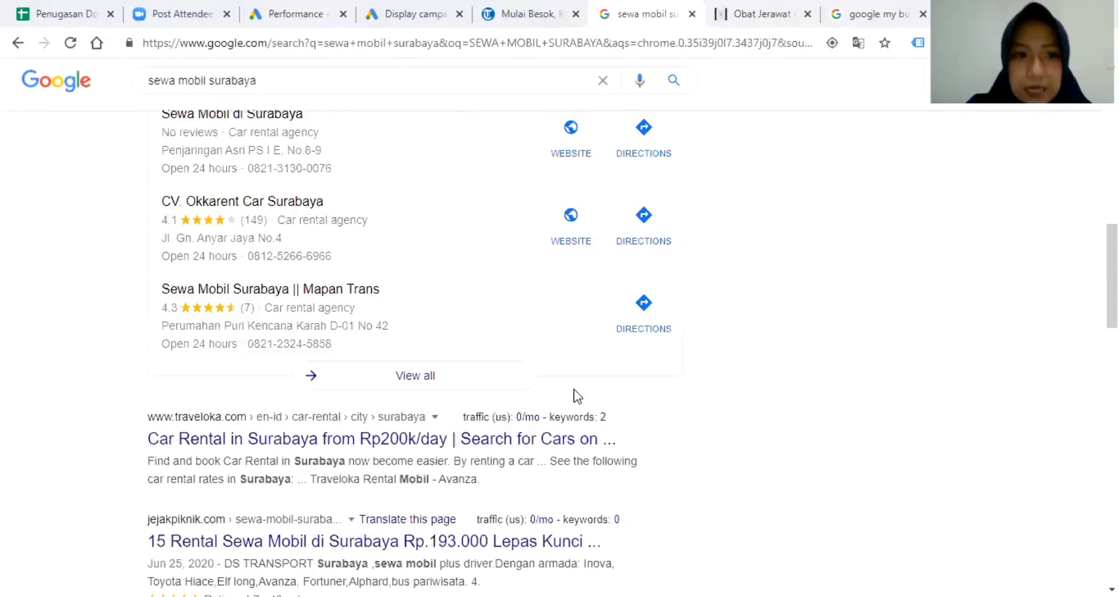
scroll(618, 346, up, 4)
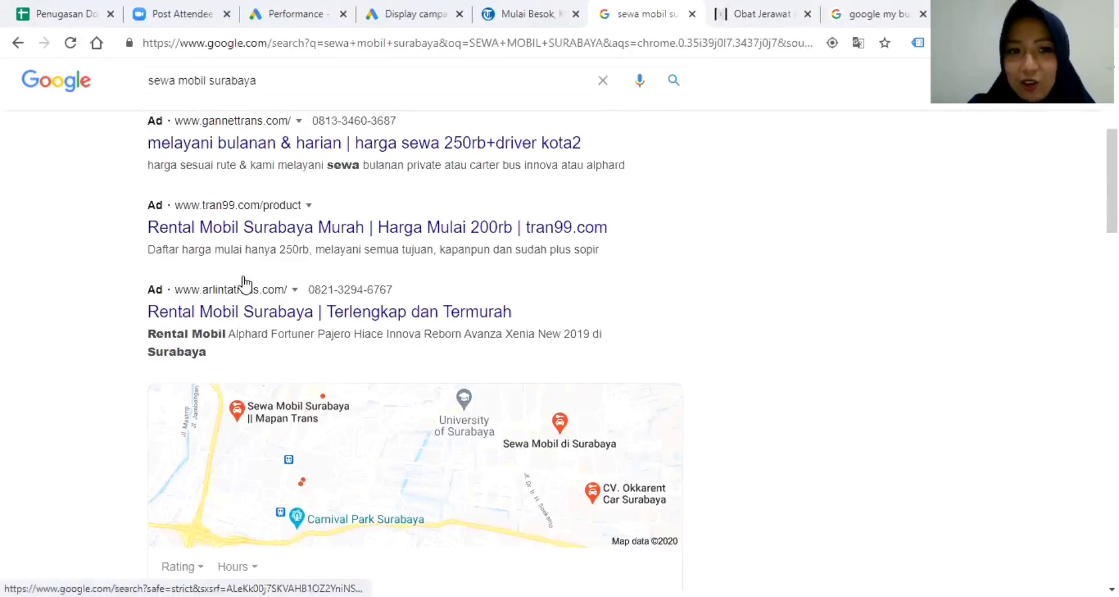
scroll(493, 383, up, 3)
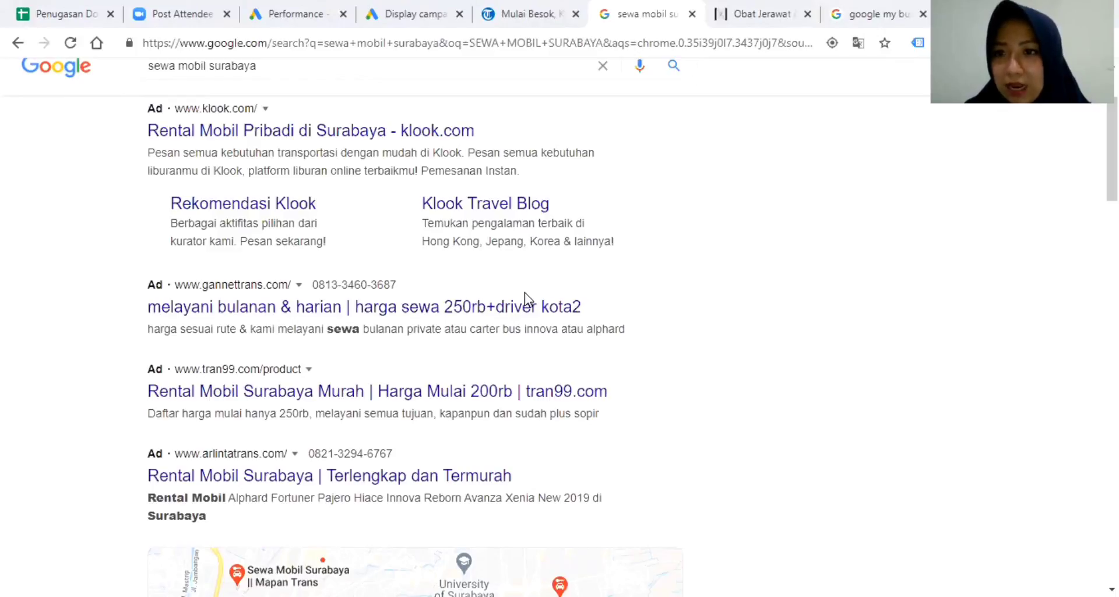
scroll(411, 262, down, 7)
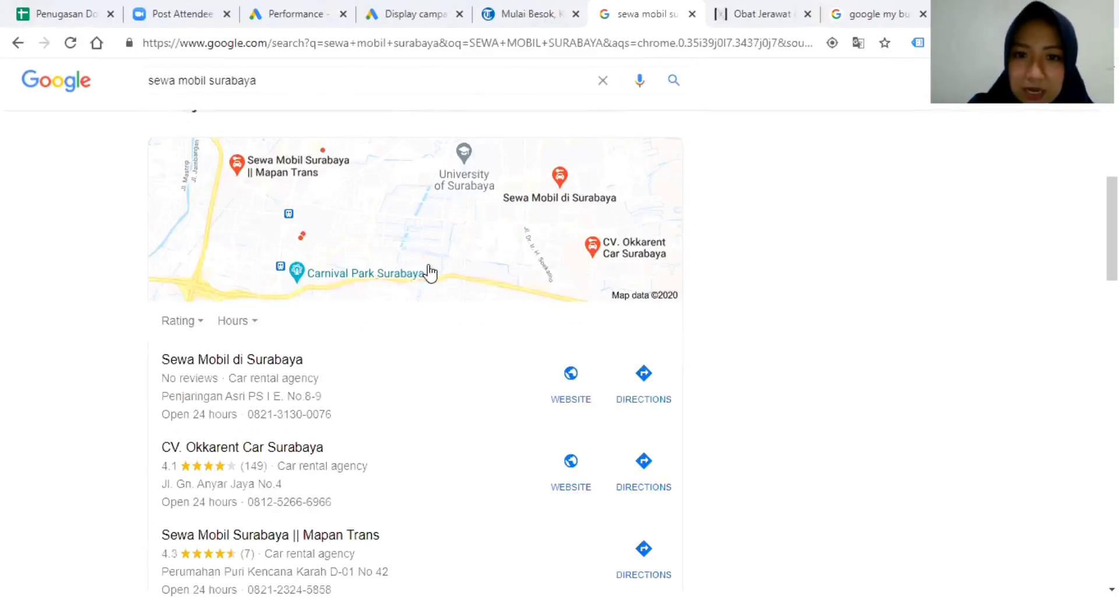
scroll(522, 257, up, 8)
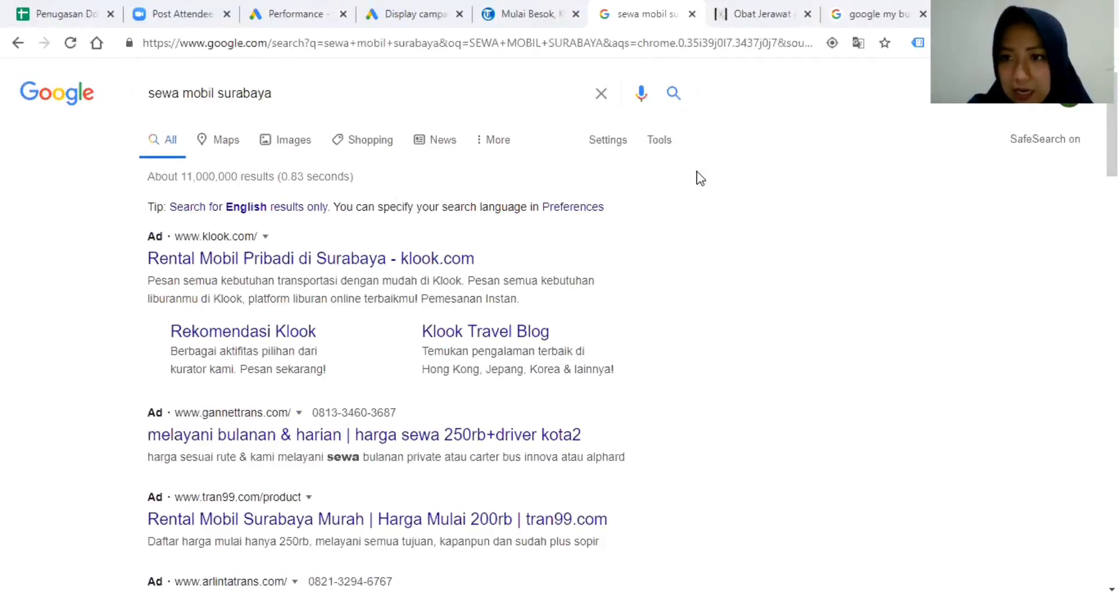
scroll(661, 174, down, 8)
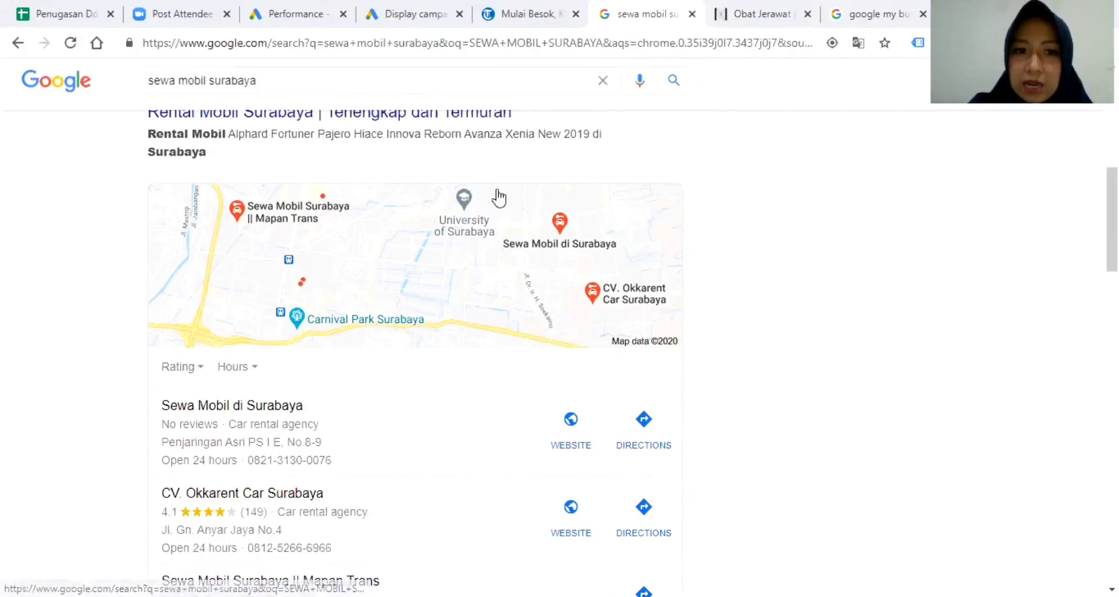
scroll(593, 322, down, 3)
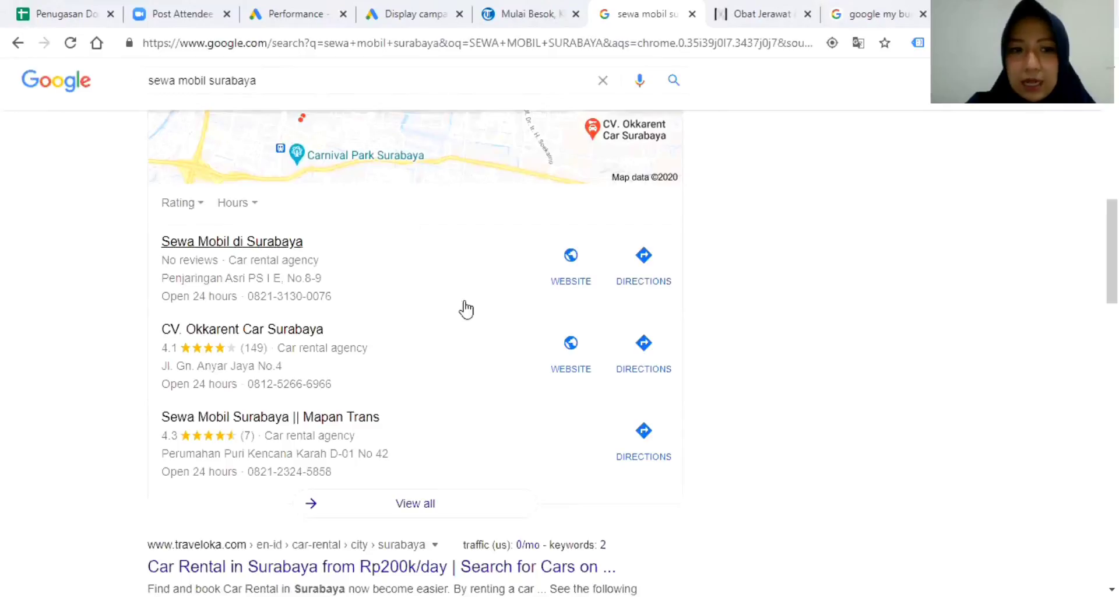
scroll(419, 294, up, 2)
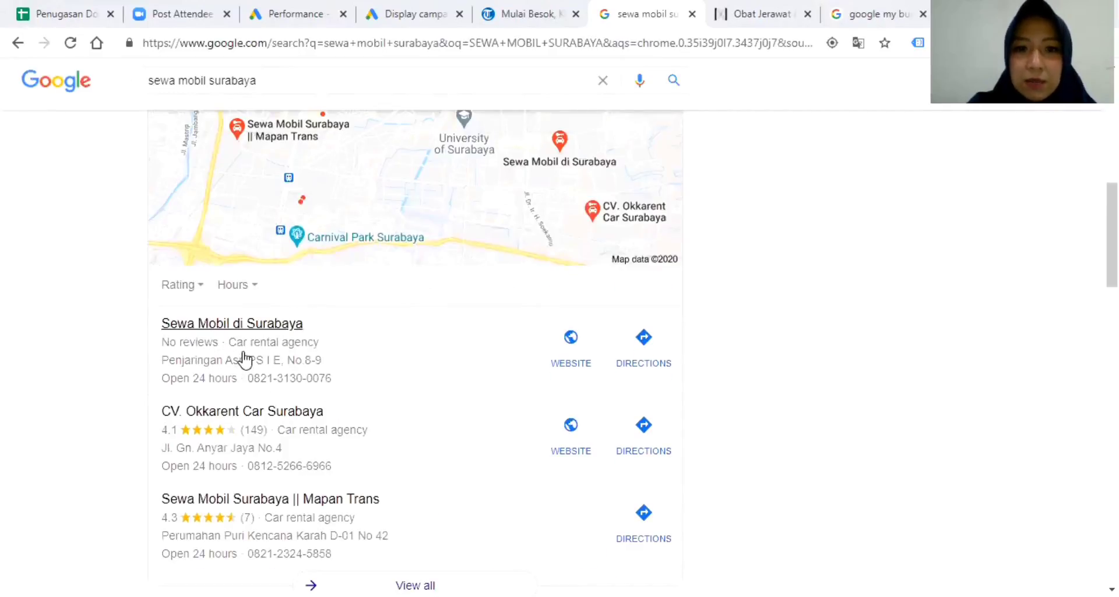
Visit the first local listing's website, then return to the sewa mobil surabaya results.
click(560, 368)
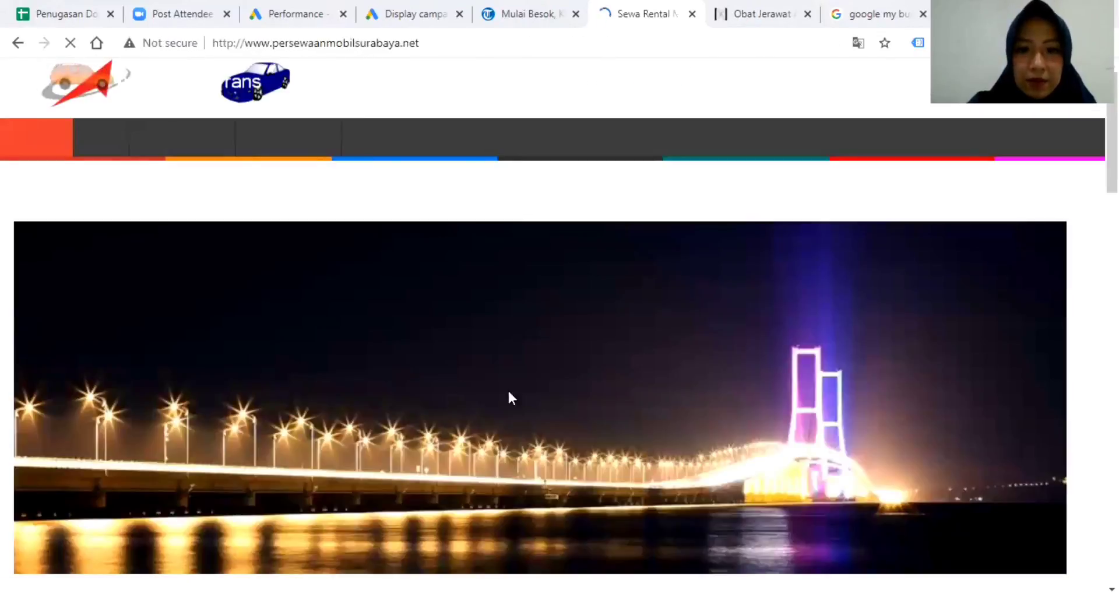
scroll(453, 383, down, 15)
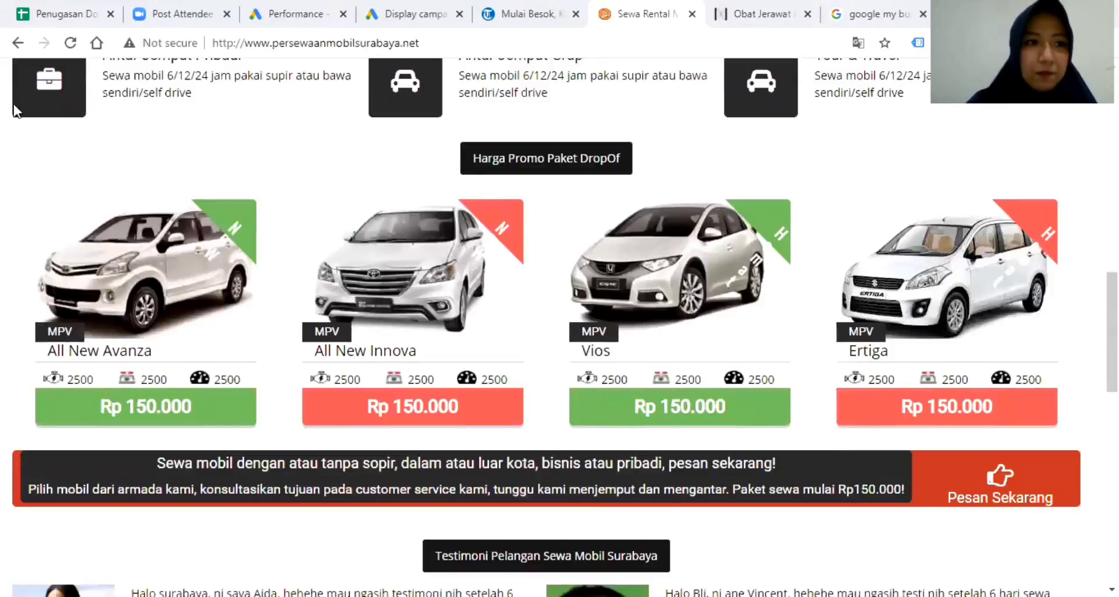
click(18, 43)
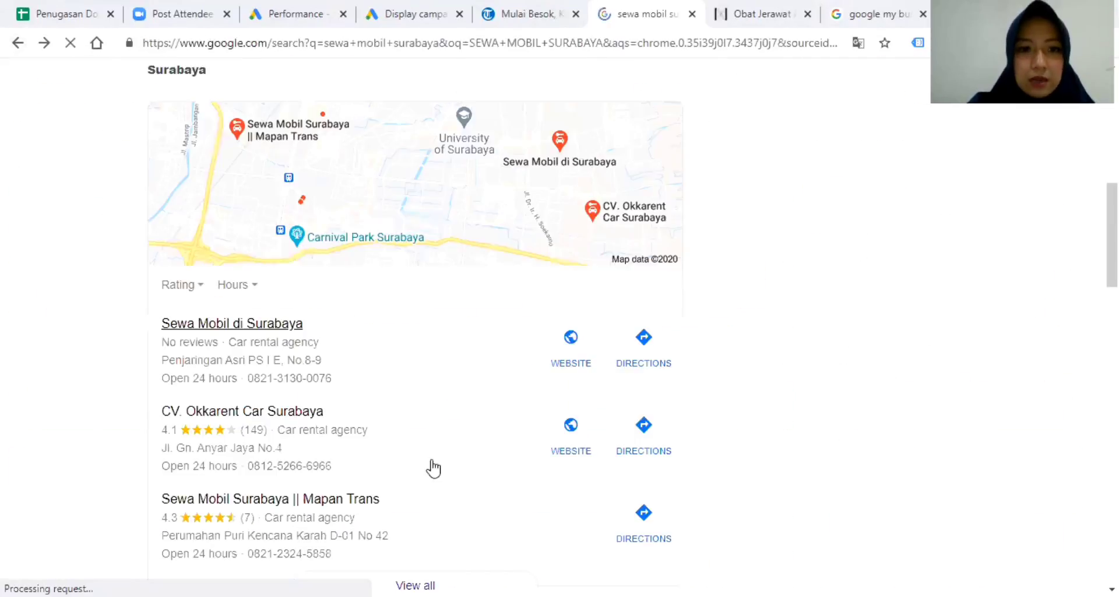
Open Google Maps driving directions to Sewa Mobil di Surabaya (best route 25 min, 10.5 km).
right_click(652, 269)
click(694, 275)
click(686, 17)
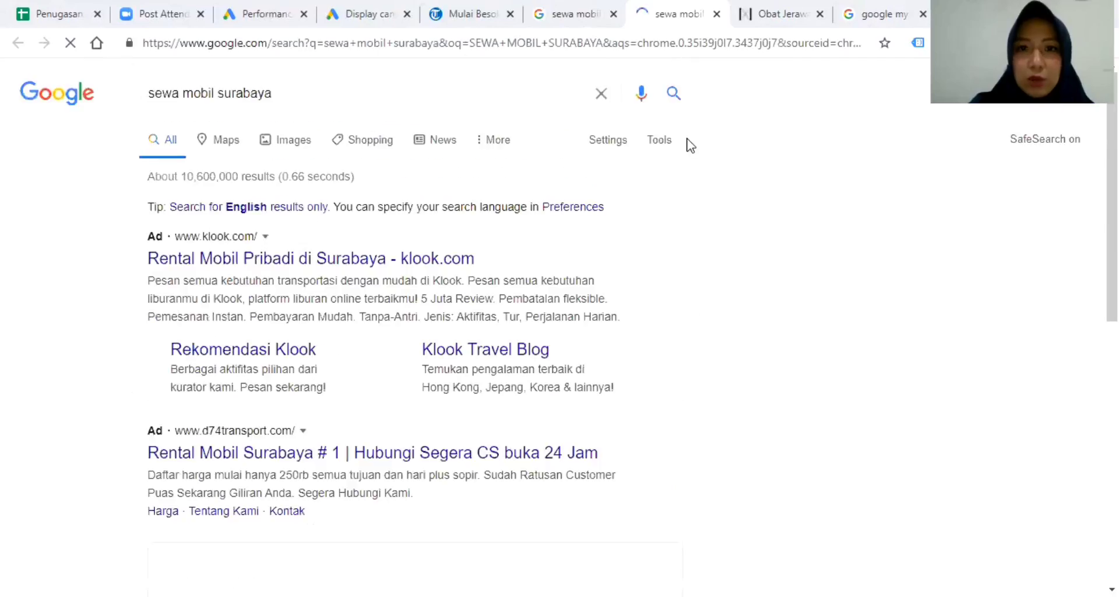
key(ctrl+w)
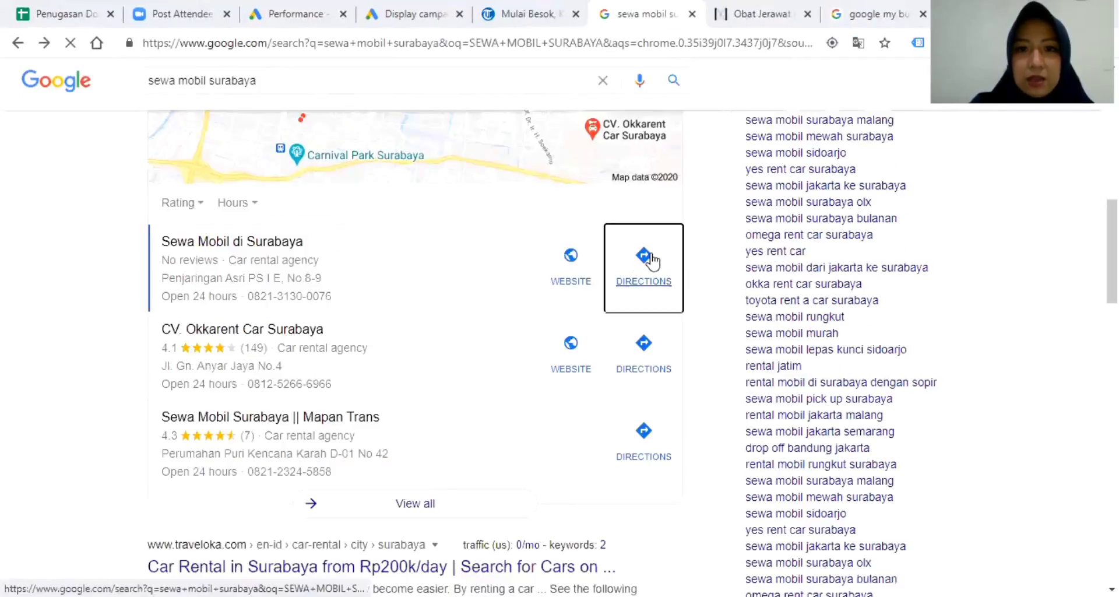
click(649, 283)
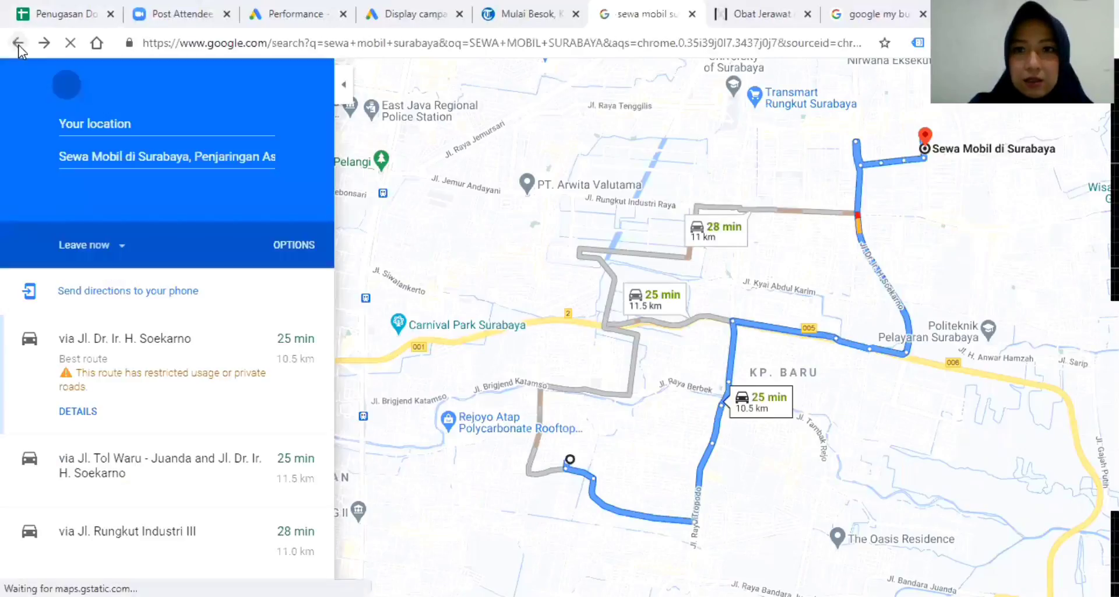
click(18, 43)
Search 'sewa mobil surabaya' again and view all the local car rental places.
click(377, 52)
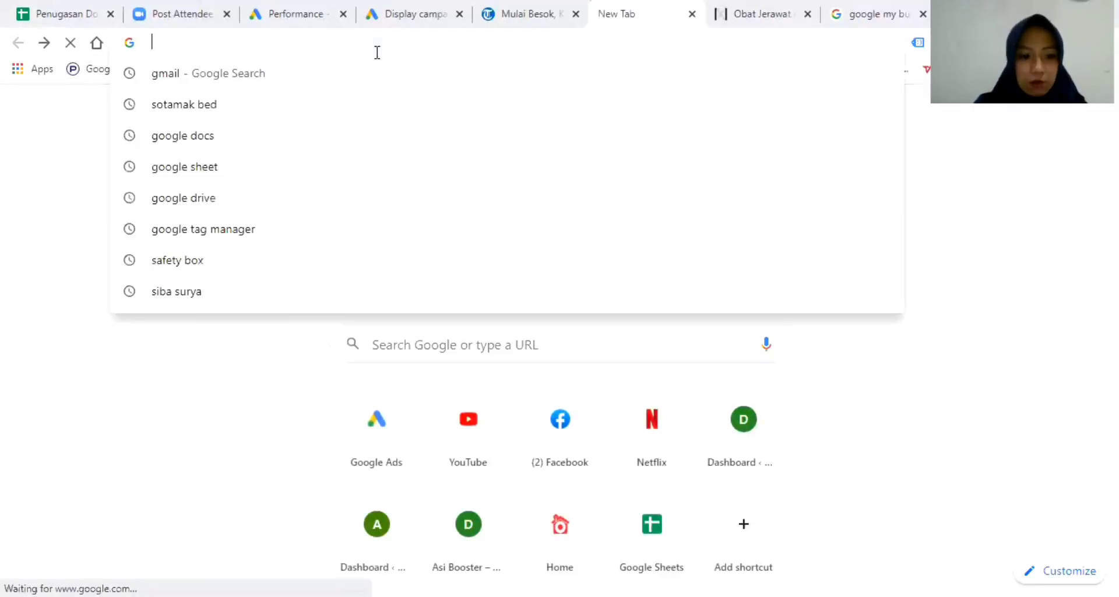
text(sewa)
key(Return)
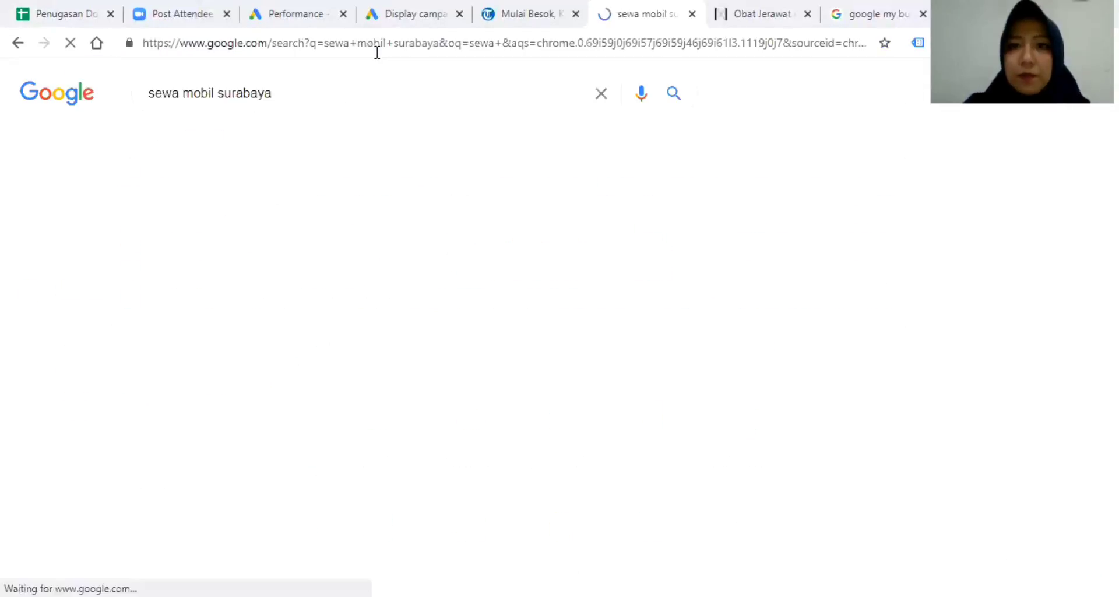
scroll(420, 397, down, 4)
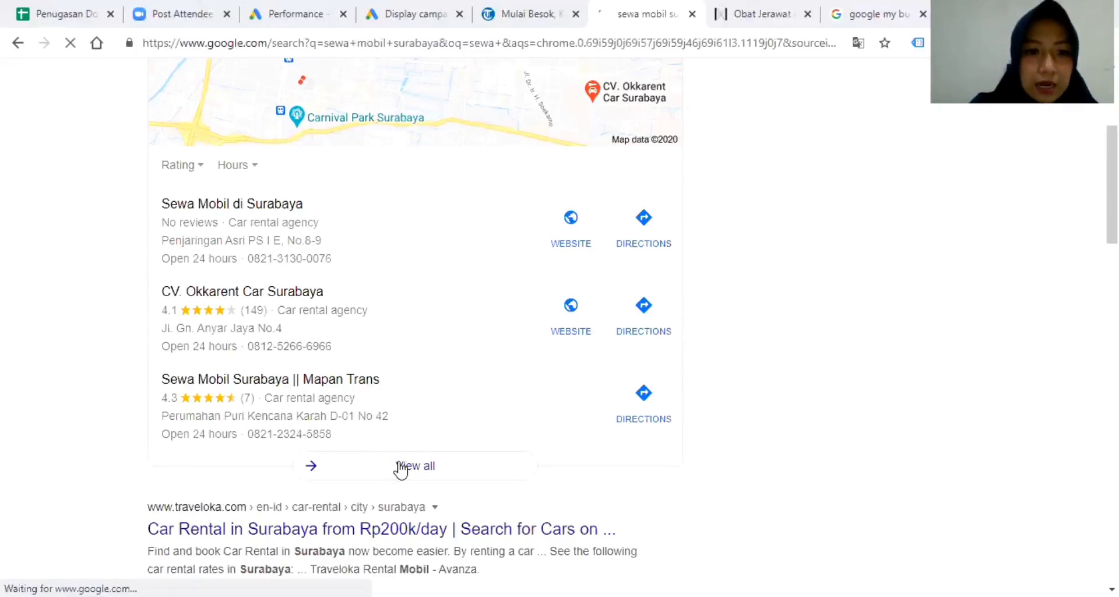
click(400, 465)
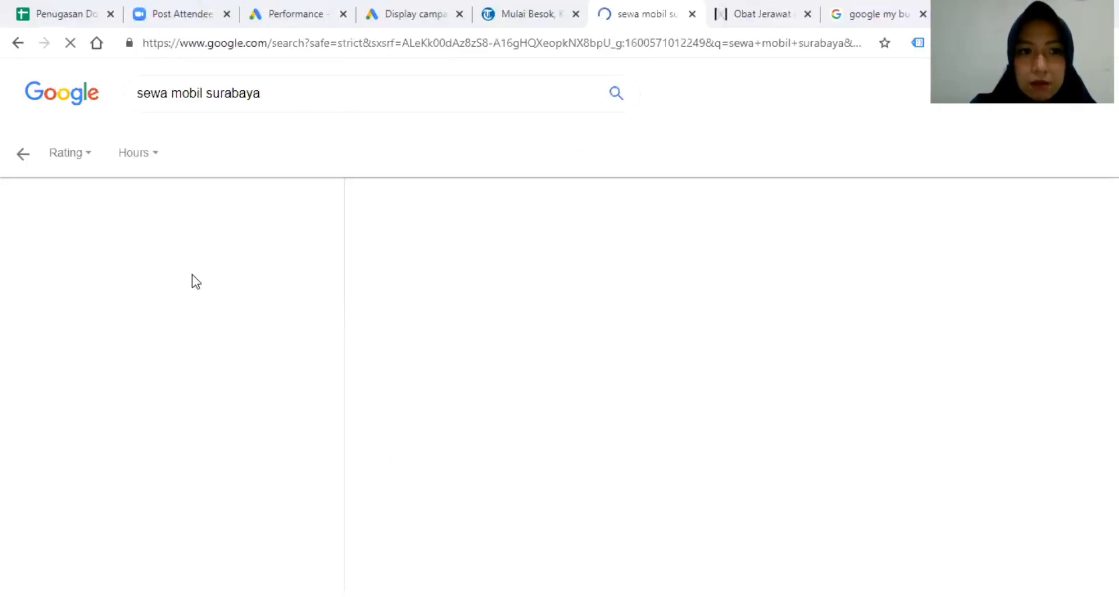
scroll(185, 305, down, 5)
scroll(197, 326, down, 20)
scroll(196, 329, up, 20)
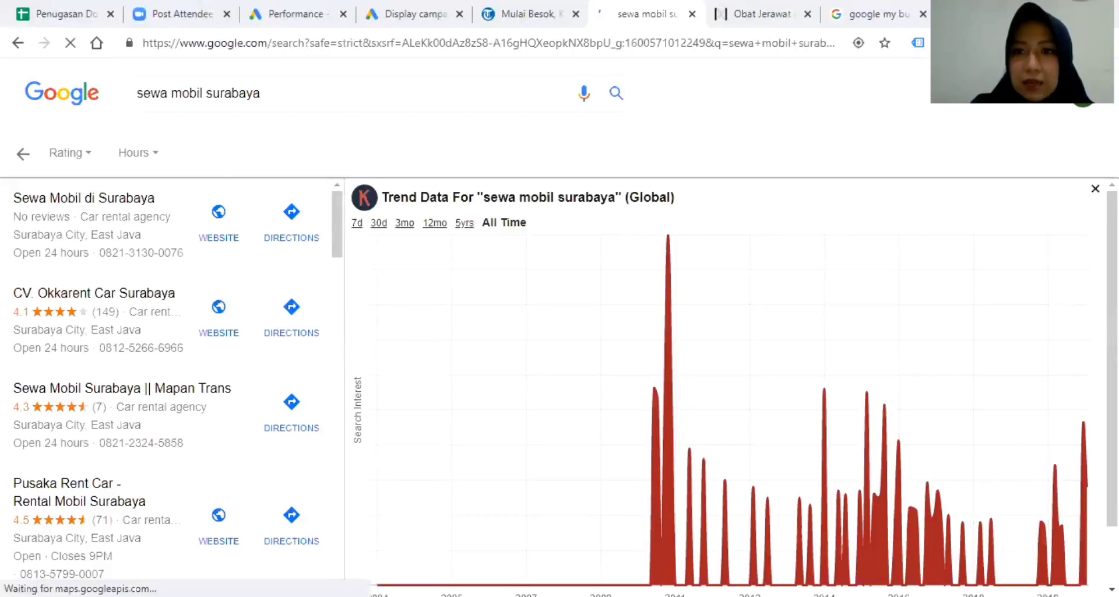
Dismiss the trend chart, browse the rental places list, and move to the 'google my business' results.
click(1096, 188)
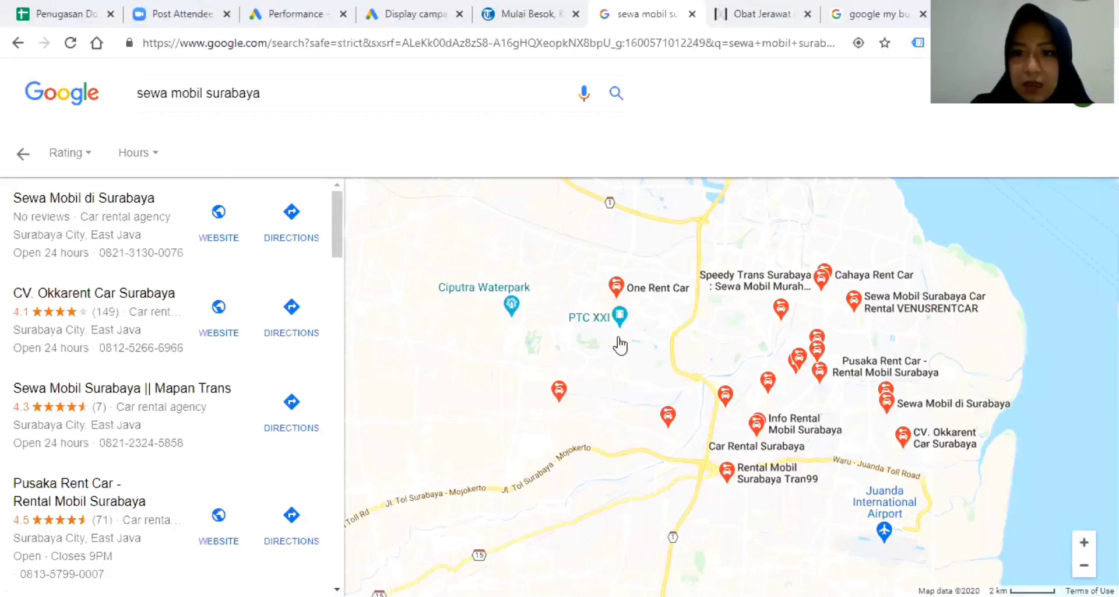
scroll(102, 396, down, 3)
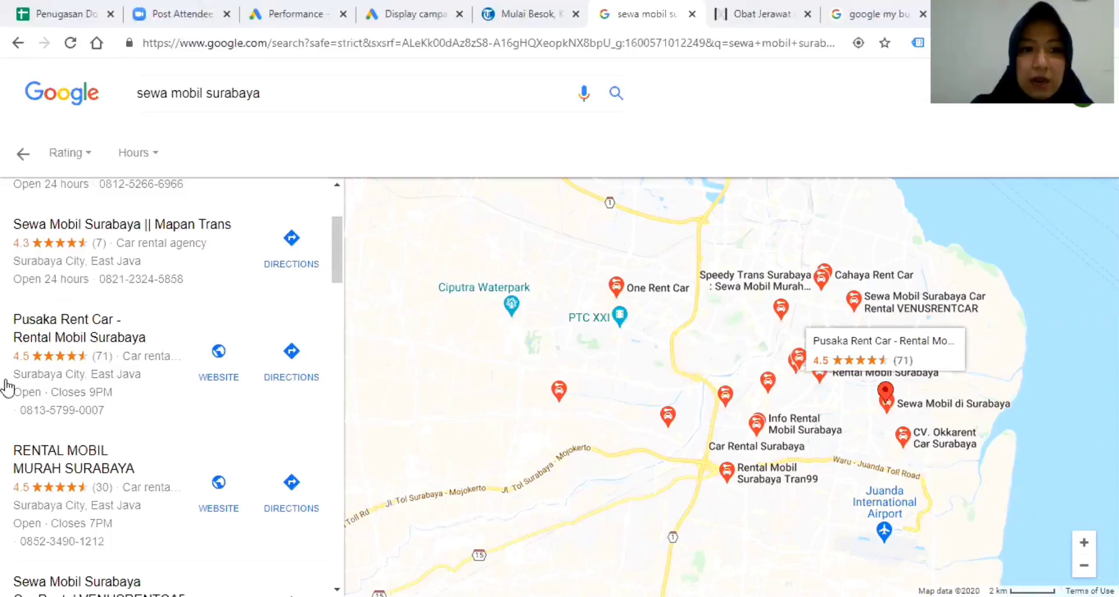
scroll(108, 492, down, 3)
scroll(116, 496, up, 6)
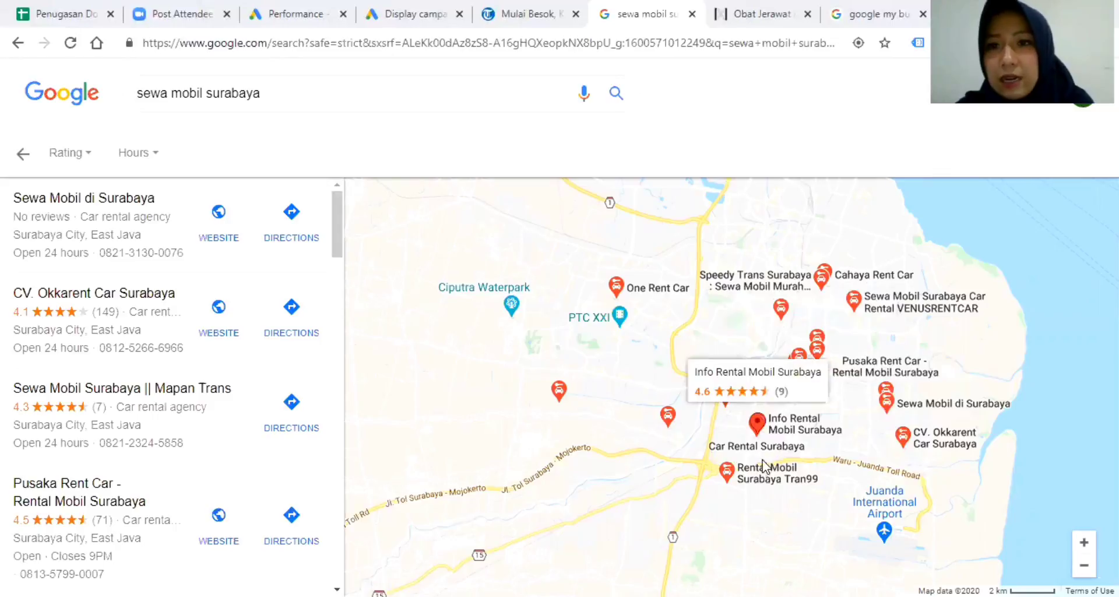
click(871, 14)
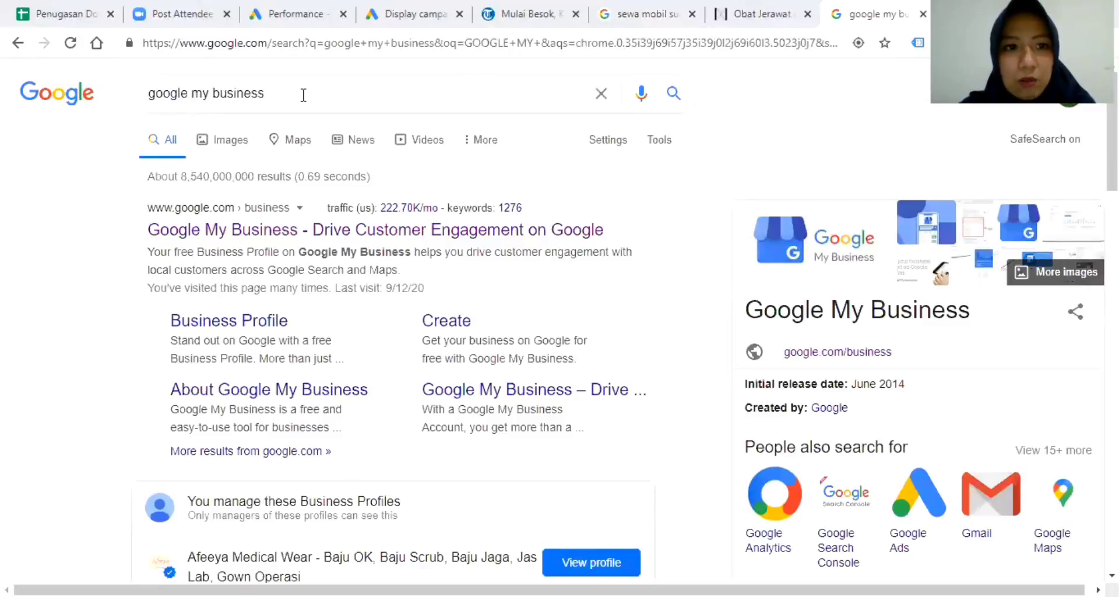
Open the Google Bisnisku homepage at google.com/business from the 'google my business' search results.
scroll(290, 249, down, 10)
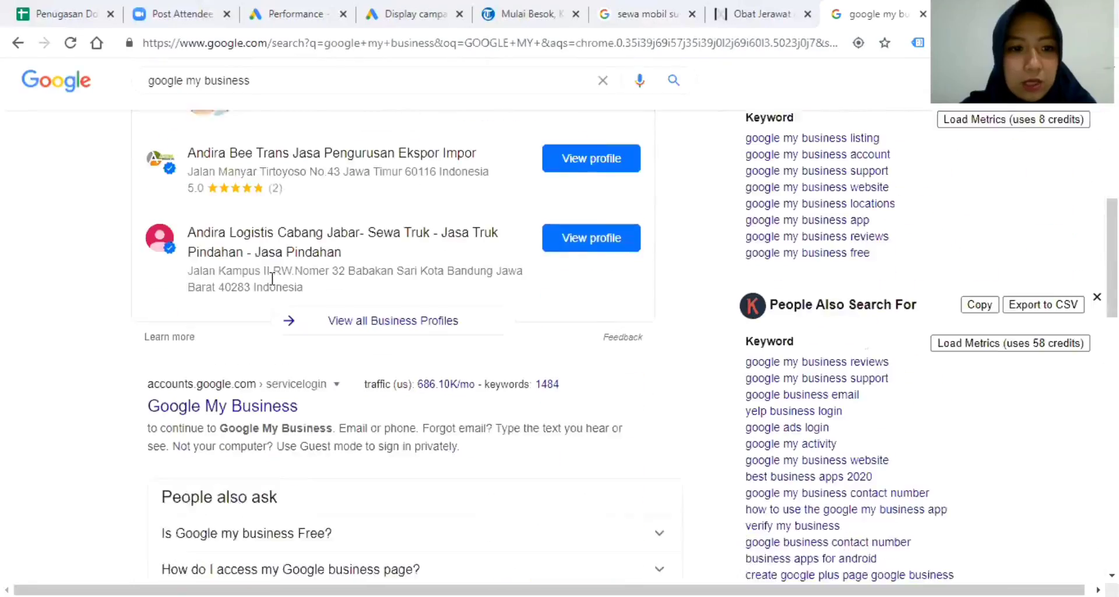
scroll(272, 277, down, 1)
click(242, 395)
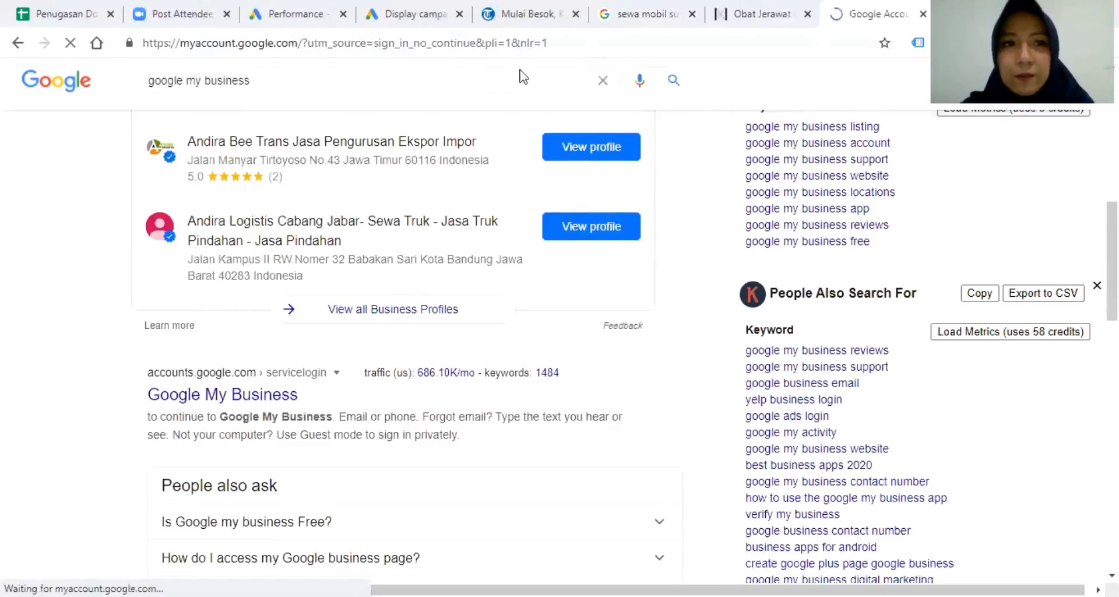
click(403, 43)
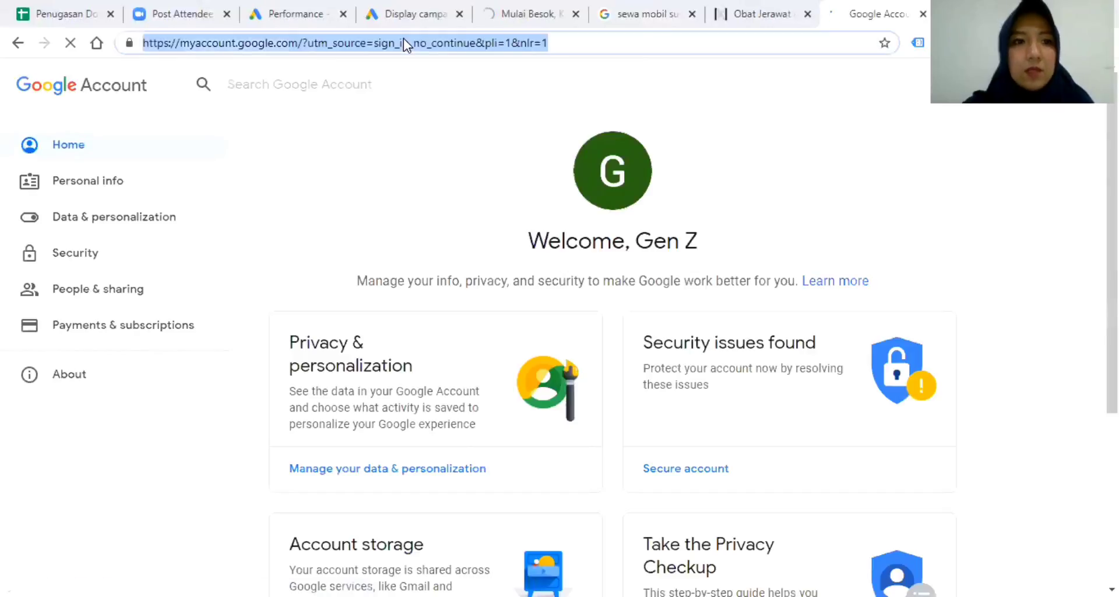
text(google my business)
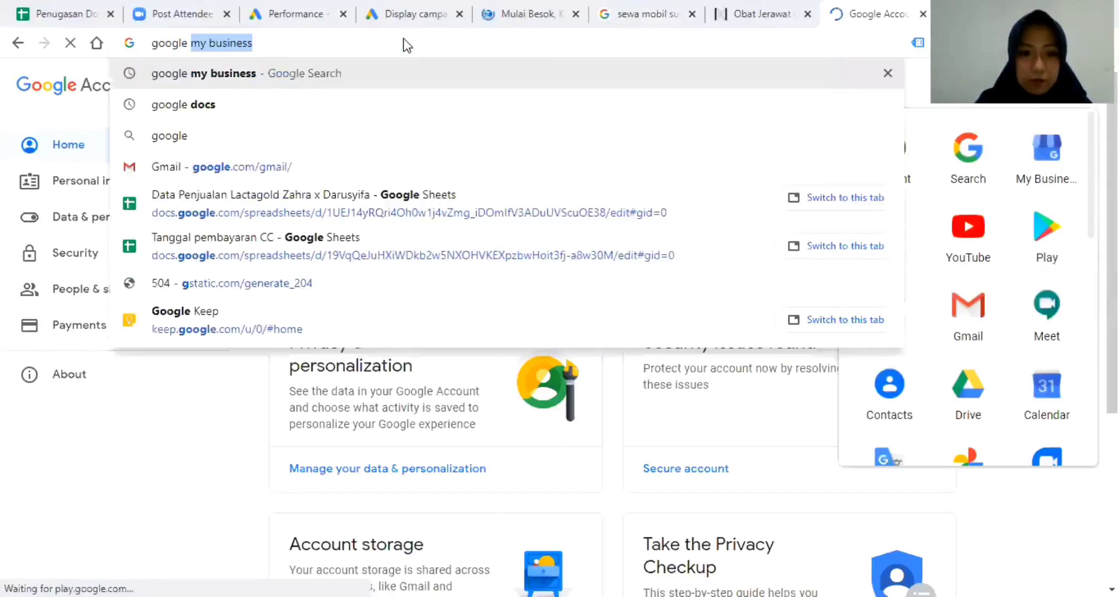
key(Return)
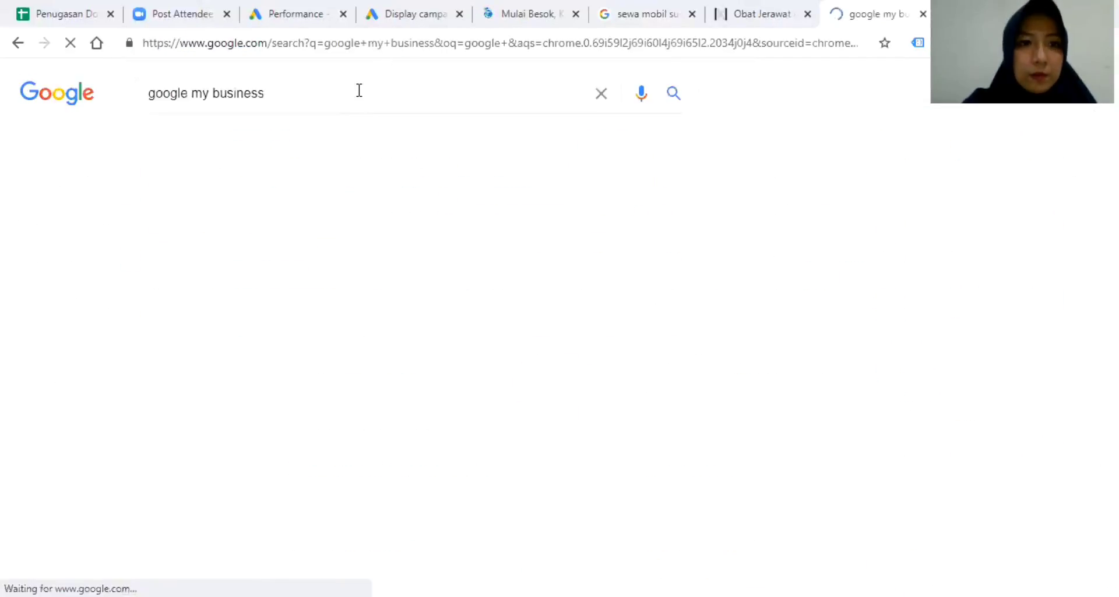
click(278, 239)
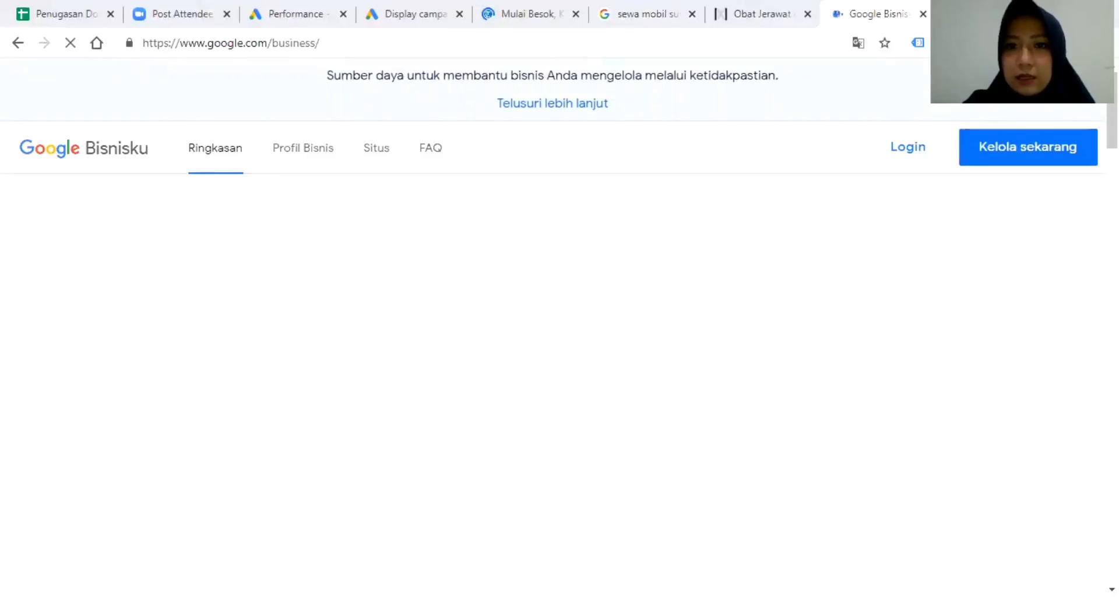
Go to Kelola lokasi, which lists 14 locations, and choose Tambahkan satu lokasi.
click(903, 161)
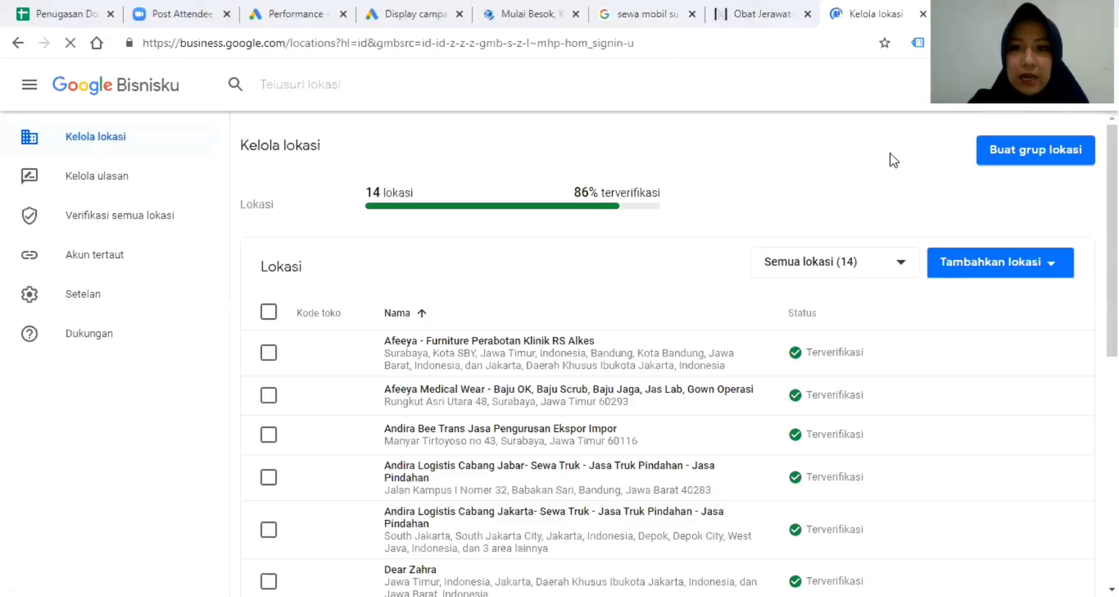
key(alt+Left)
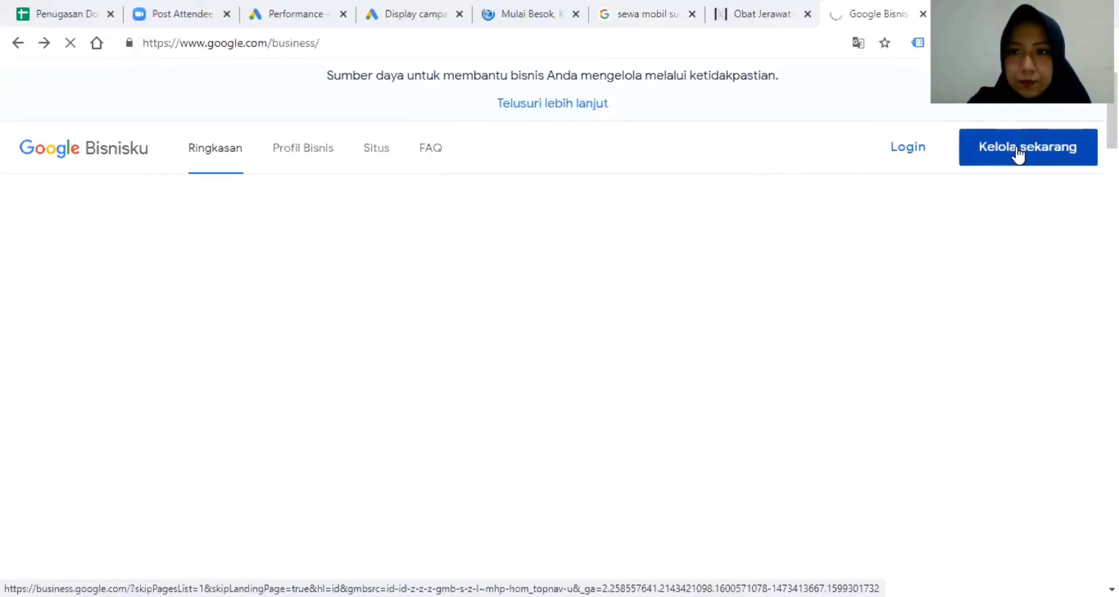
click(1017, 159)
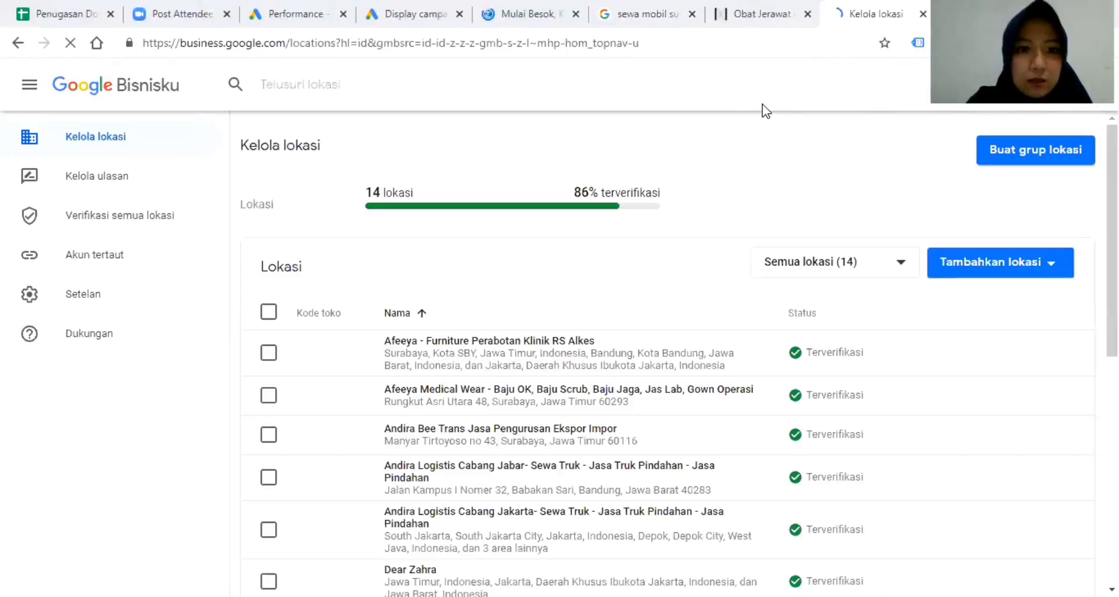
click(991, 270)
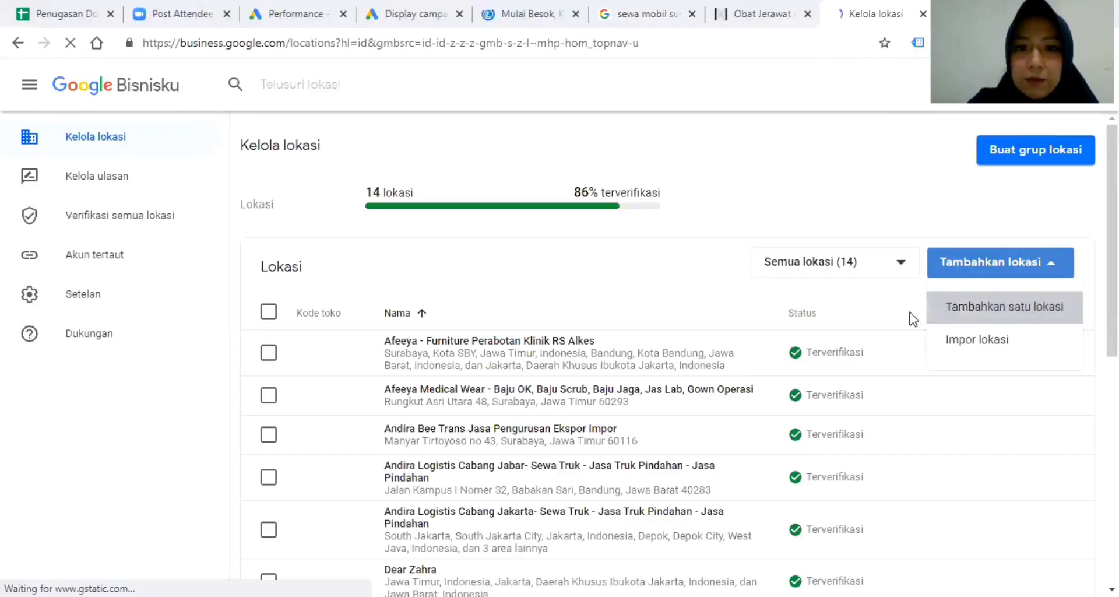
click(947, 309)
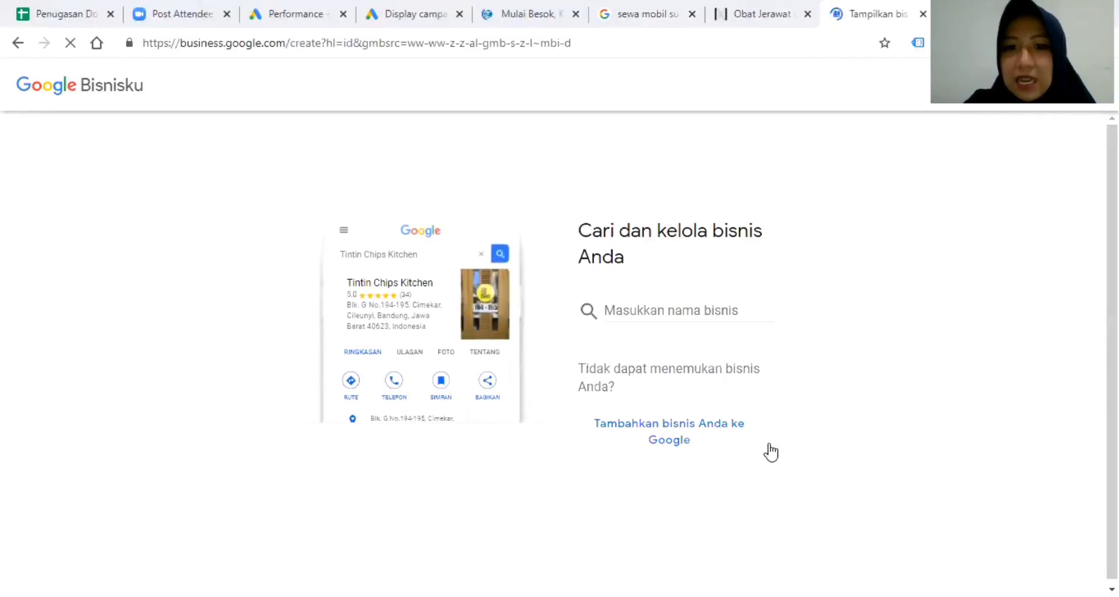
Try and clear several trial business names, such as Demo and Cosmetics Shop.
click(647, 315)
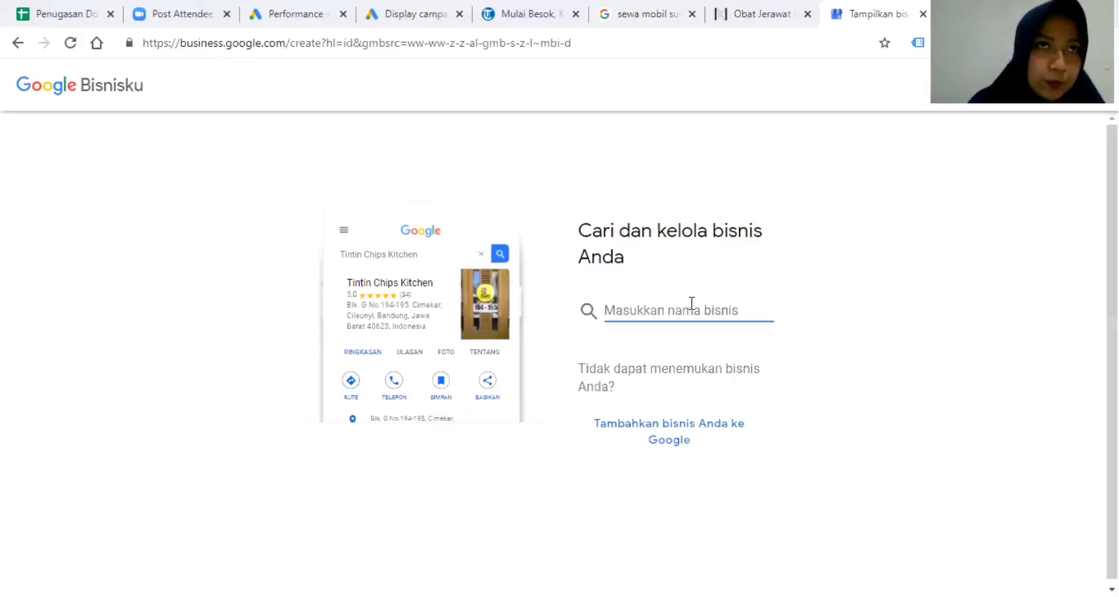
text(Demo)
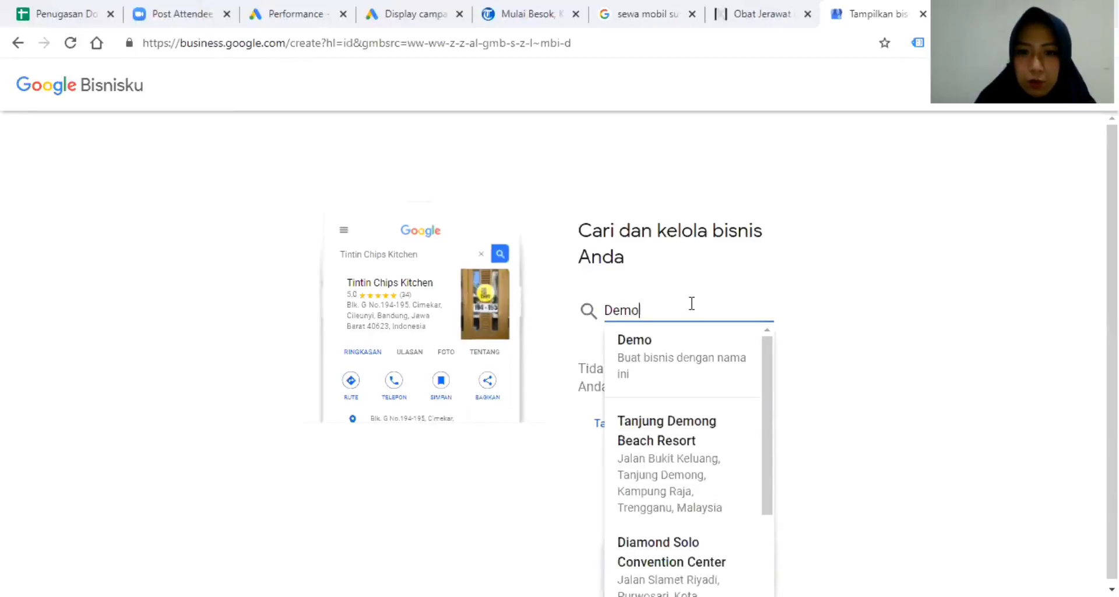
key(BackSpace)
key(BackSpace)
key(BackSpace)
key(BackSpace)
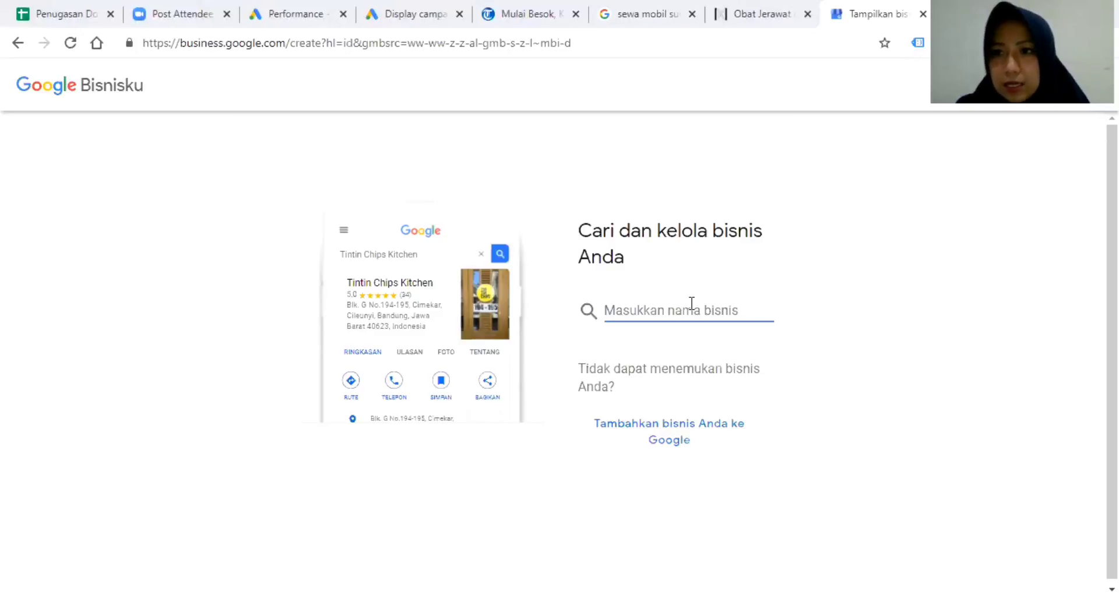
text(T)
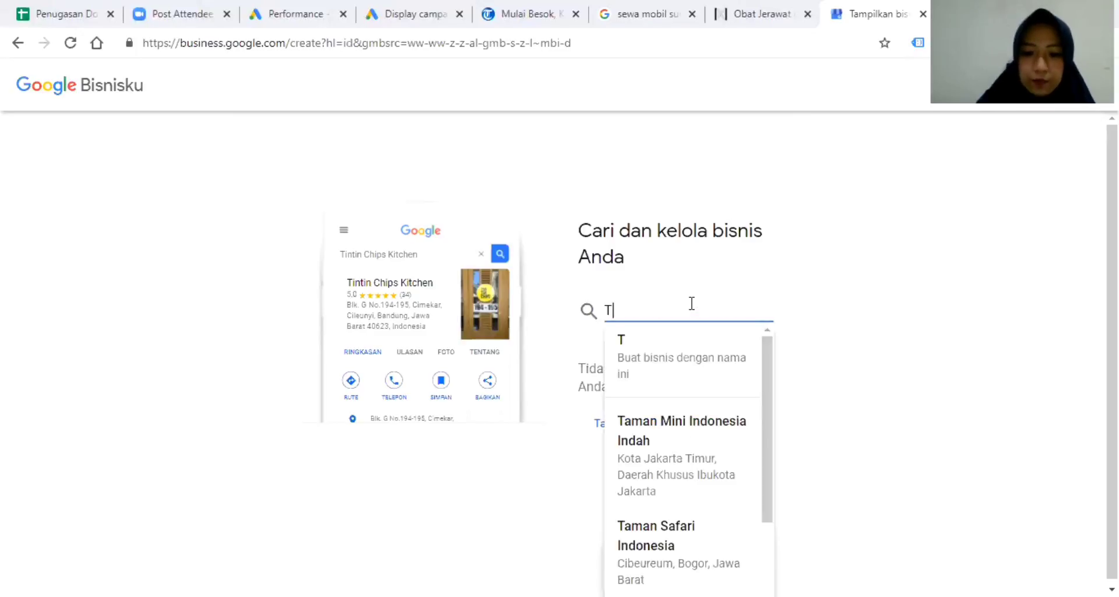
key(BackSpace)
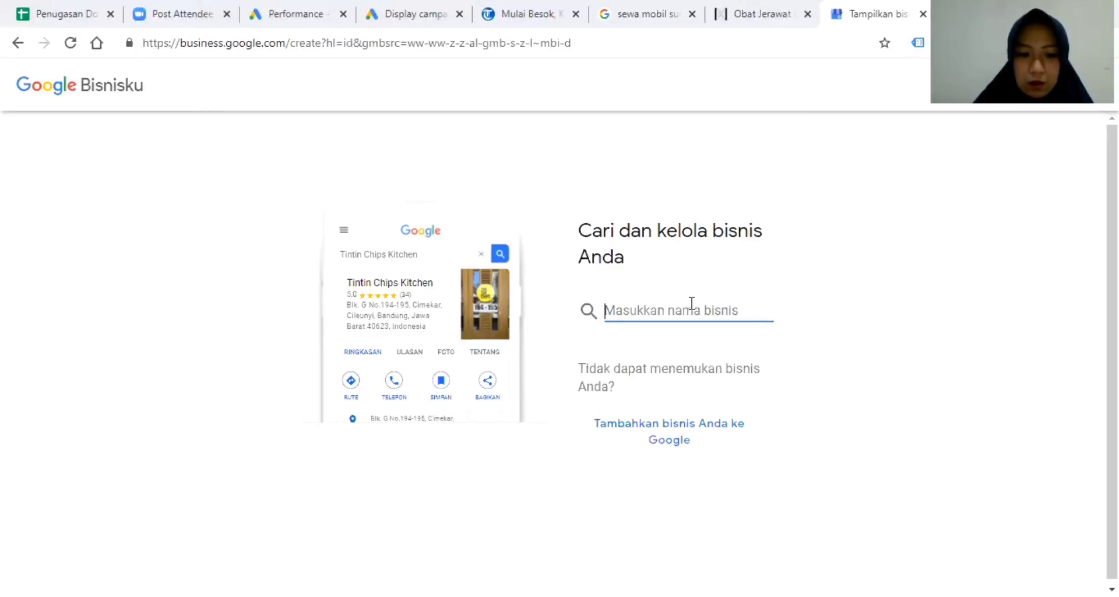
text(Cosmetoc)
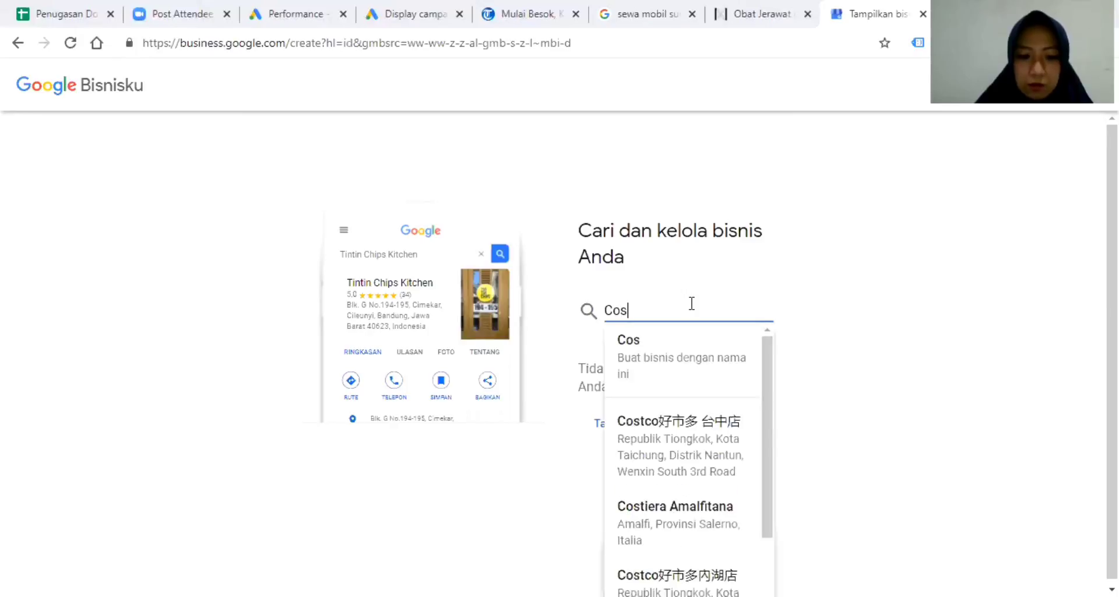
key(BackSpace)
key(BackSpace)
key(BackSpace)
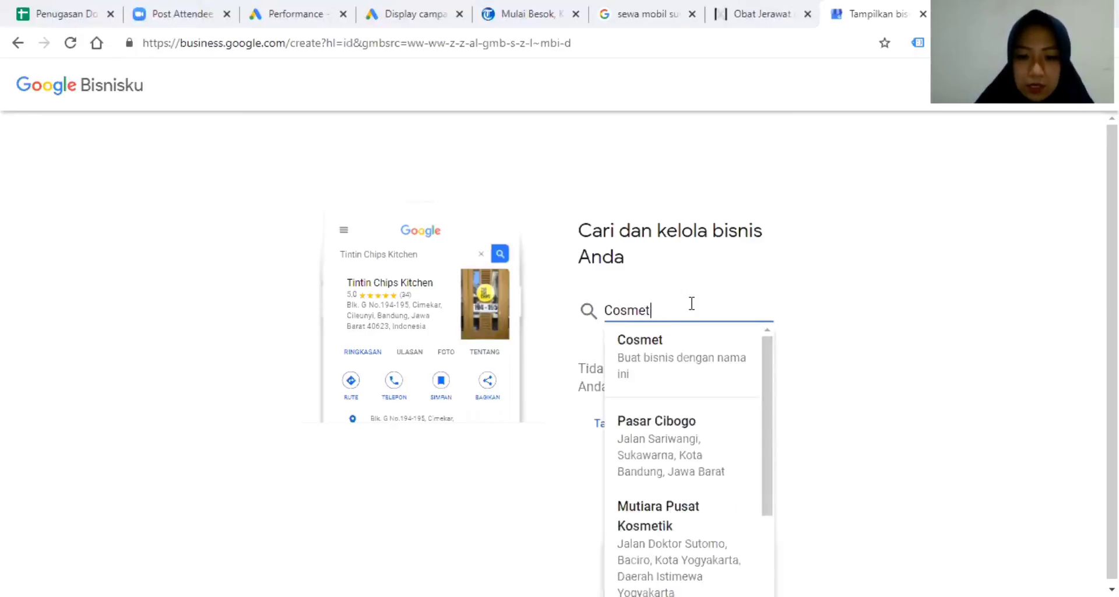
text(is Shop)
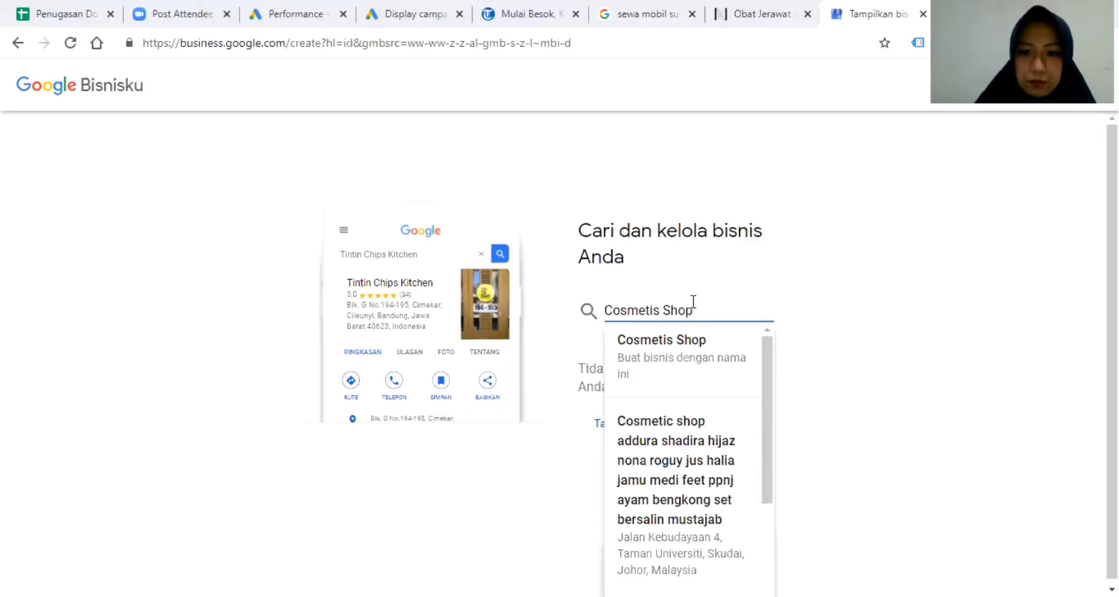
text( -)
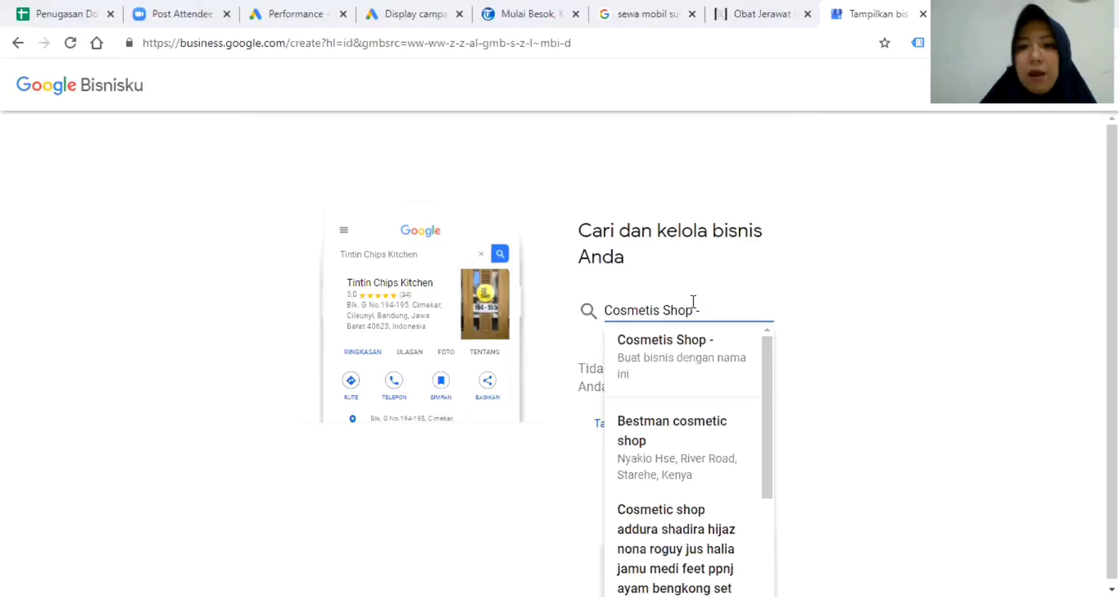
key(BackSpace)
key(BackSpace)
key(BackSpace)
key(BackSpace)
key(BackSpace)
key(BackSpace)
key(BackSpace)
key(BackSpace)
key(BackSpace)
key(BackSpace)
key(BackSpace)
key(BackSpace)
key(BackSpace)
key(BackSpace)
key(BackSpace)
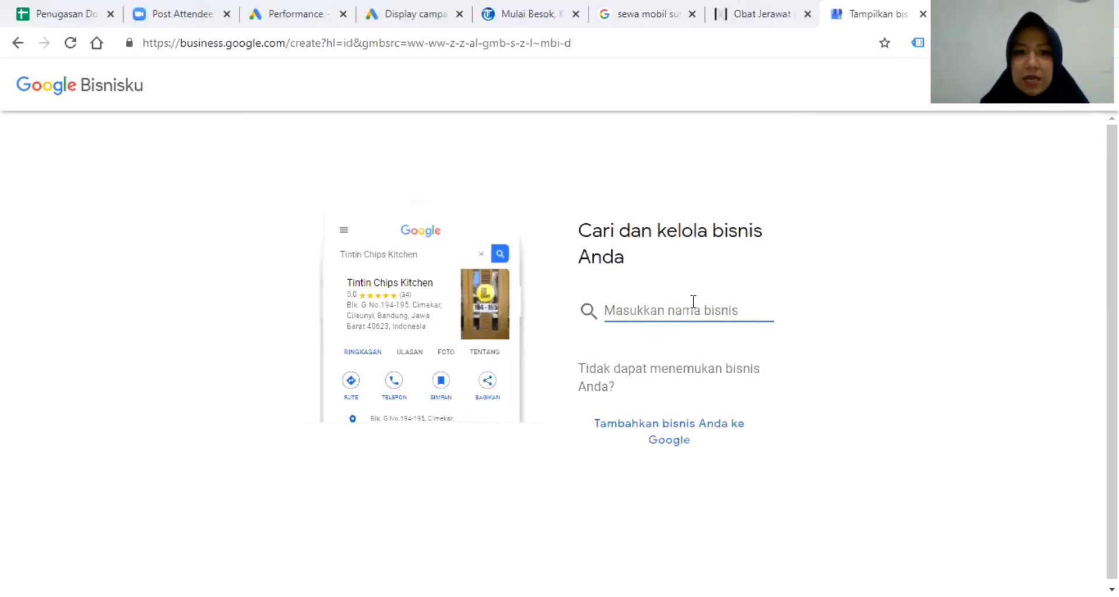
text(Zahra)
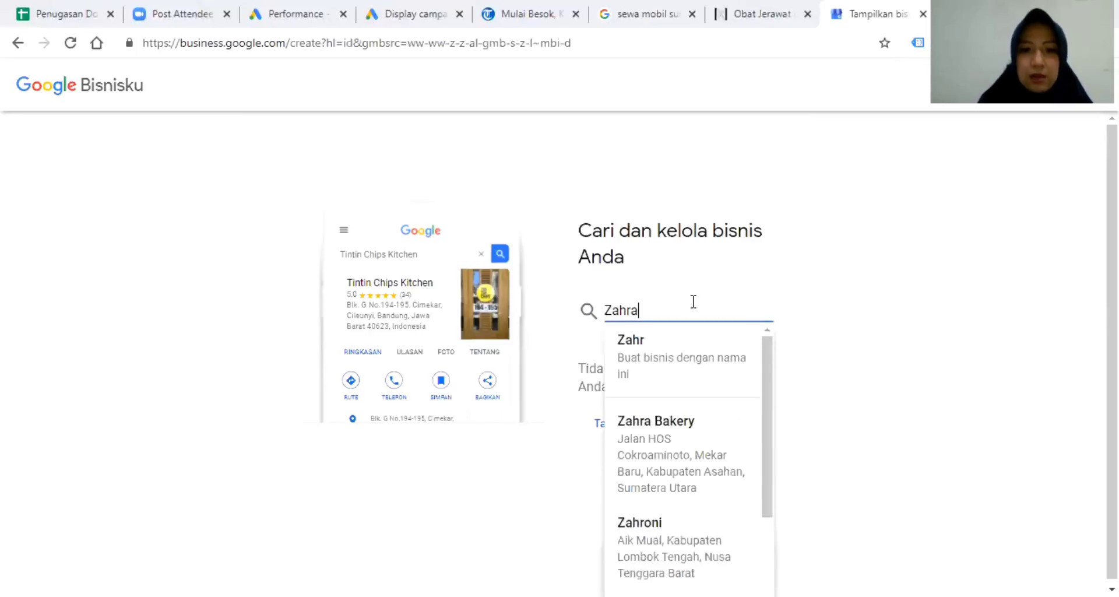
text( Laudr)
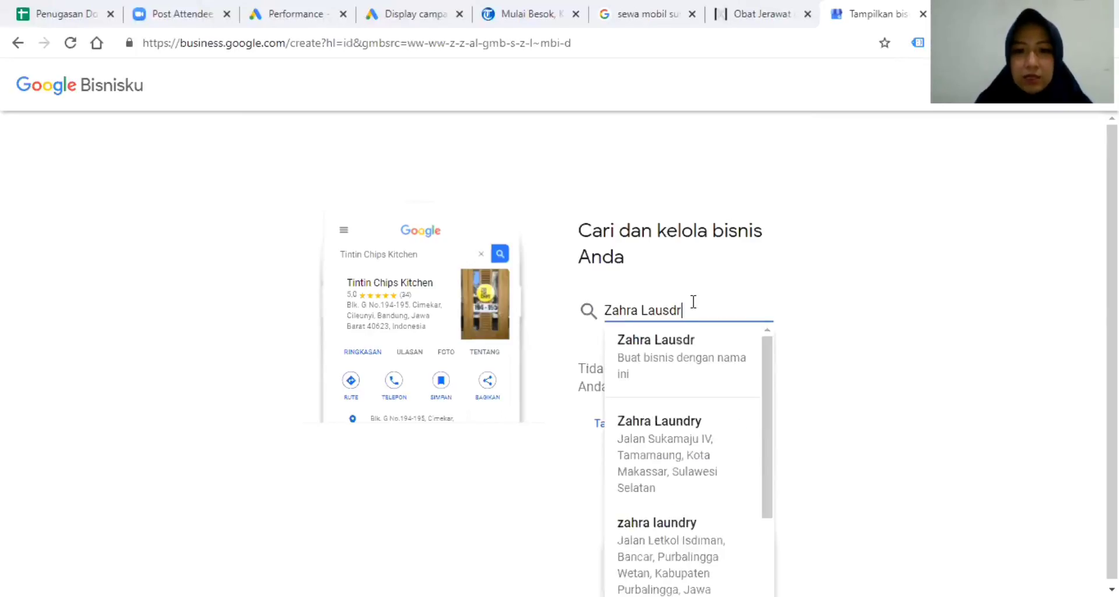
key(BackSpace)
key(BackSpace)
key(BackSpace)
key(BackSpace)
key(BackSpace)
key(BackSpace)
key(BackSpace)
key(BackSpace)
key(BackSpace)
key(BackSpace)
key(BackSpace)
Enter 'Cuci Bersih Laundry Kiloan' and create a new business with that name.
text(Cus)
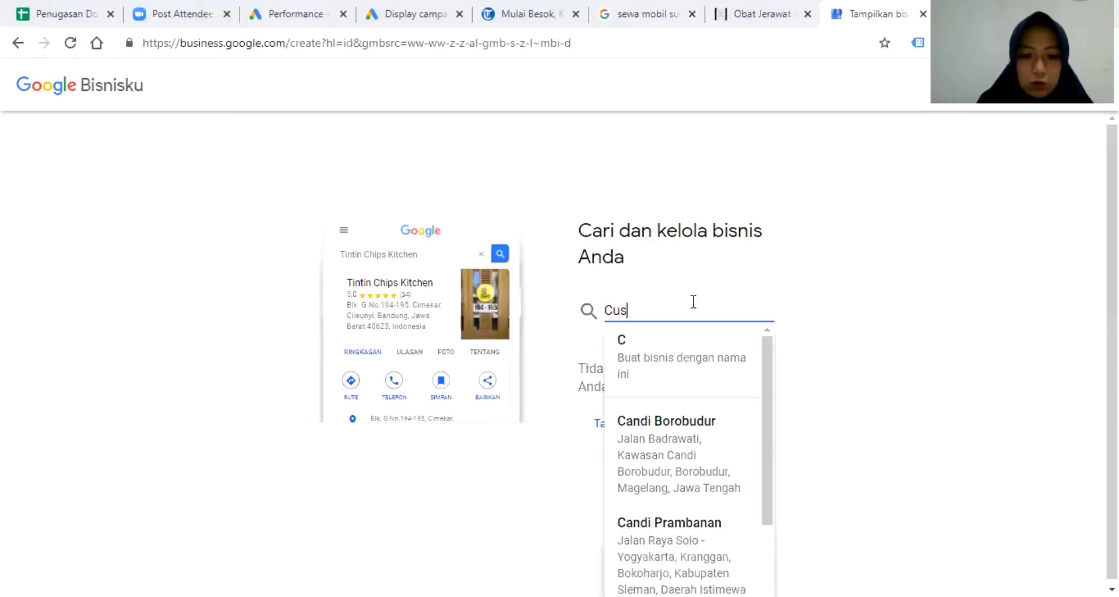
key(BackSpace)
text(ci Ber)
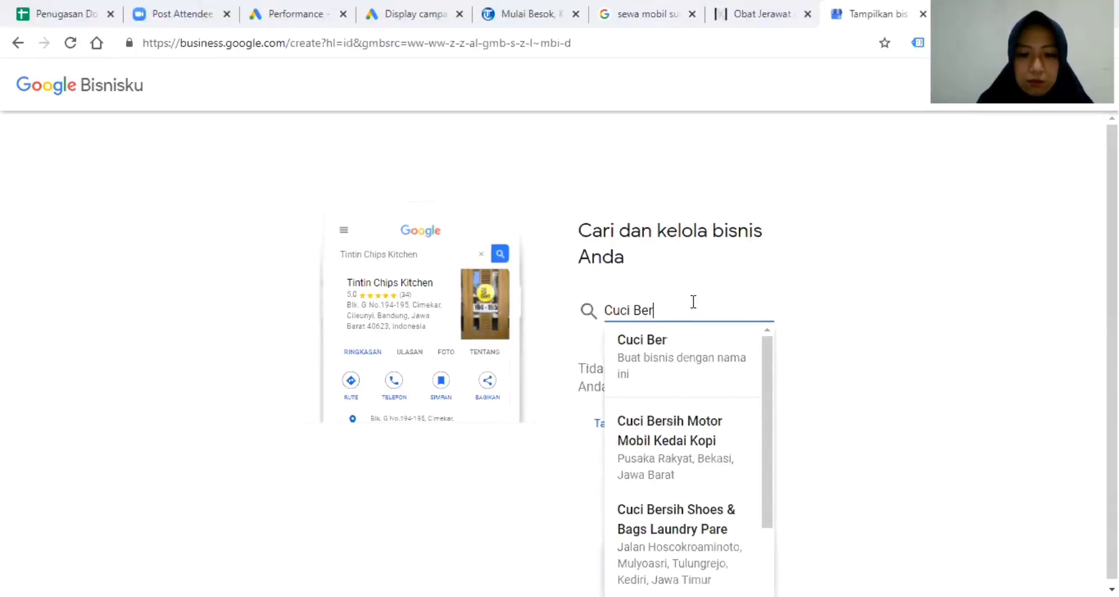
text(sih Laundry)
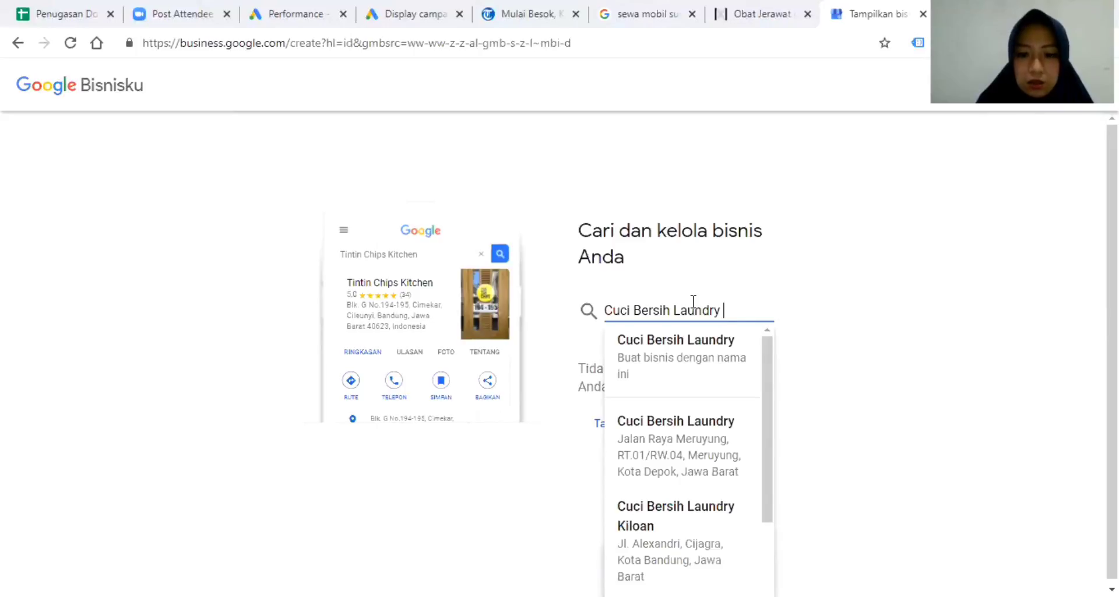
text( Kiloan)
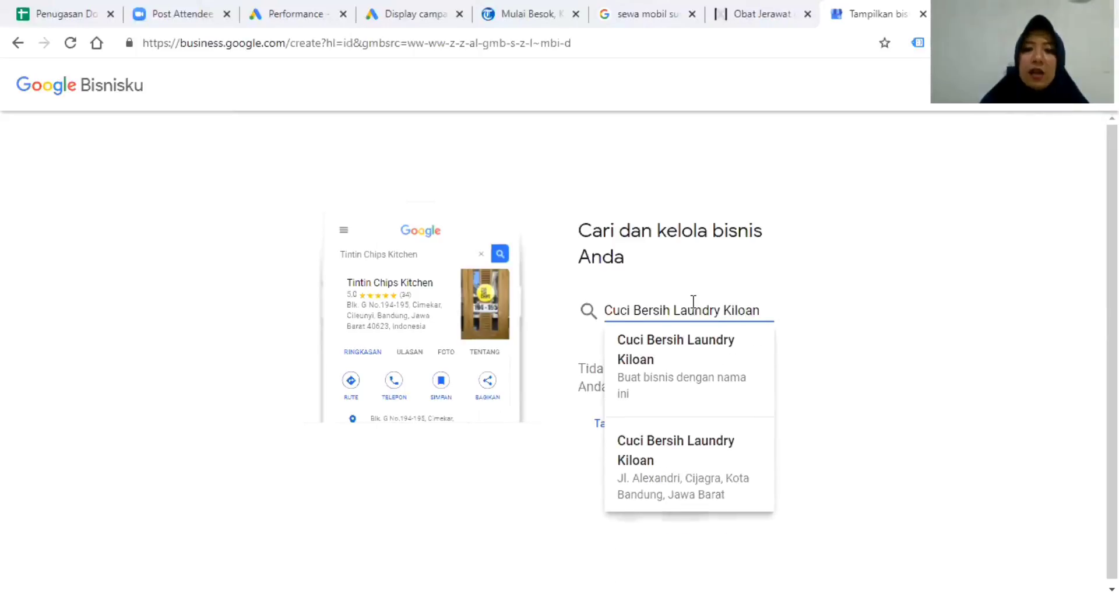
click(673, 386)
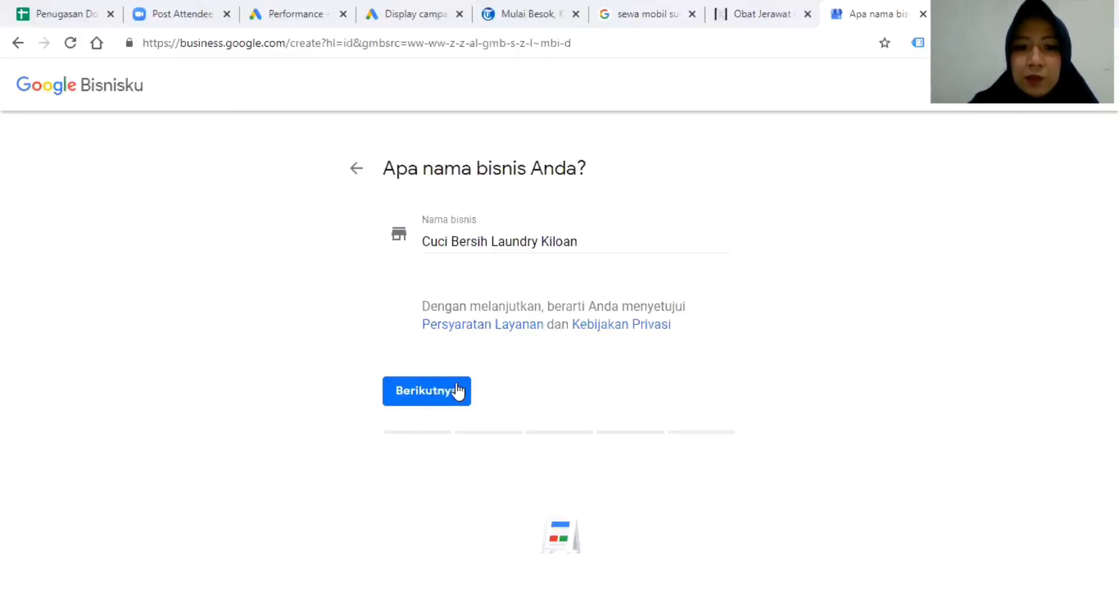
Confirm the name, search 'cuci' and pick Binatu Cucian Kering as the category, then continue.
click(439, 394)
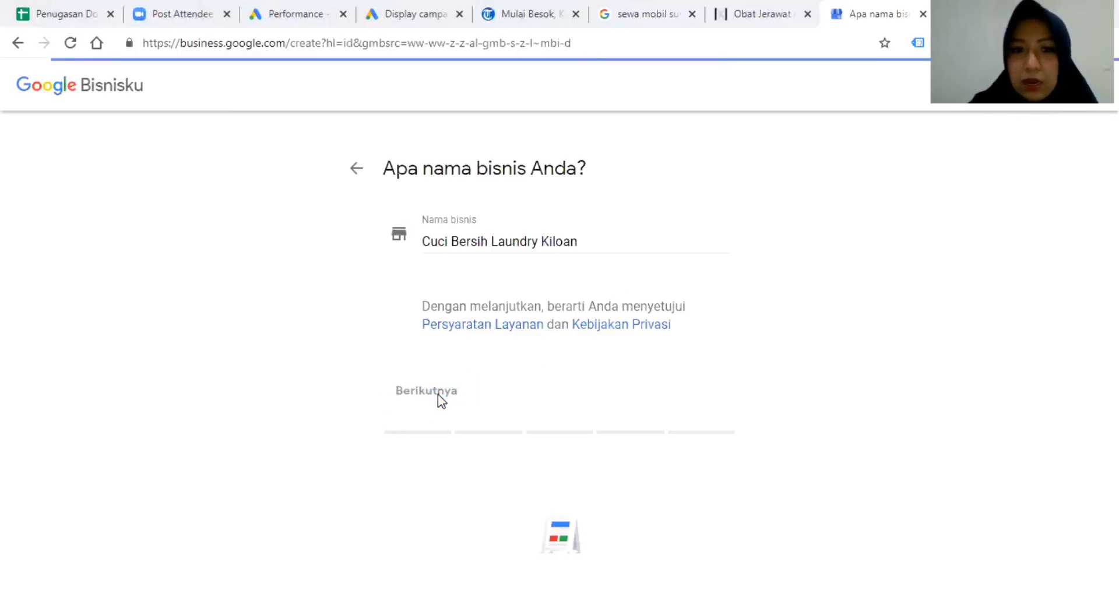
click(473, 331)
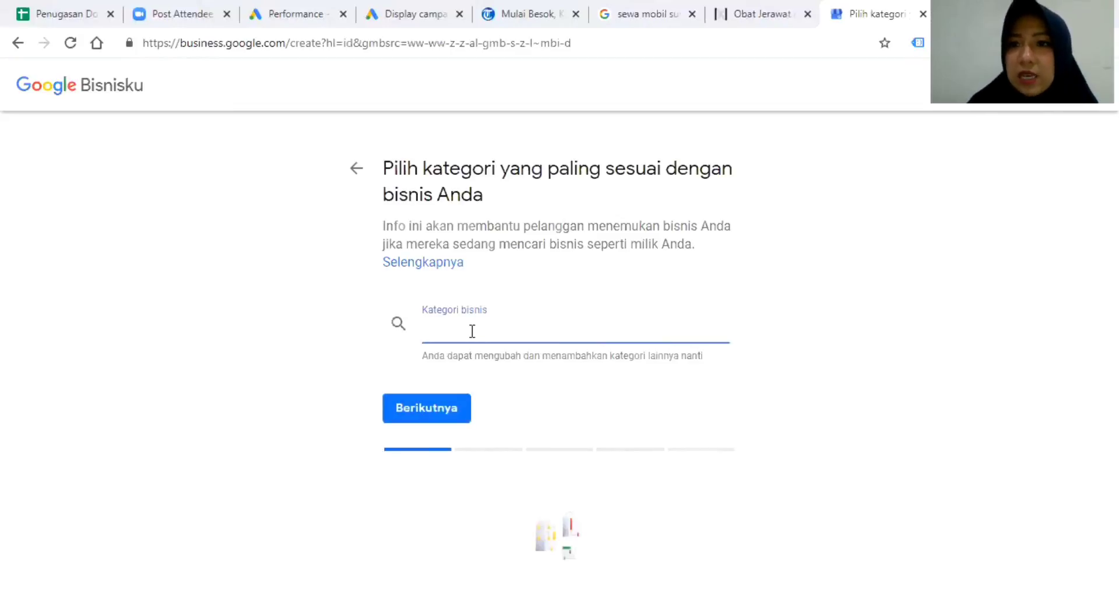
text(laun)
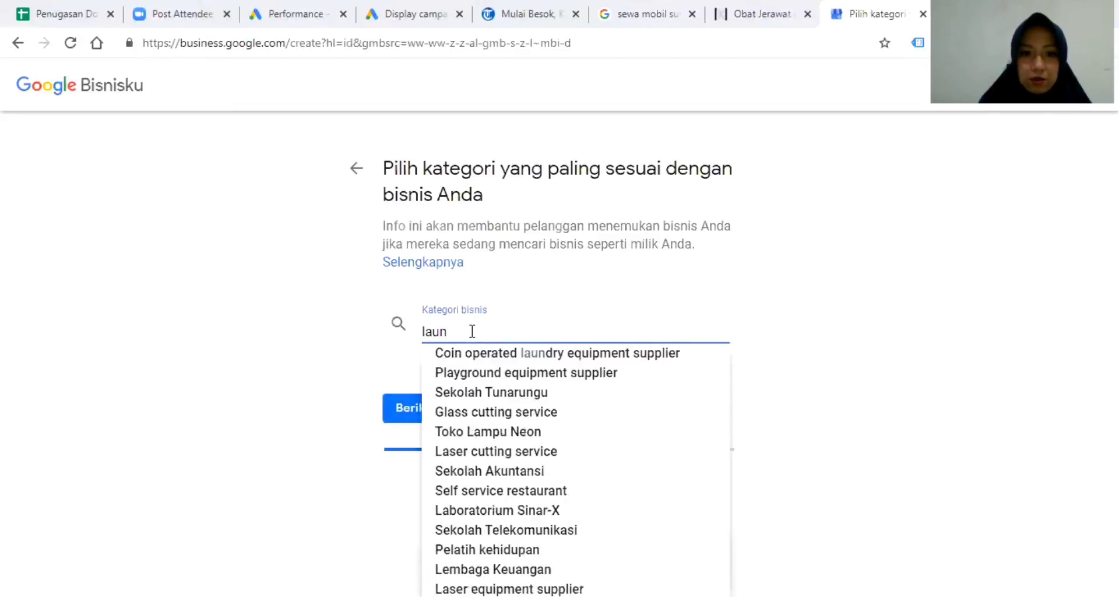
text(dri)
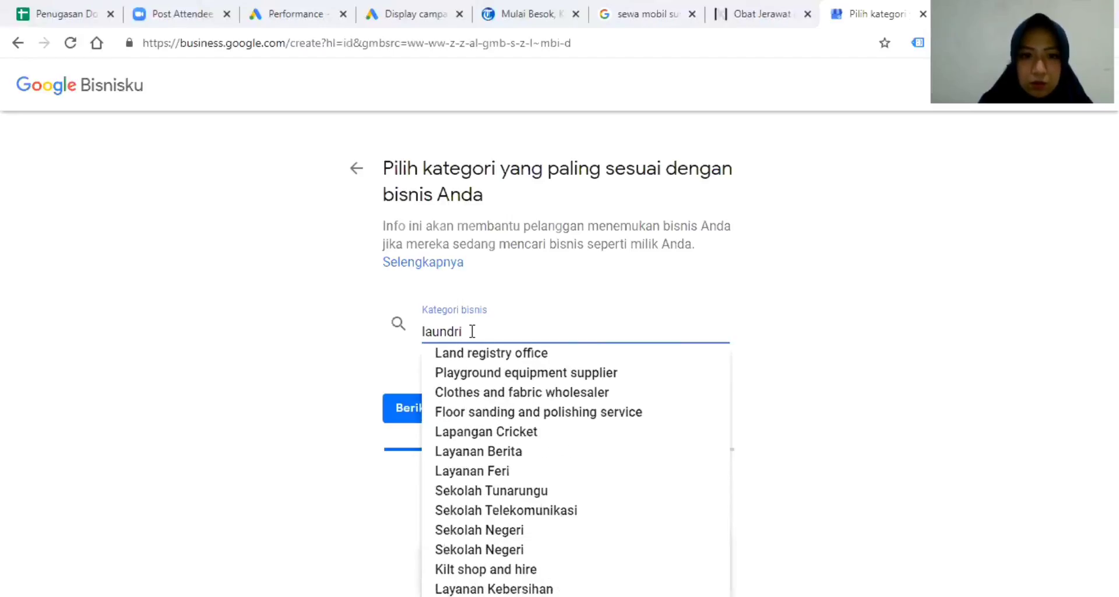
key(BackSpace)
text(y)
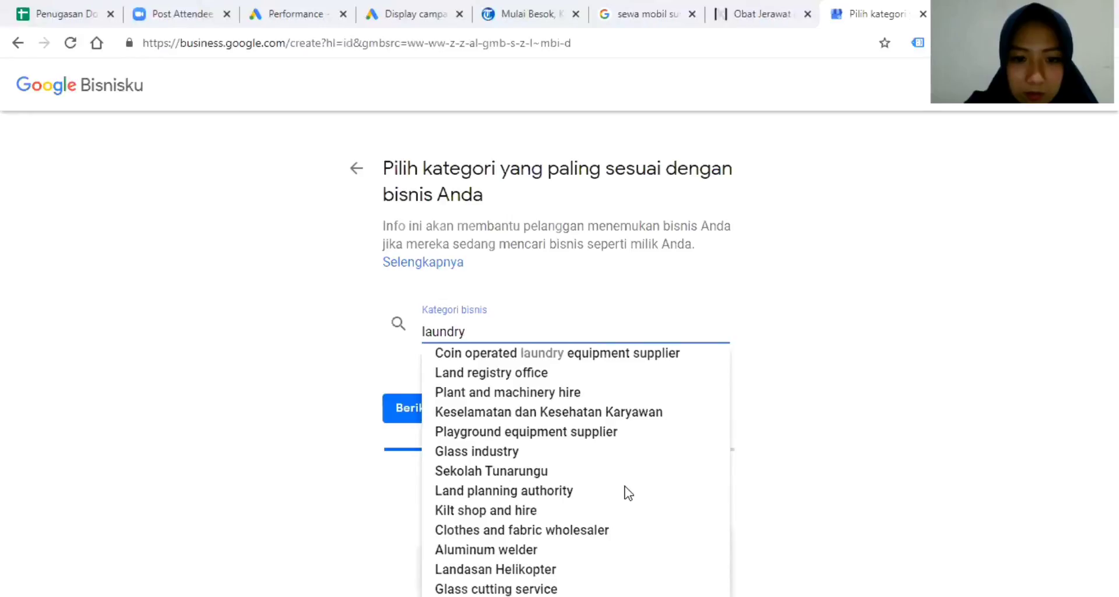
drag(489, 331, 357, 337)
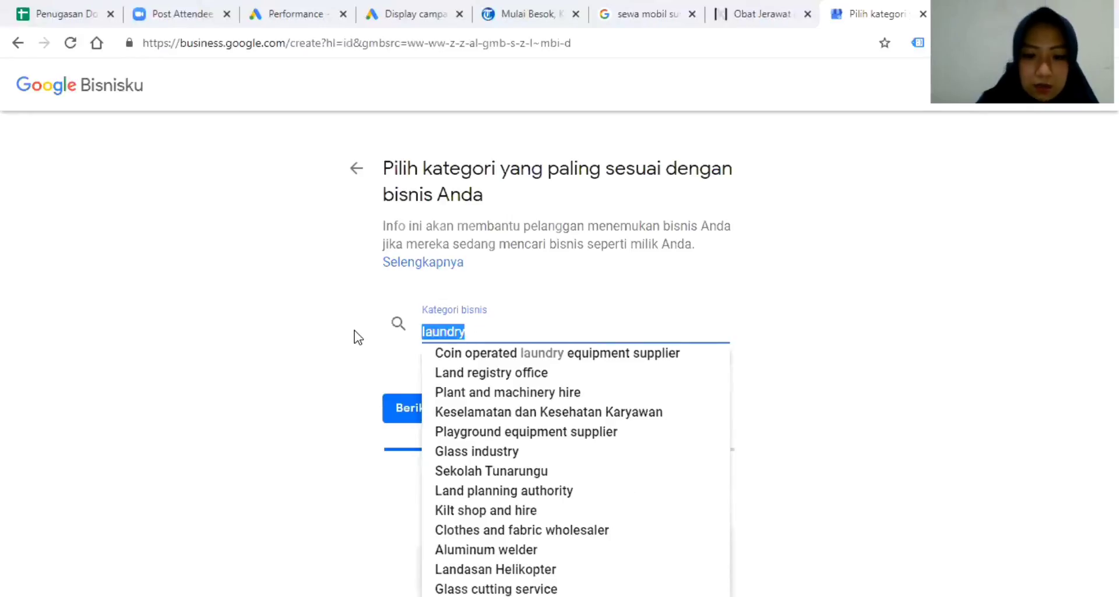
text(cuci)
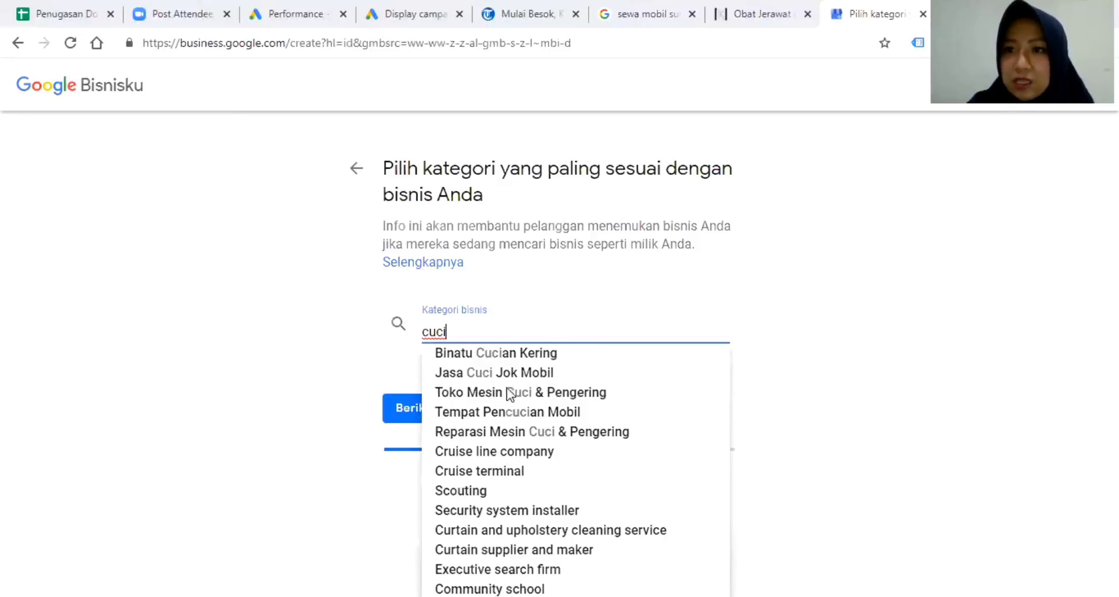
click(477, 355)
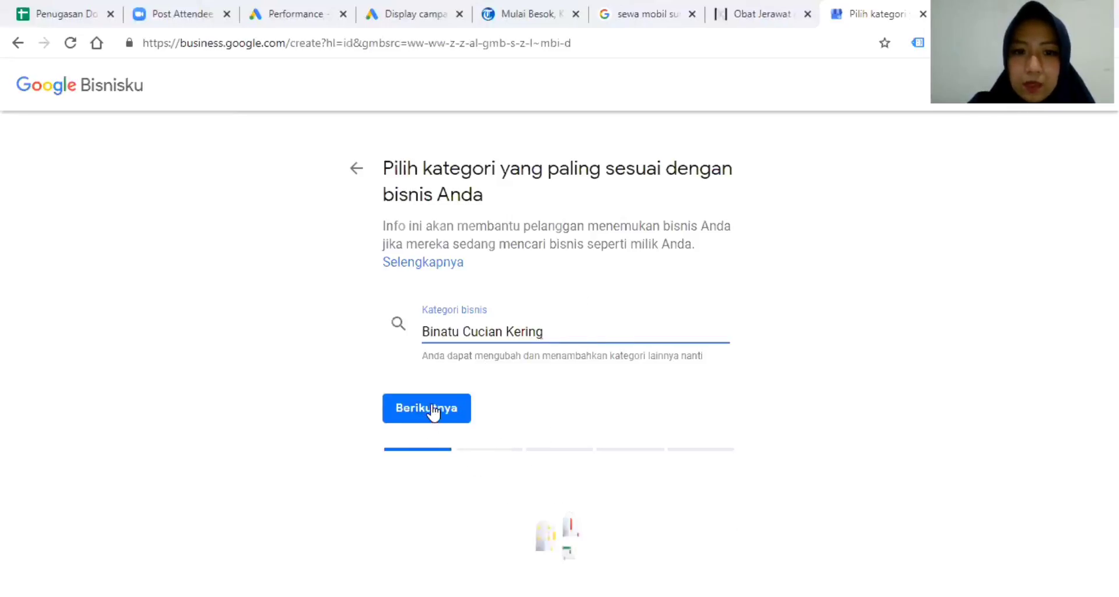
click(432, 406)
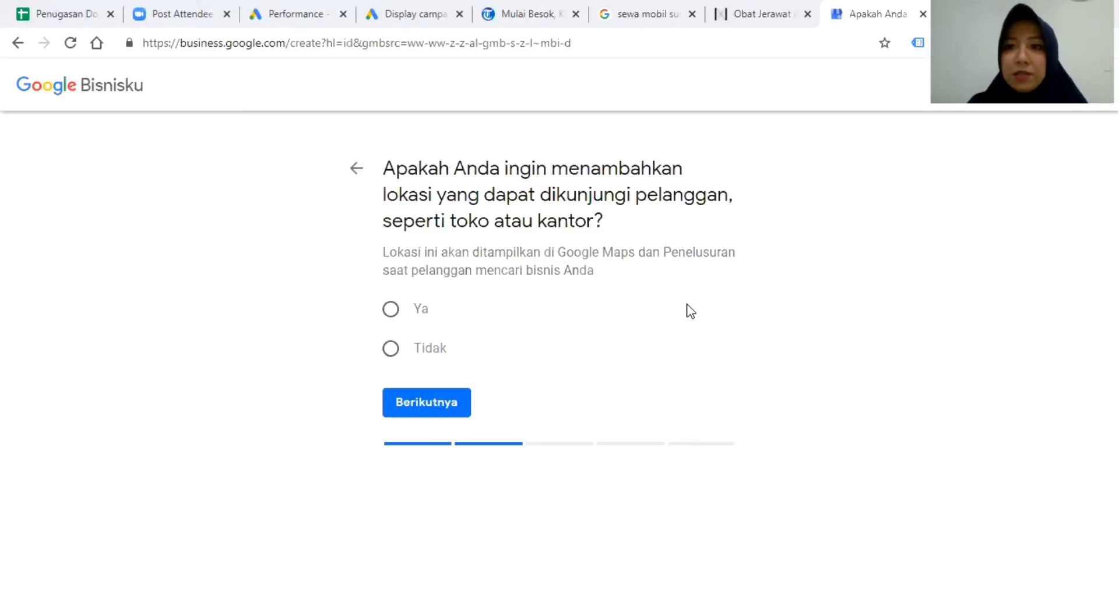
Answer Ya to customers visiting a location, then begin the Alamat field on the address step.
click(399, 312)
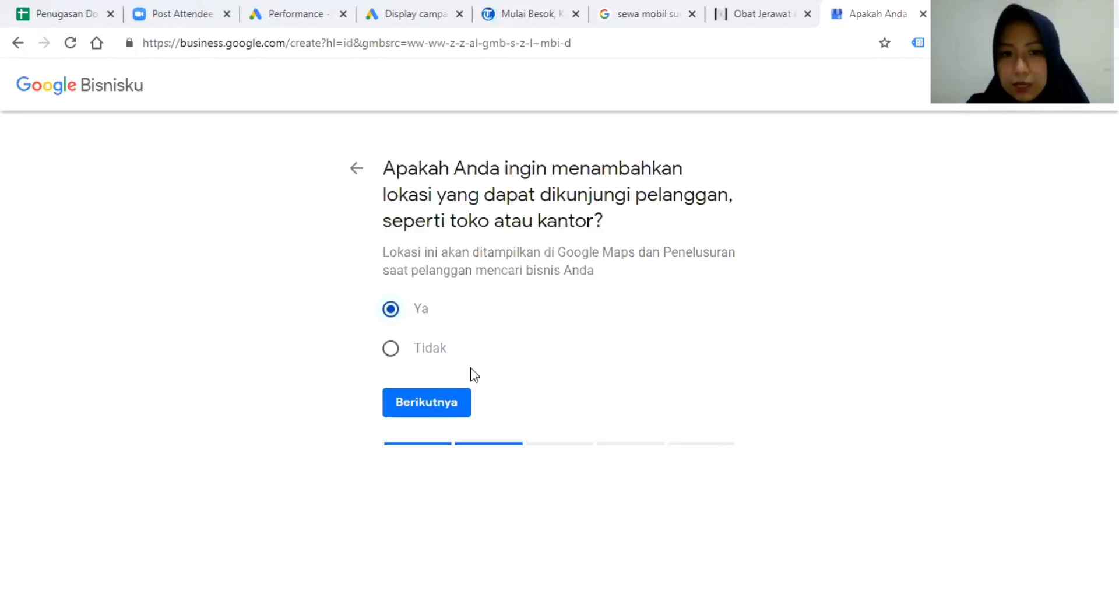
click(430, 412)
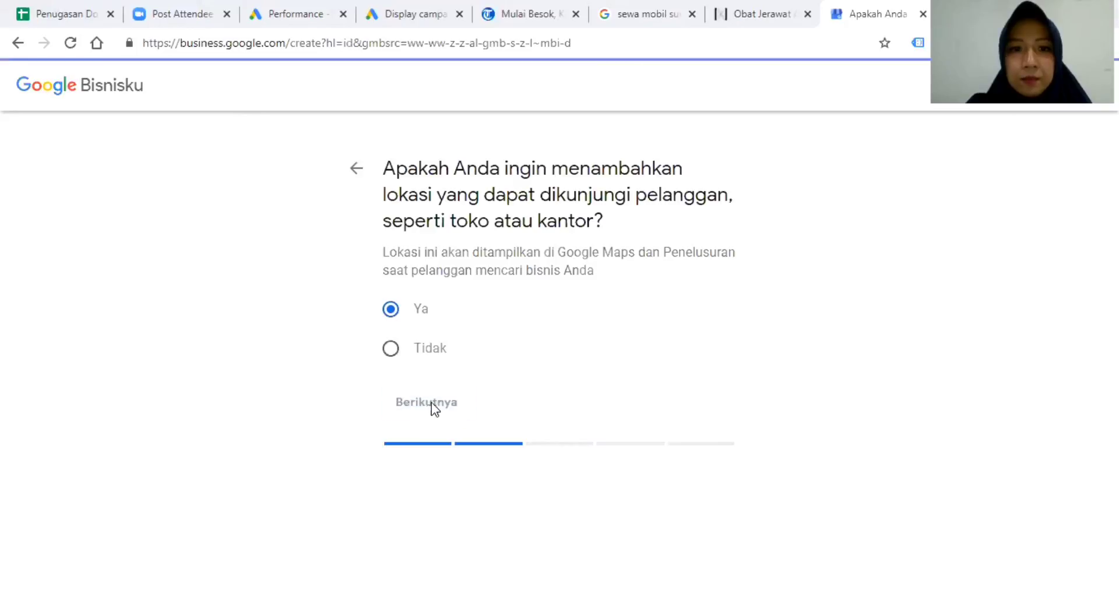
click(479, 315)
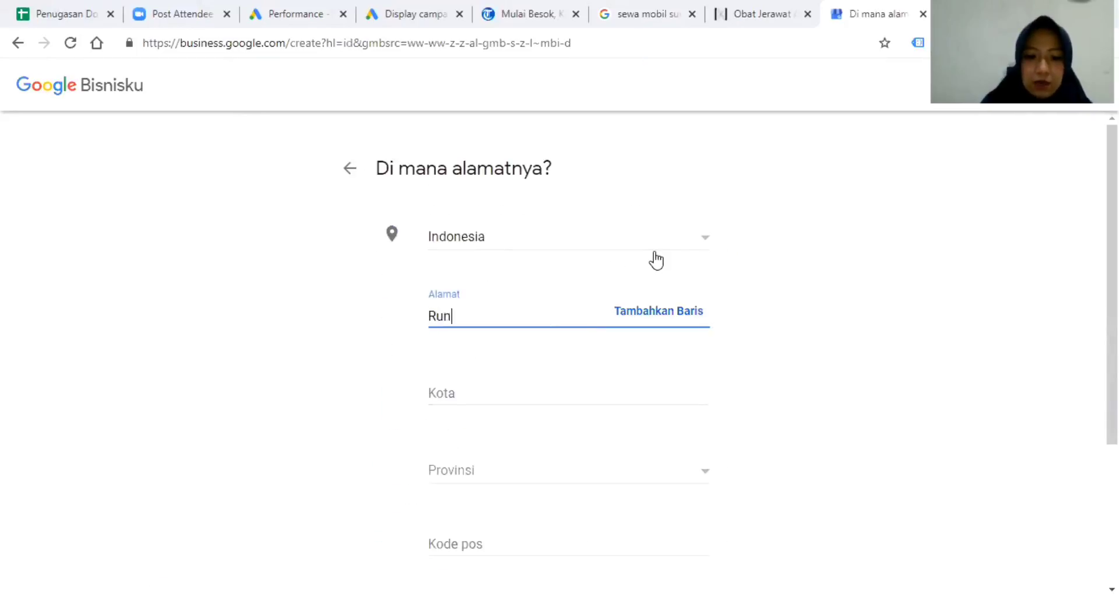
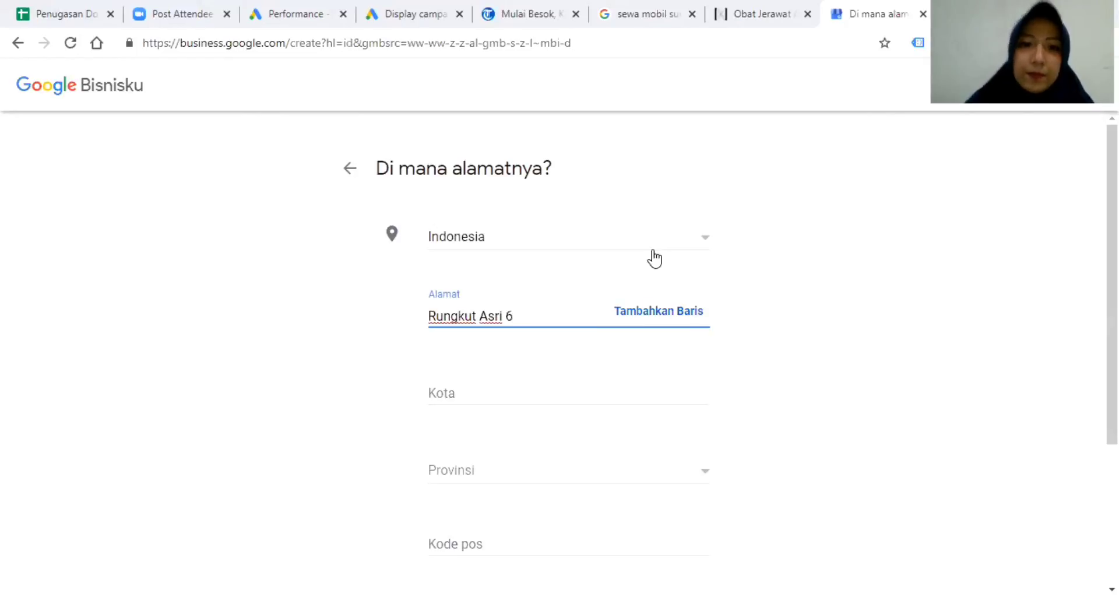
click(484, 390)
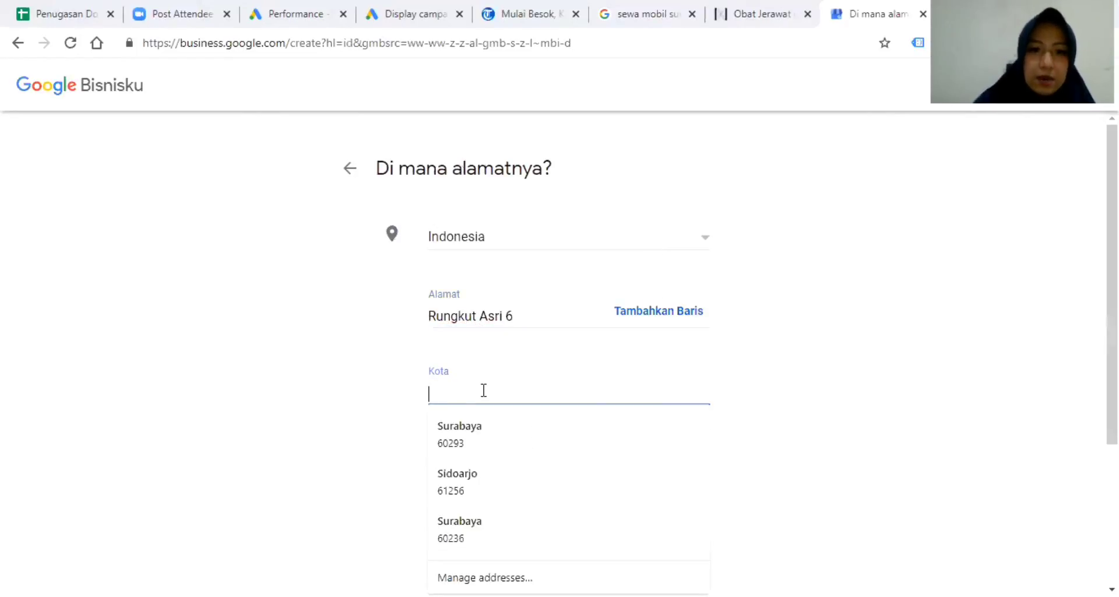
click(456, 437)
scroll(580, 430, down, 3)
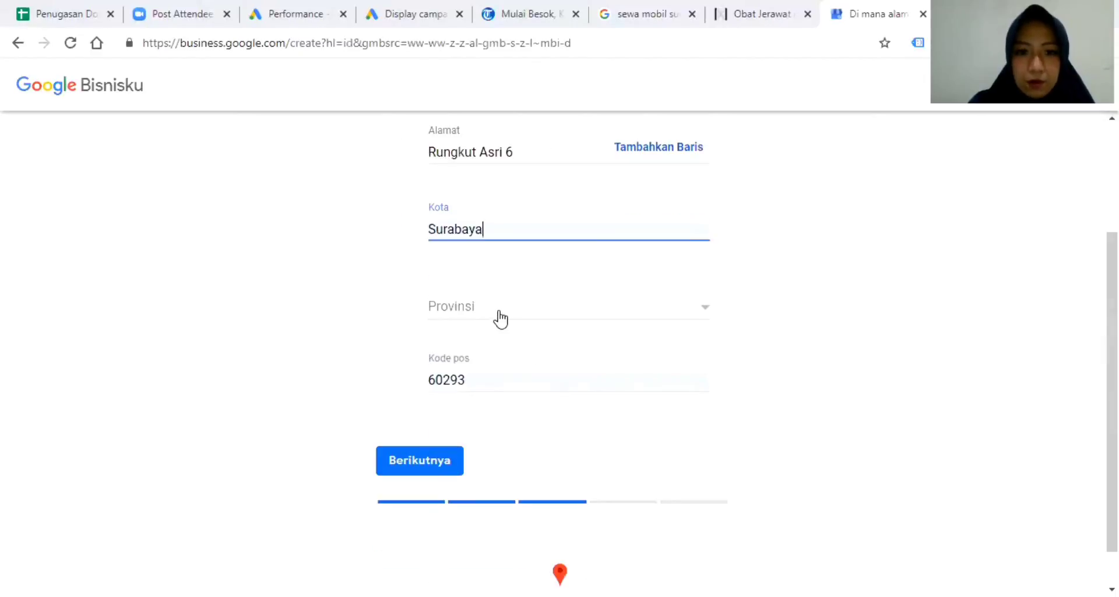
click(500, 318)
scroll(577, 420, down, 7)
scroll(581, 423, down, 10)
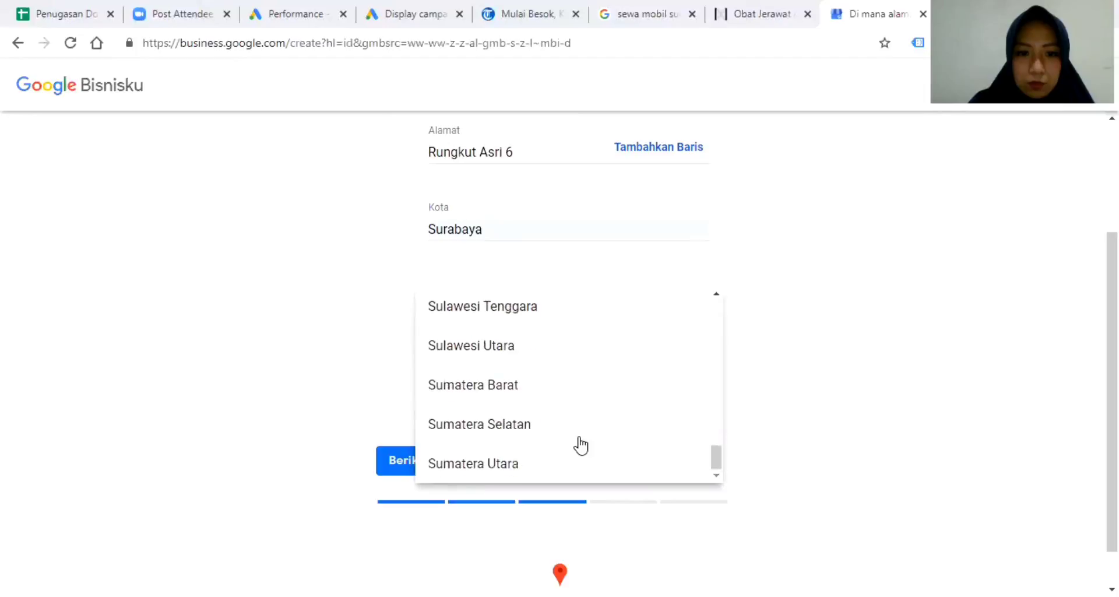
scroll(582, 443, up, 12)
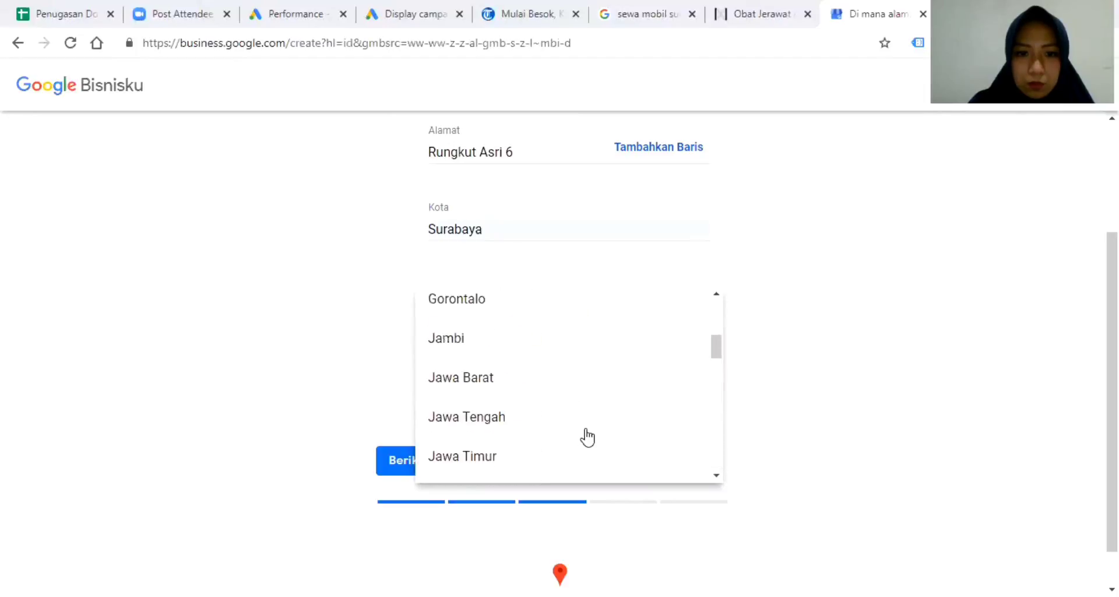
click(531, 461)
click(431, 463)
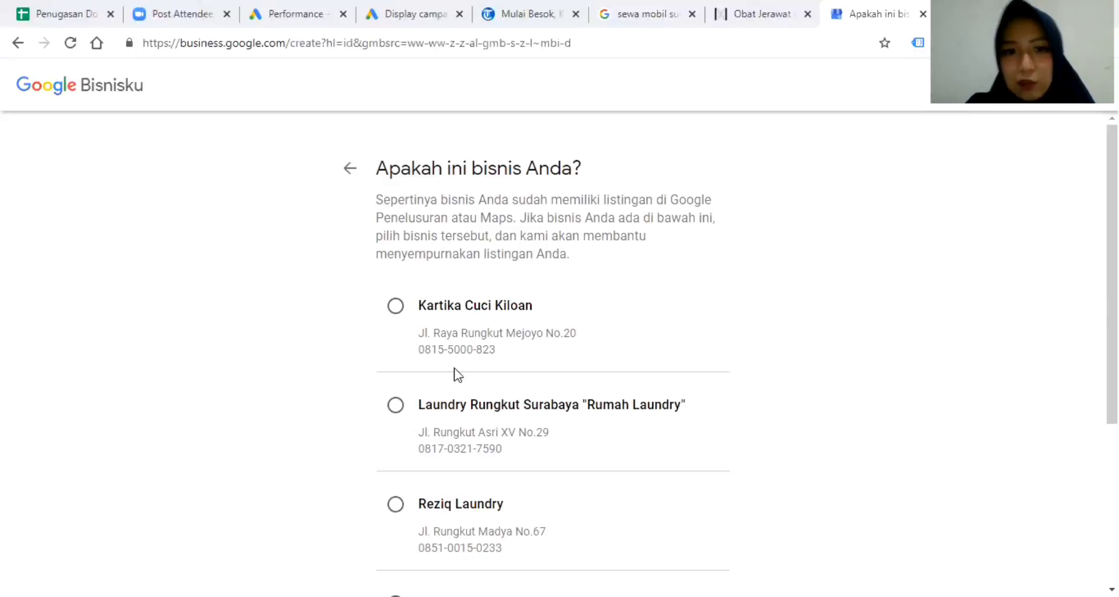
Choose 'Tidak satu pun' for the suggested listings and 'Ya, saya juga melayani' for off-site customers.
scroll(495, 344, down, 4)
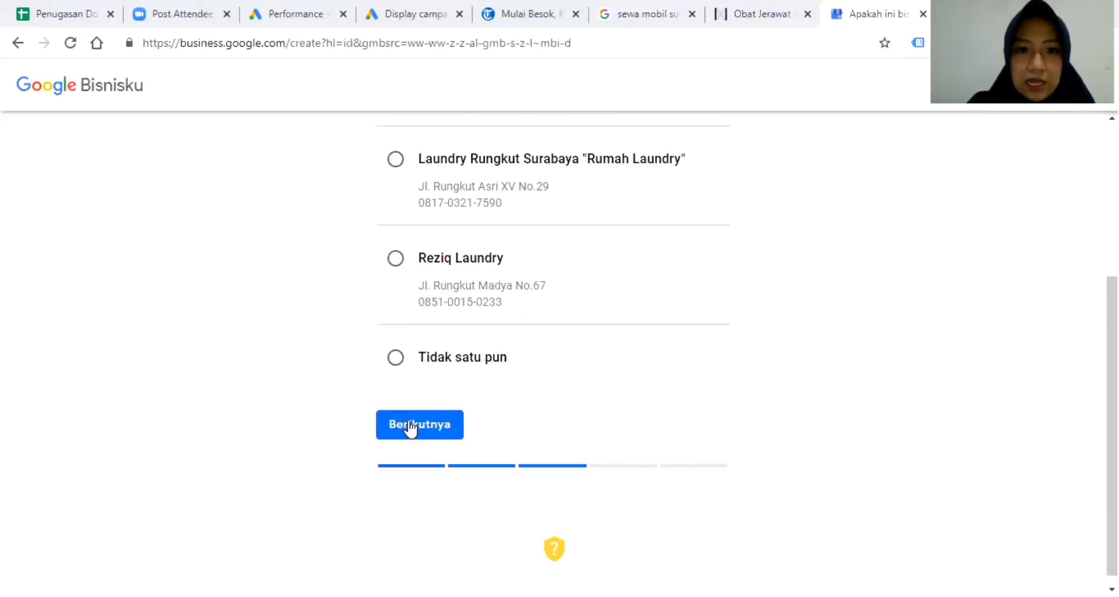
click(454, 356)
click(438, 425)
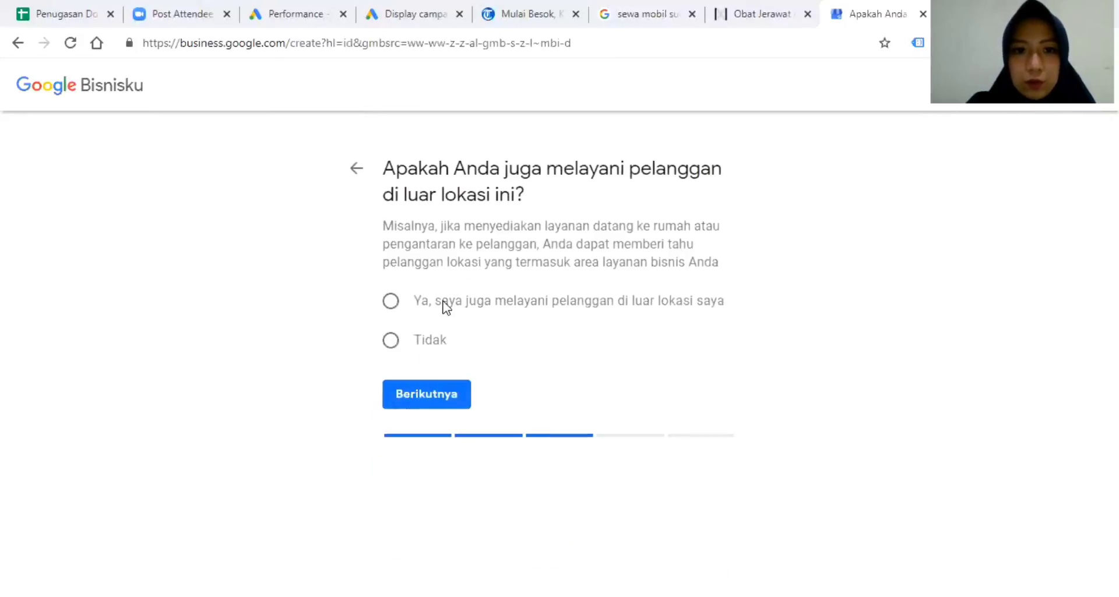
click(391, 301)
click(440, 392)
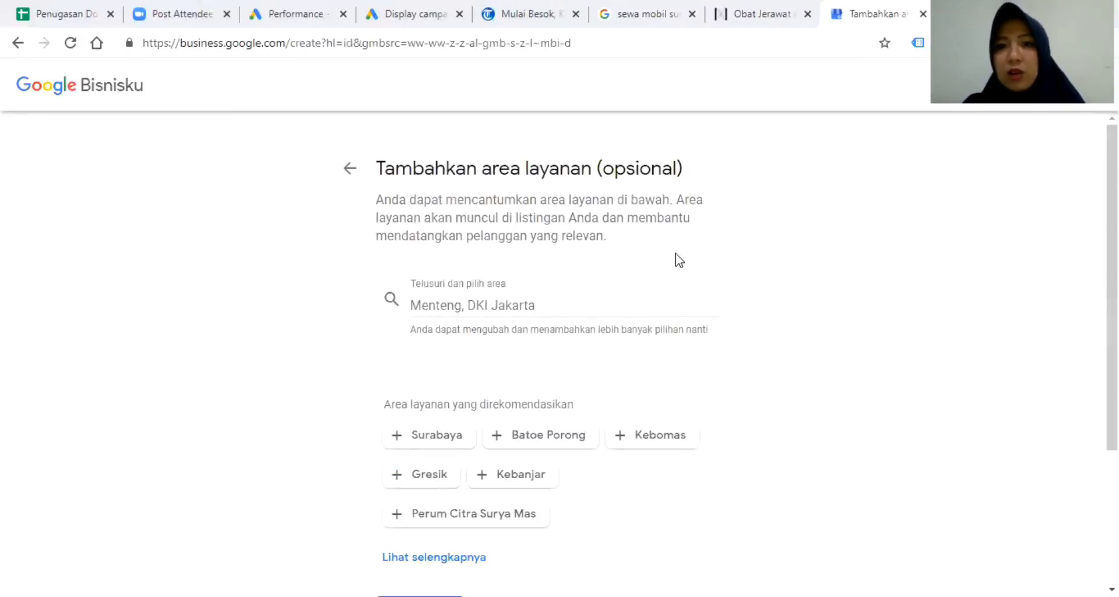
Add Surabaya and Sidoarjo, Jawa Timur as service areas.
click(455, 306)
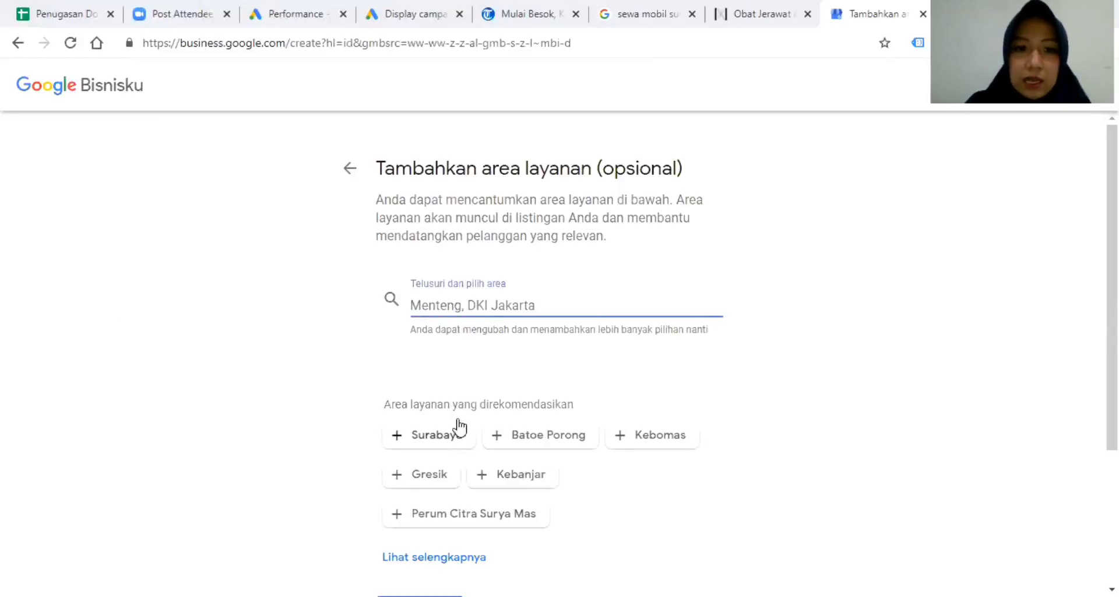
click(436, 441)
scroll(614, 403, down, 1)
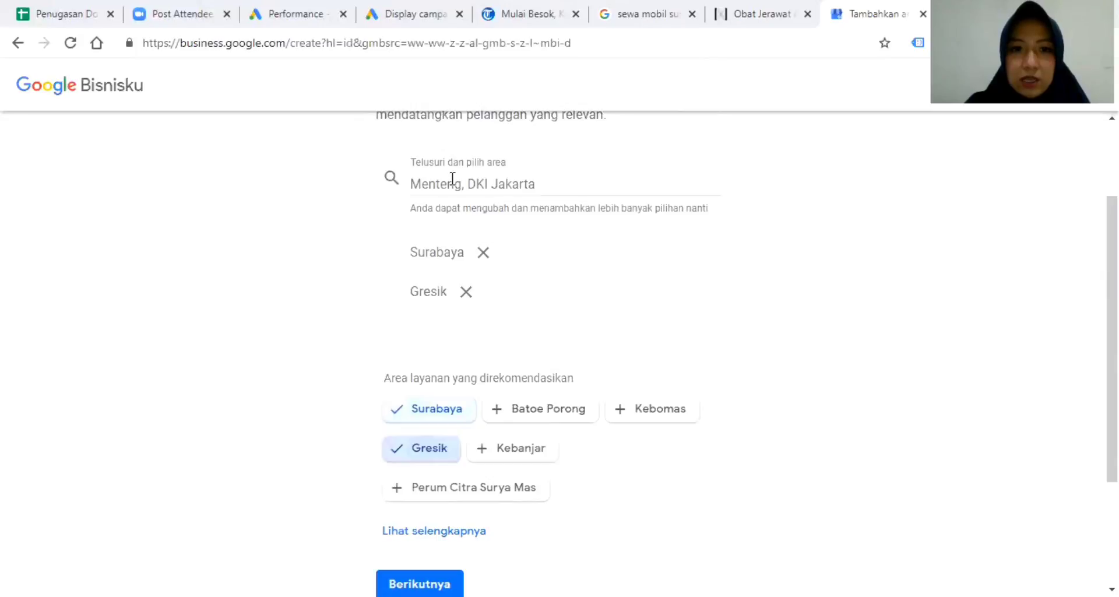
click(452, 181)
text(sidoarjo)
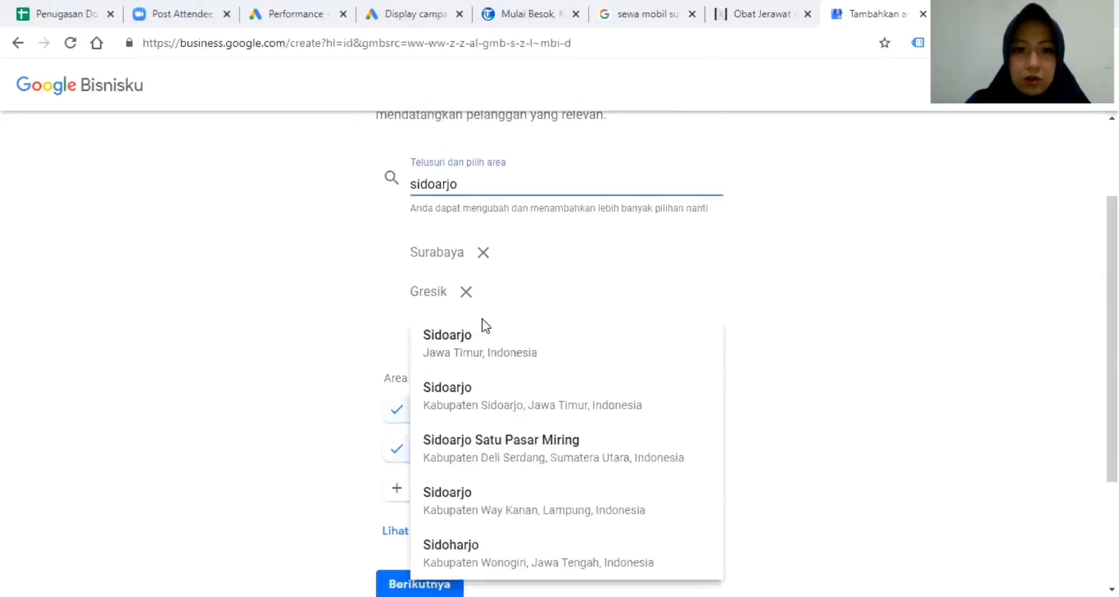
click(491, 348)
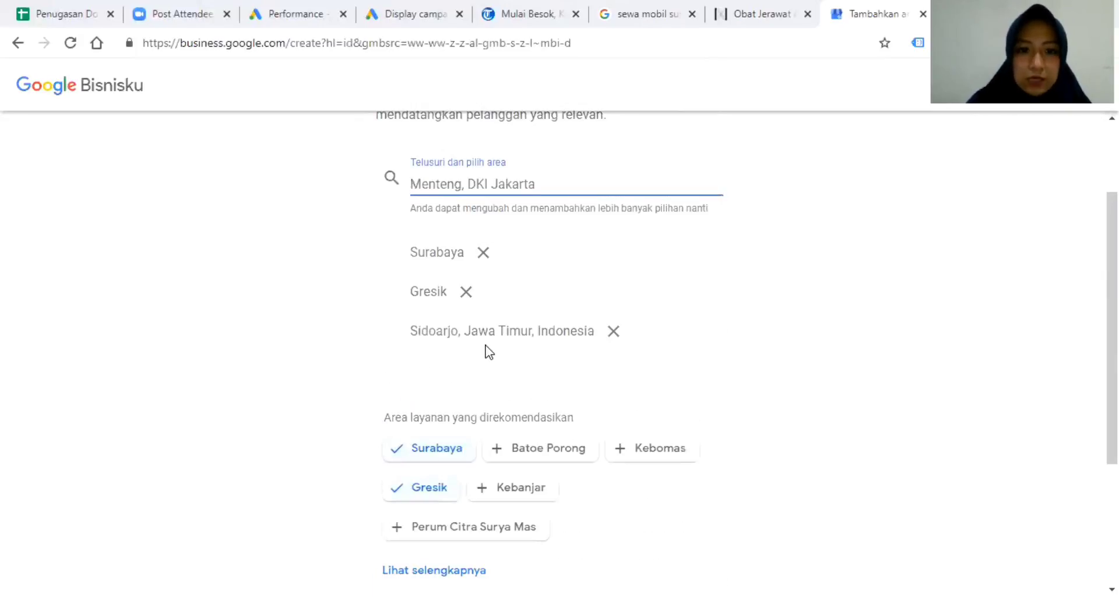
Search for and add Waru and Rungkut as further service areas.
text(wary)
key(BackSpace)
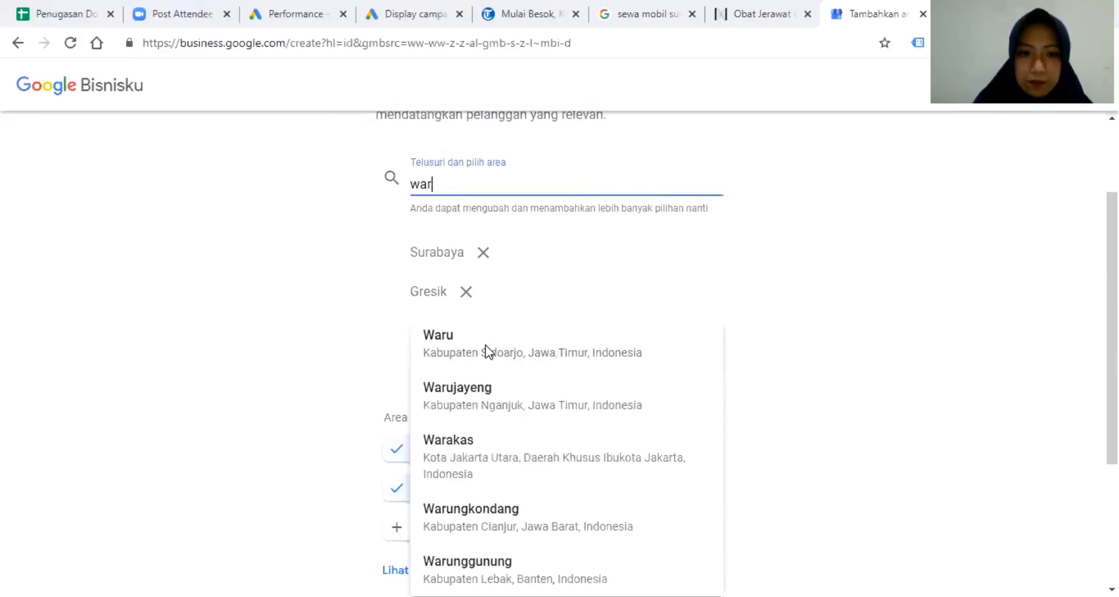
text(u)
click(487, 349)
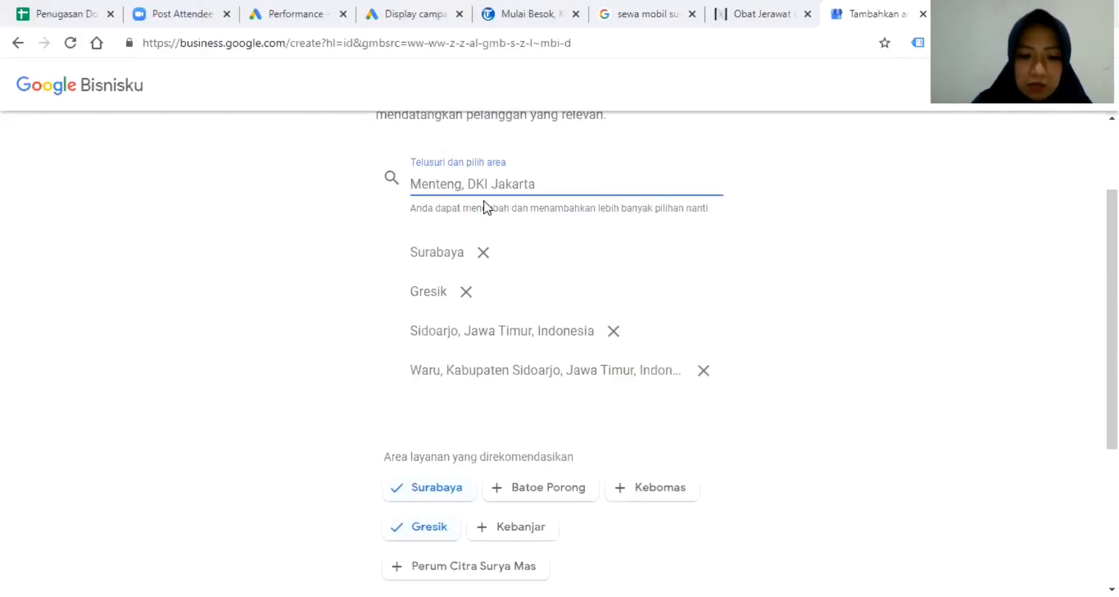
text(rungkut)
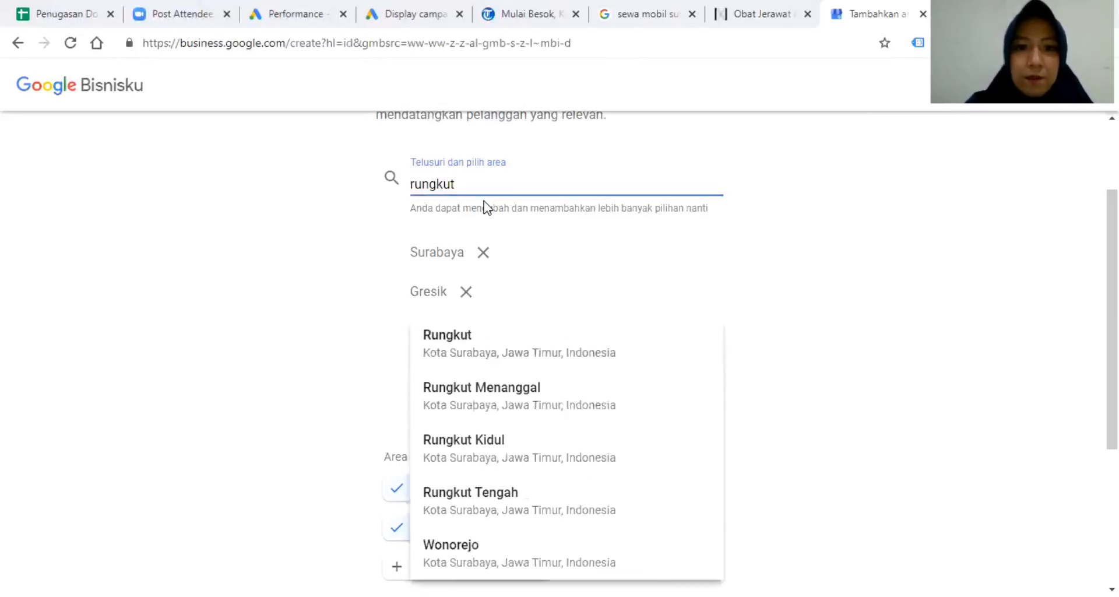
click(492, 332)
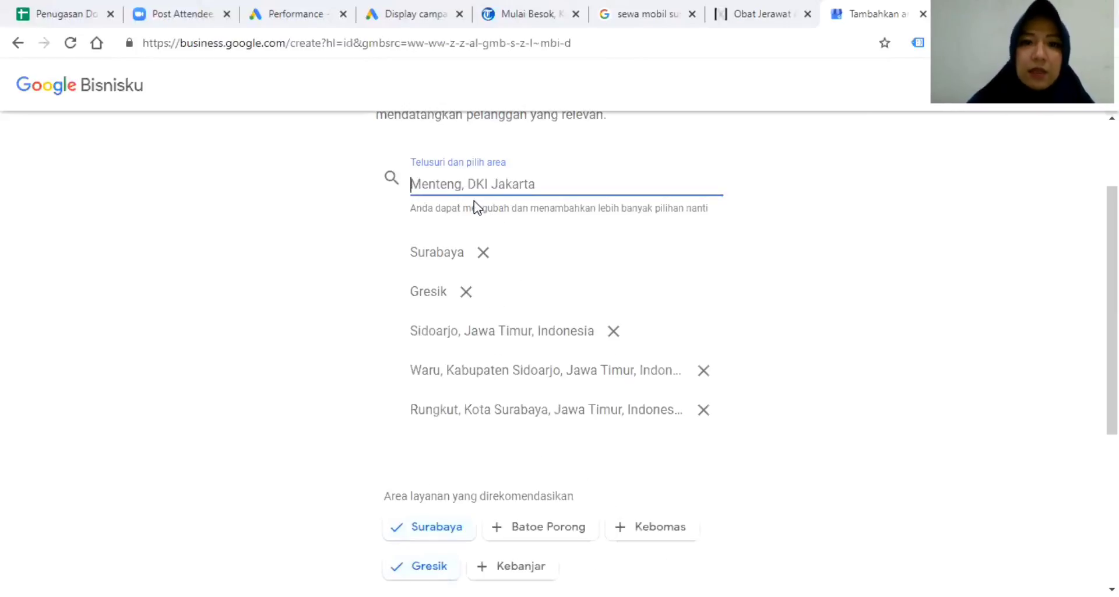
Continue to the contact details step and select the phone number field.
scroll(560, 354, down, 4)
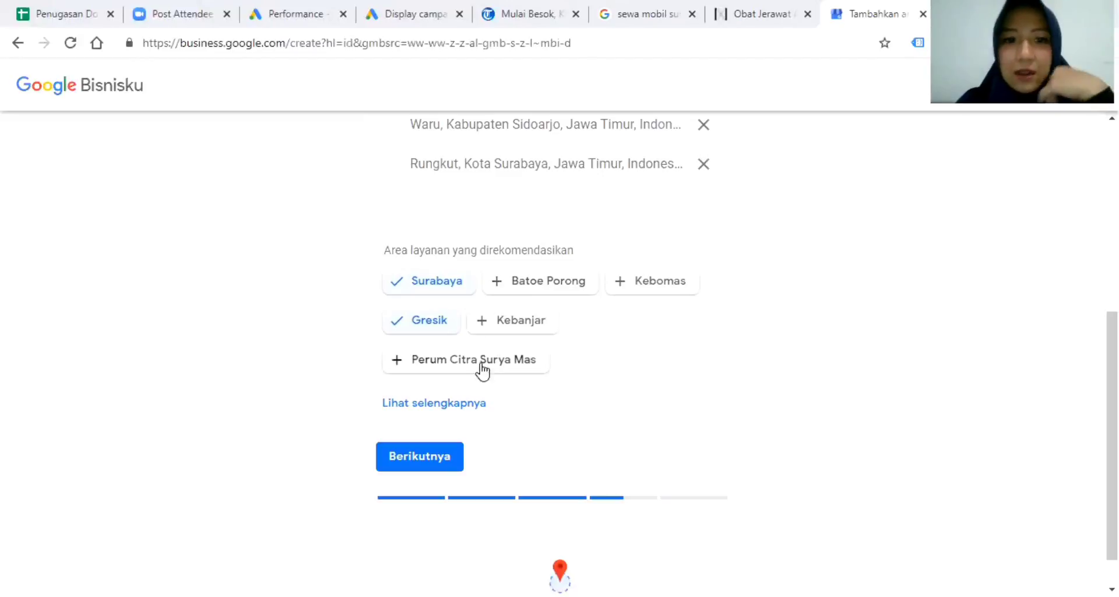
click(415, 456)
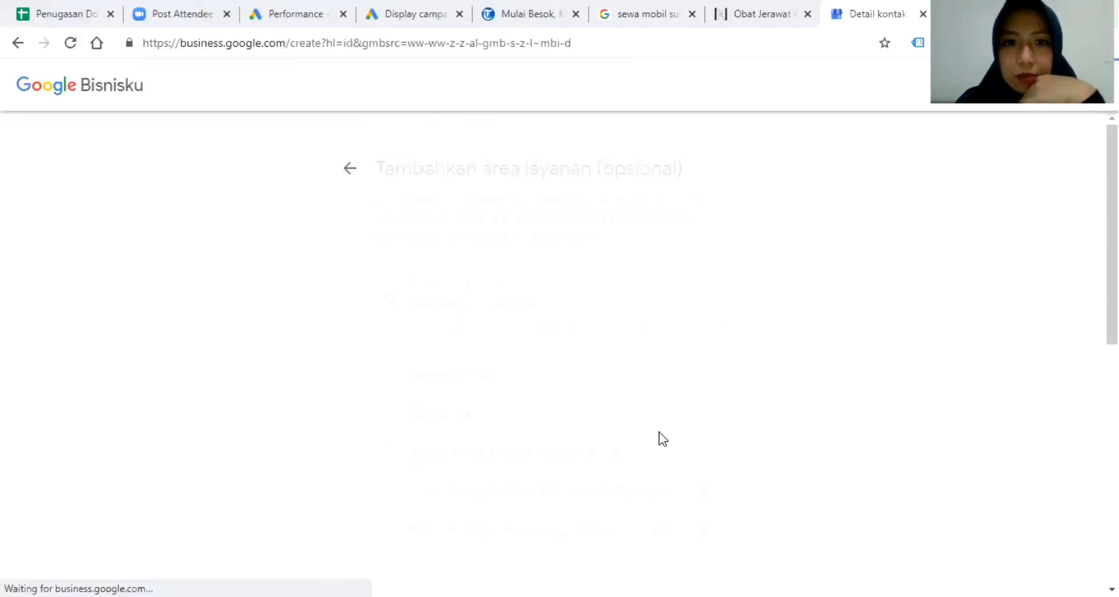
click(516, 305)
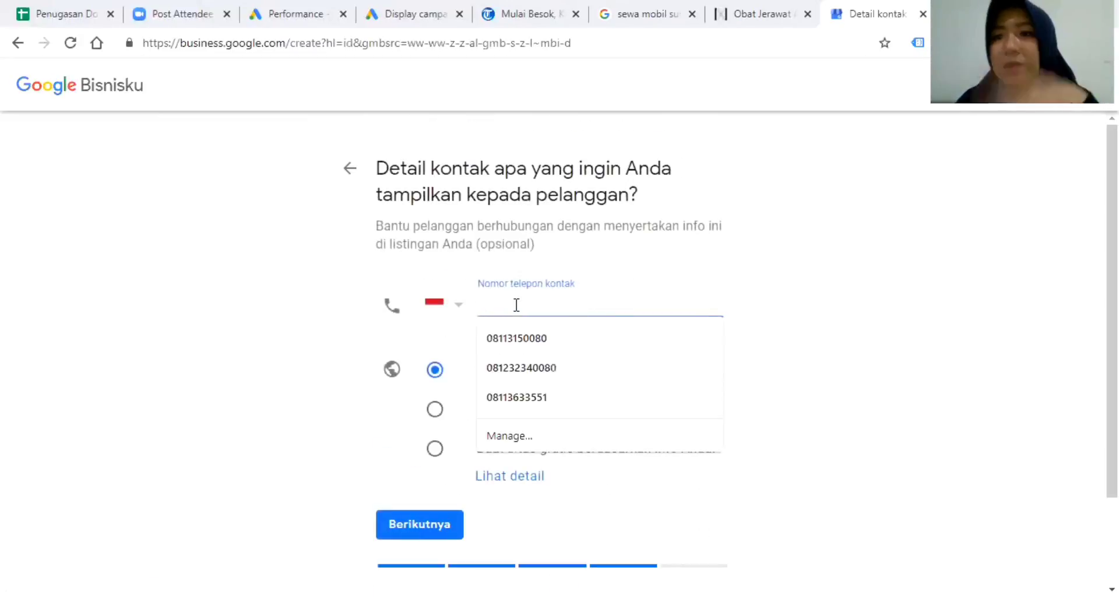
Fill in the saved contact phone number, choose 'Buat situs gratis berdasarkan info Anda' and go on.
click(529, 338)
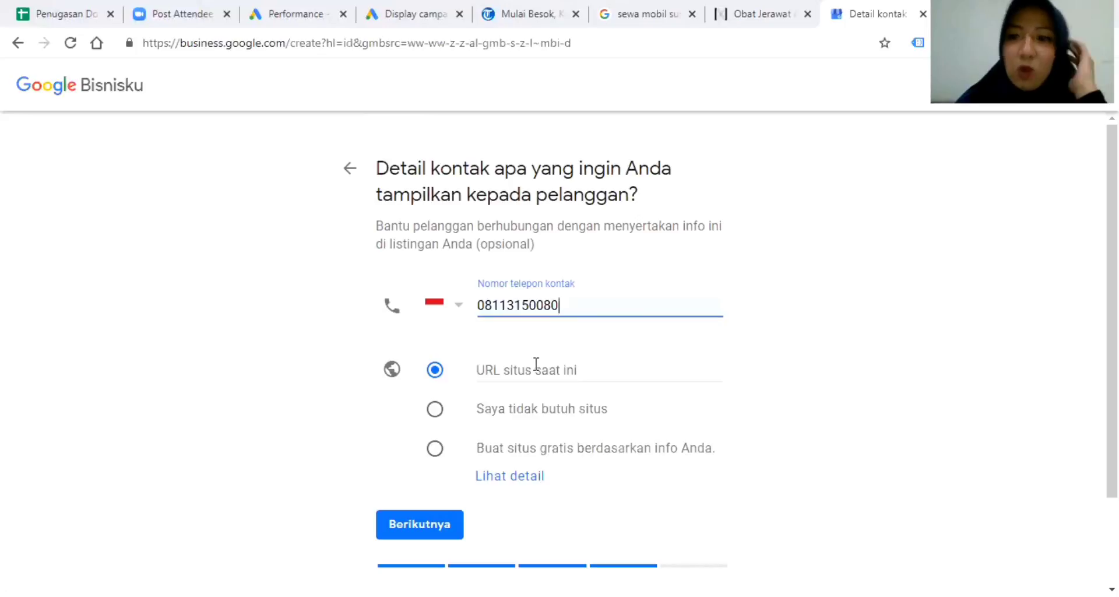
click(504, 366)
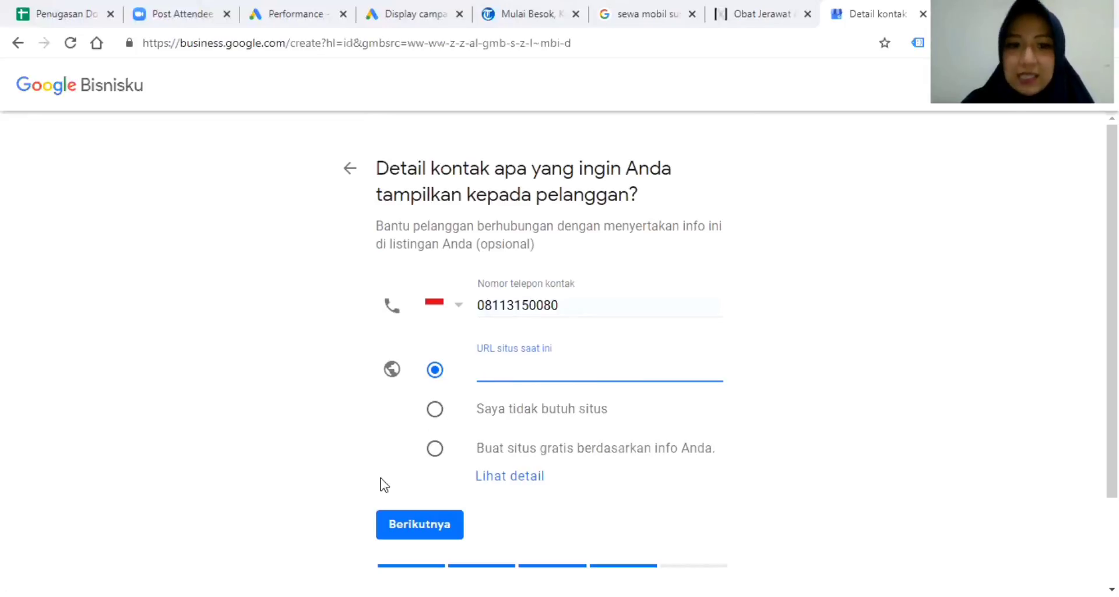
click(438, 448)
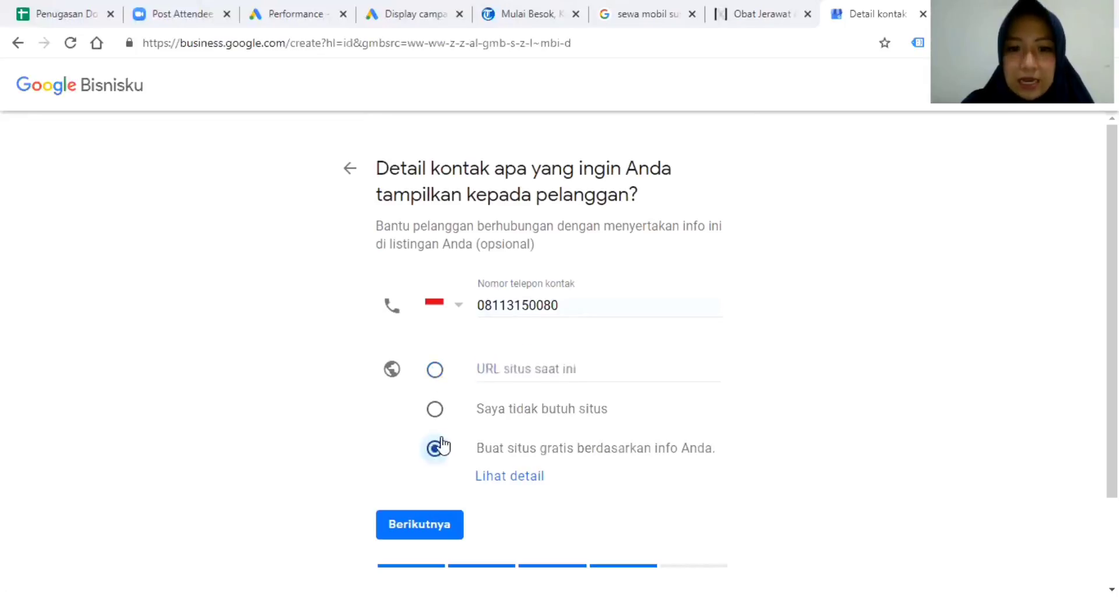
click(402, 513)
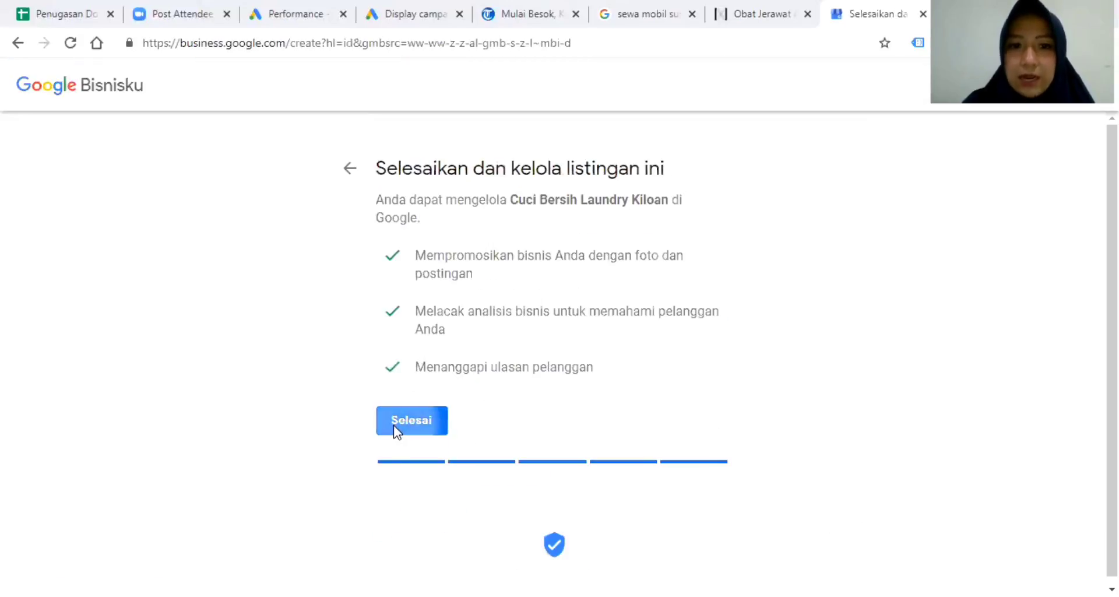
Confirm Selesai on the 'Selesaikan dan kelola listingan ini' page for Cuci Bersih Laundry Kiloan.
click(393, 425)
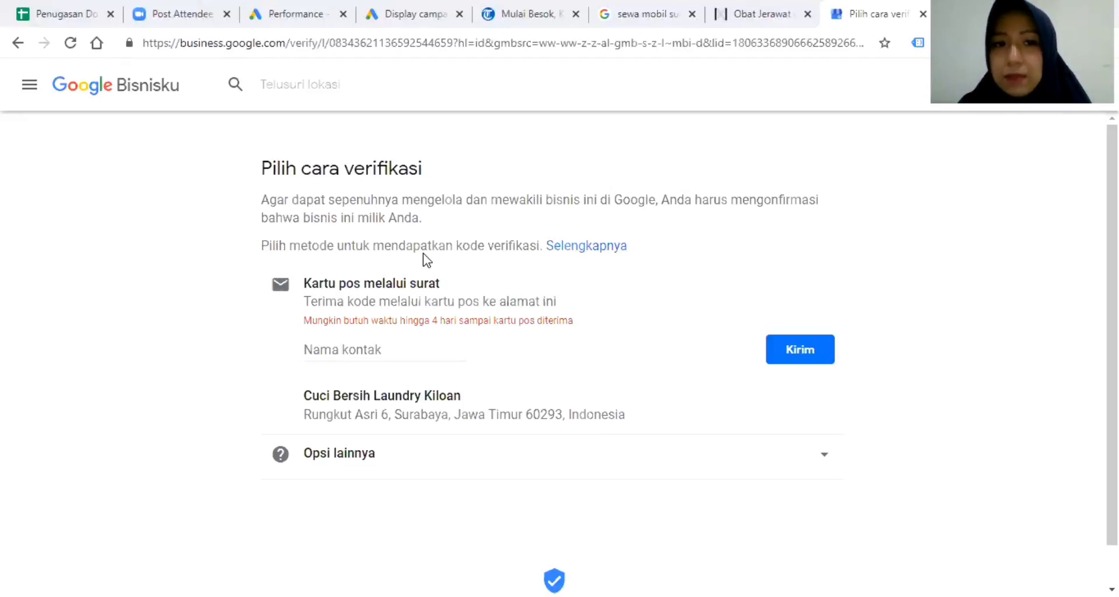
Enter the contact person's name in 'Nama kontak', send the postcard request and continue past the confirmation.
click(382, 355)
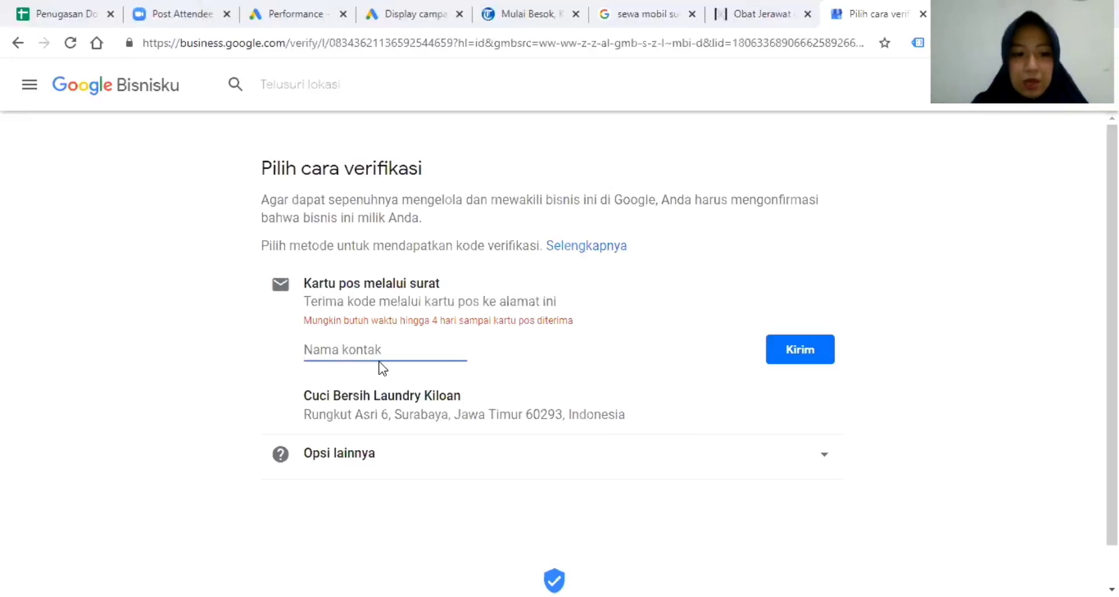
text(za)
key(BackSpace)
key(BackSpace)
text(Zahra)
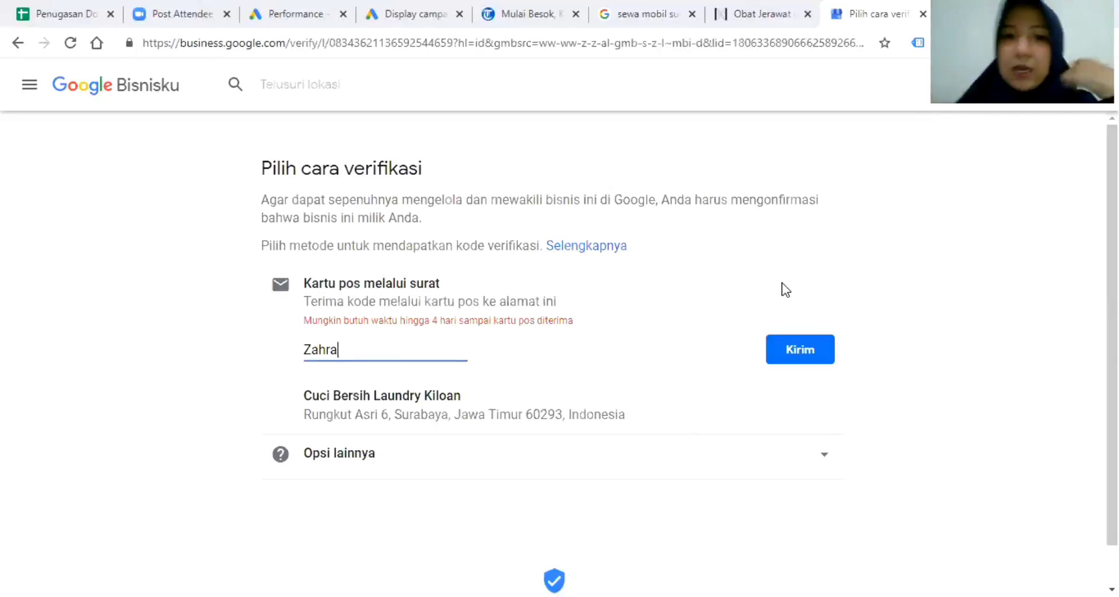
click(788, 344)
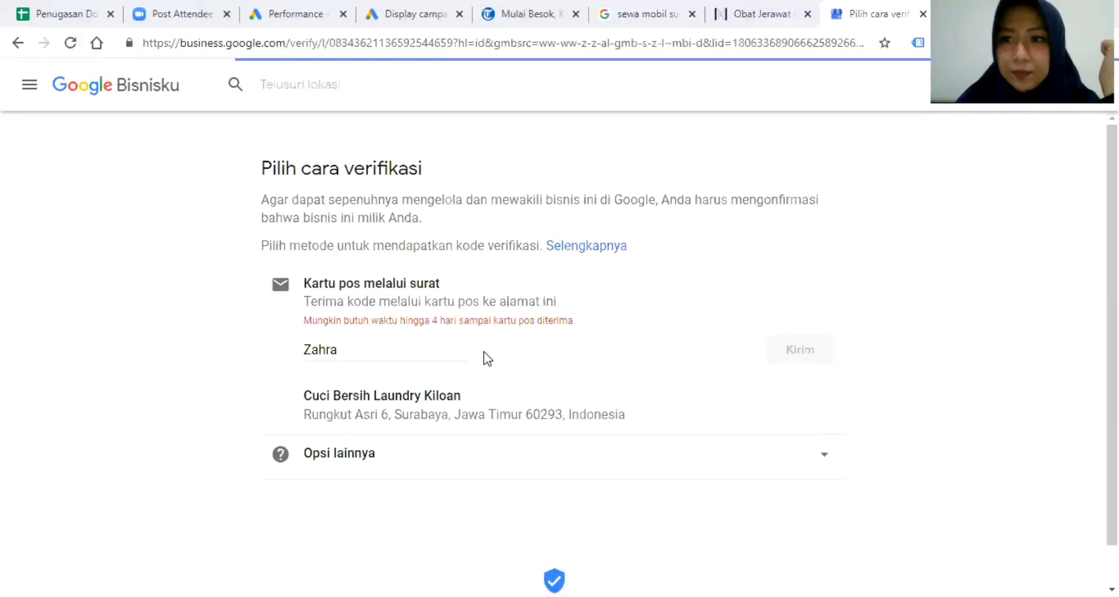
scroll(467, 379, down, 2)
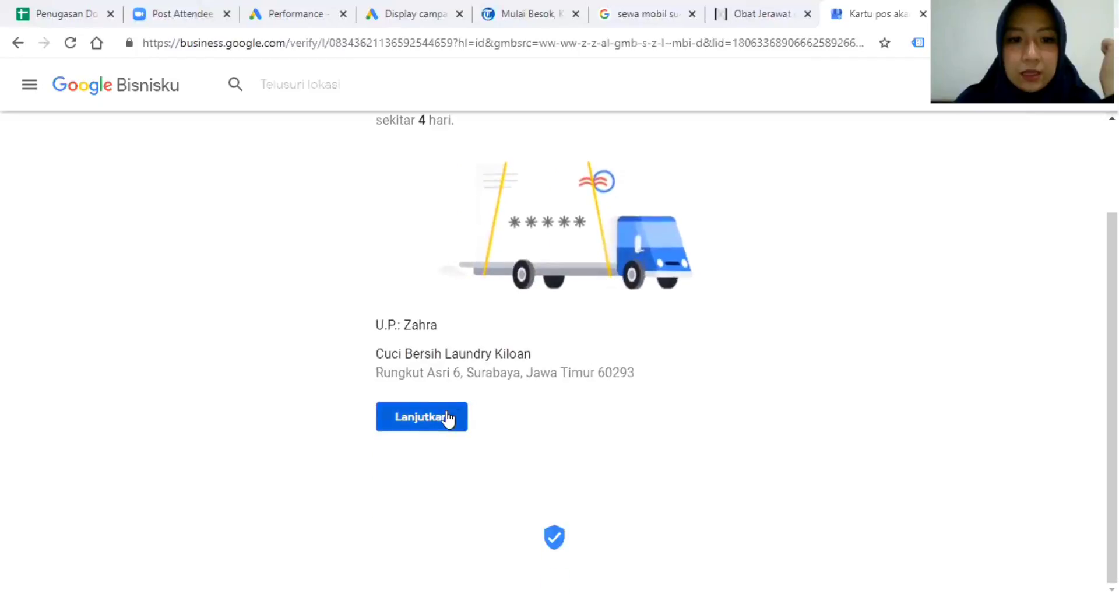
click(448, 418)
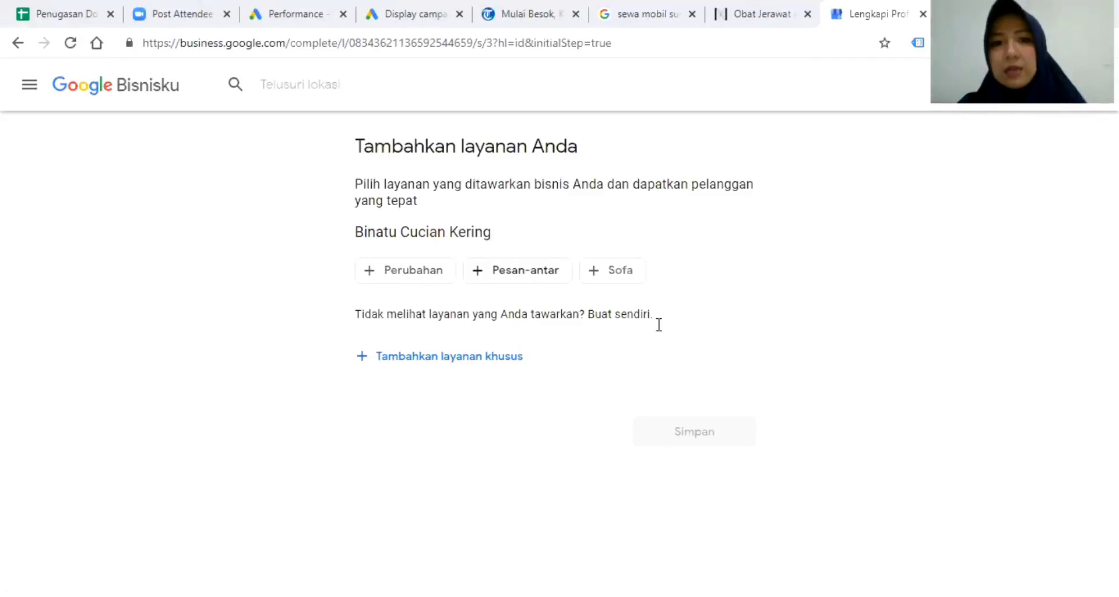
Enter custom services 'Laundry Sepatu' and 'Laundry Antar Jemput' and save them.
click(454, 357)
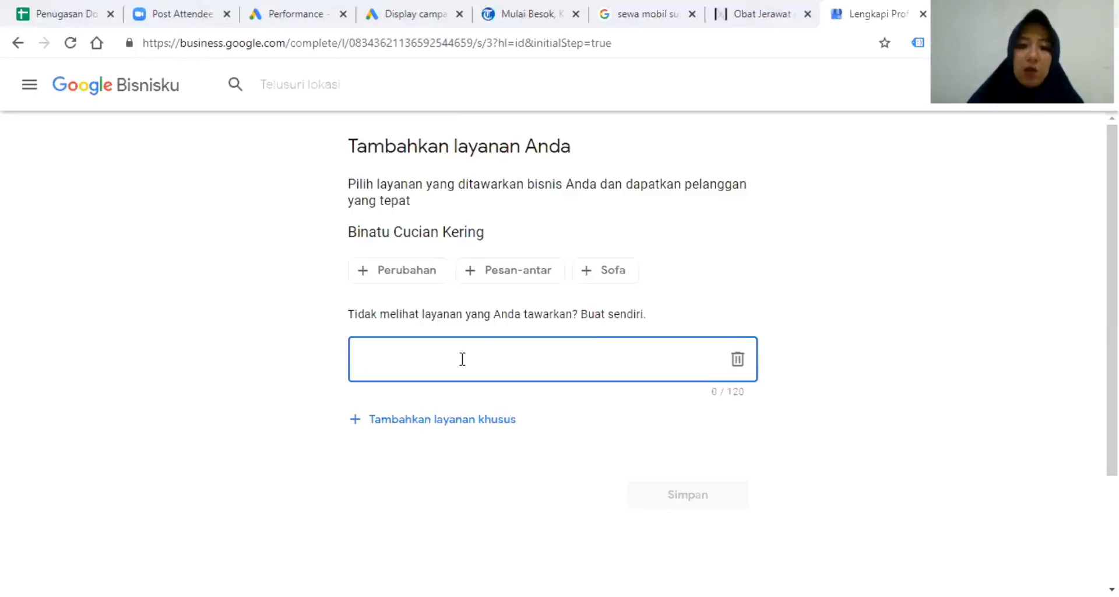
text(Laundry Sepatu)
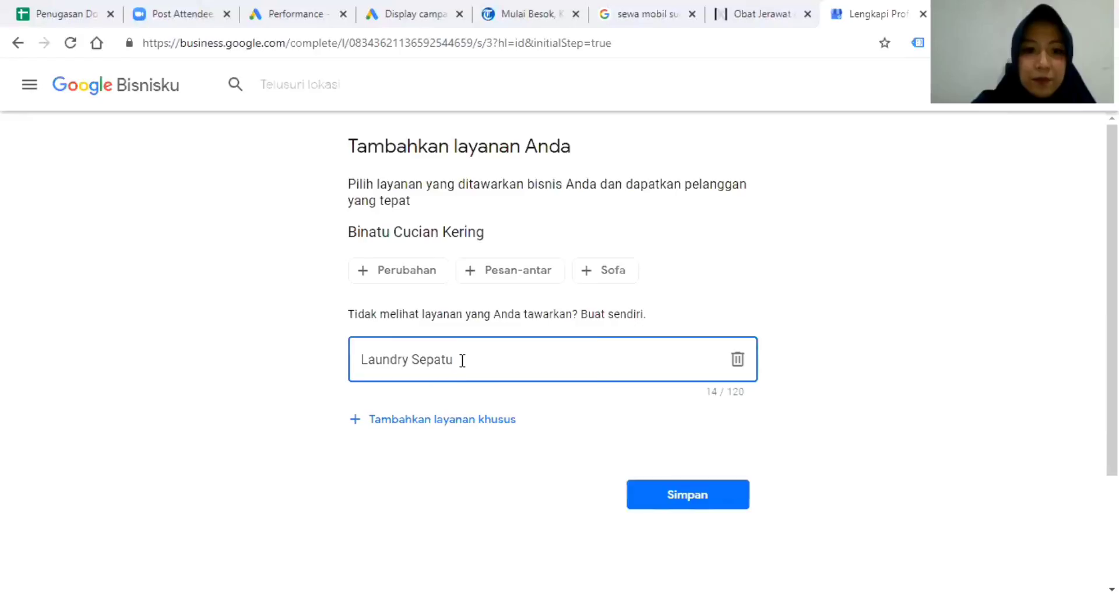
click(461, 419)
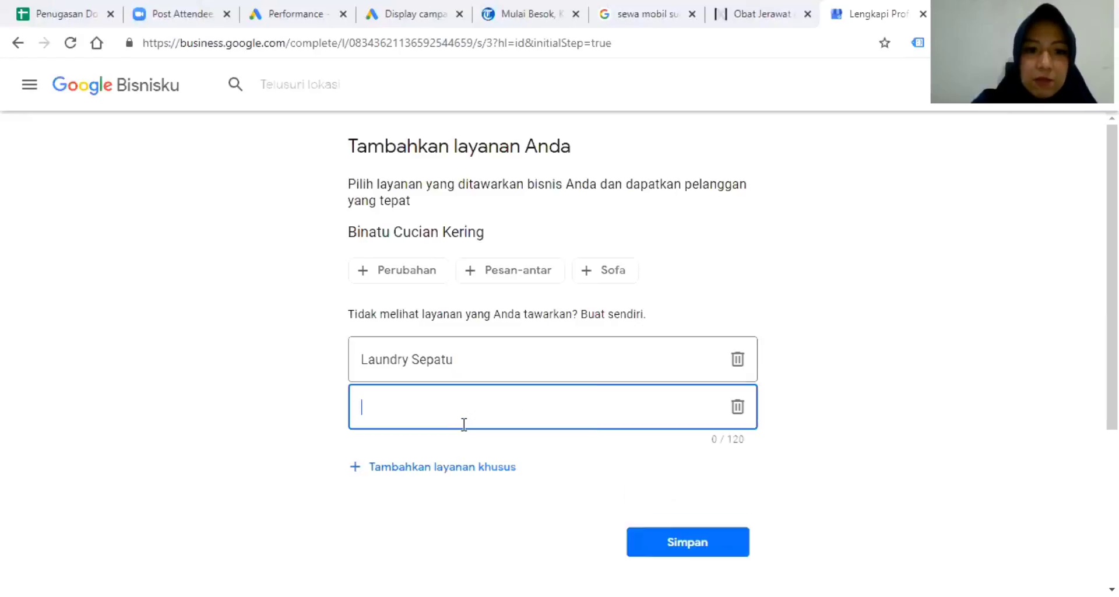
text(Laundry )
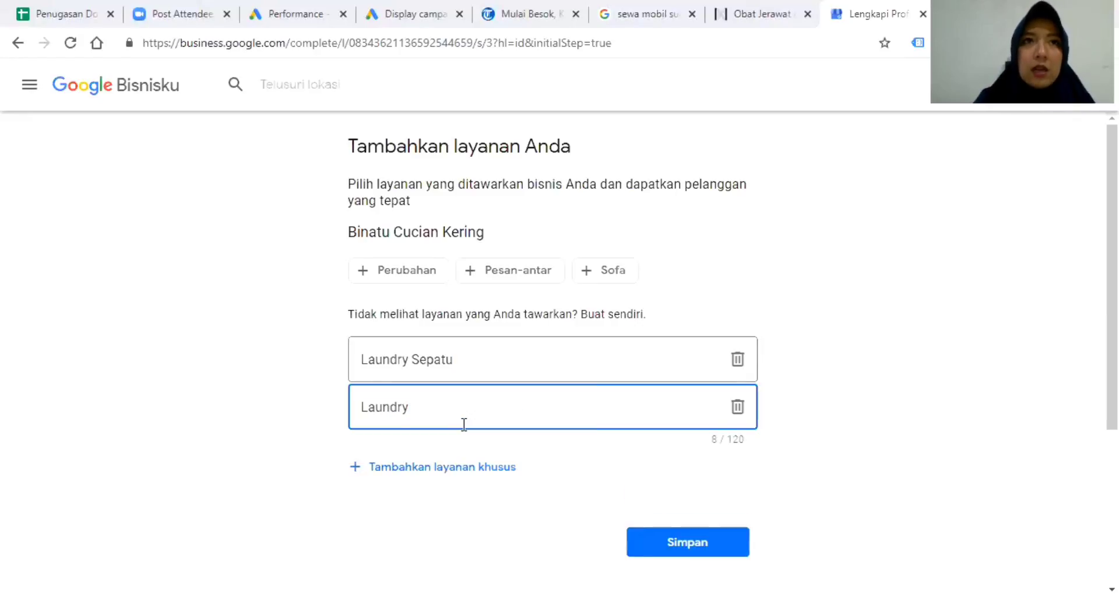
text(Antar Jemput)
scroll(824, 455, down, 3)
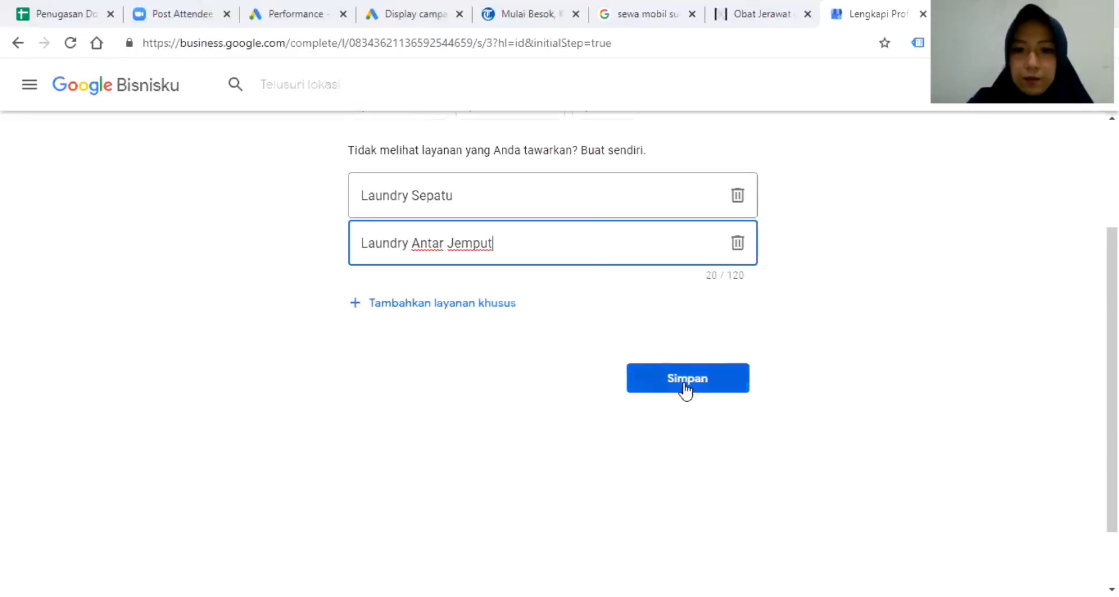
click(685, 385)
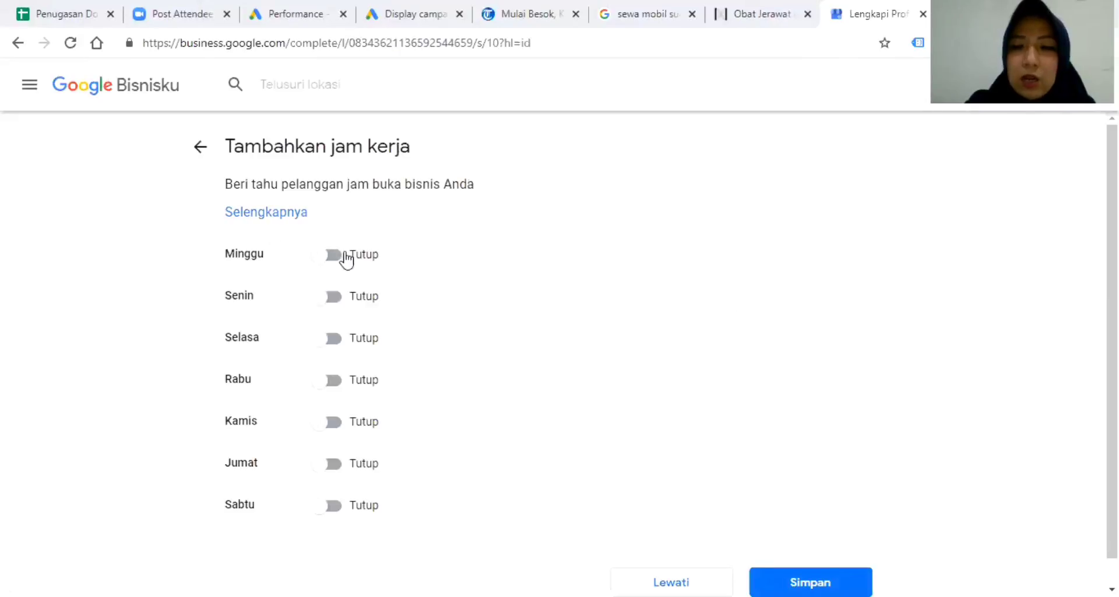
Mark all seven days, Minggu through Sabtu, as Buka.
scroll(474, 304, down, 1)
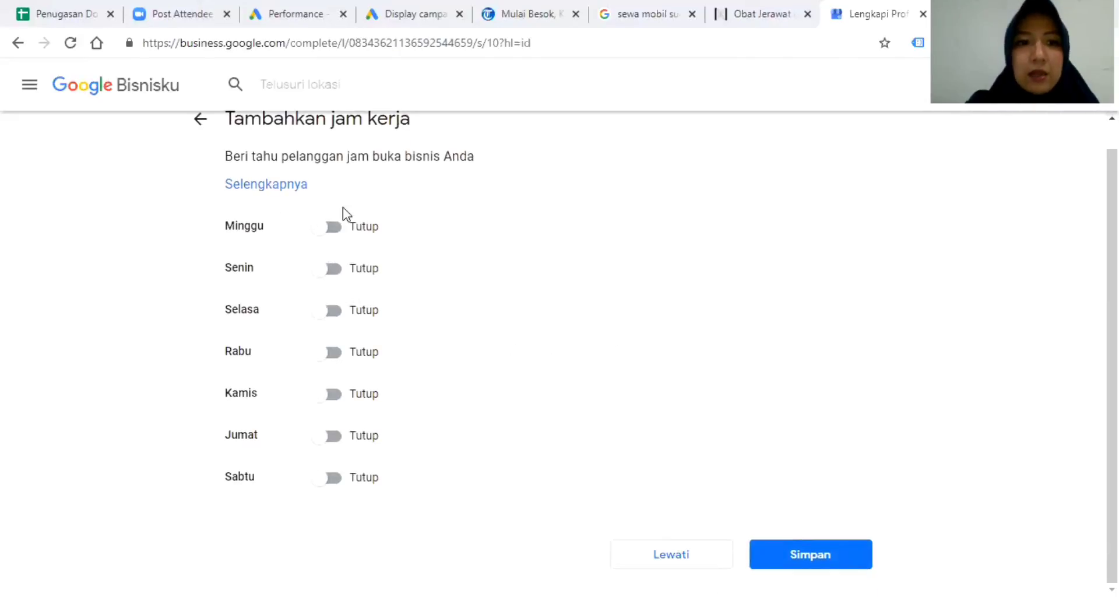
click(334, 229)
click(332, 269)
click(330, 310)
click(332, 352)
click(331, 393)
click(332, 436)
click(329, 478)
Set Minggu's hours to open 06.00 and close 20.00.
click(415, 230)
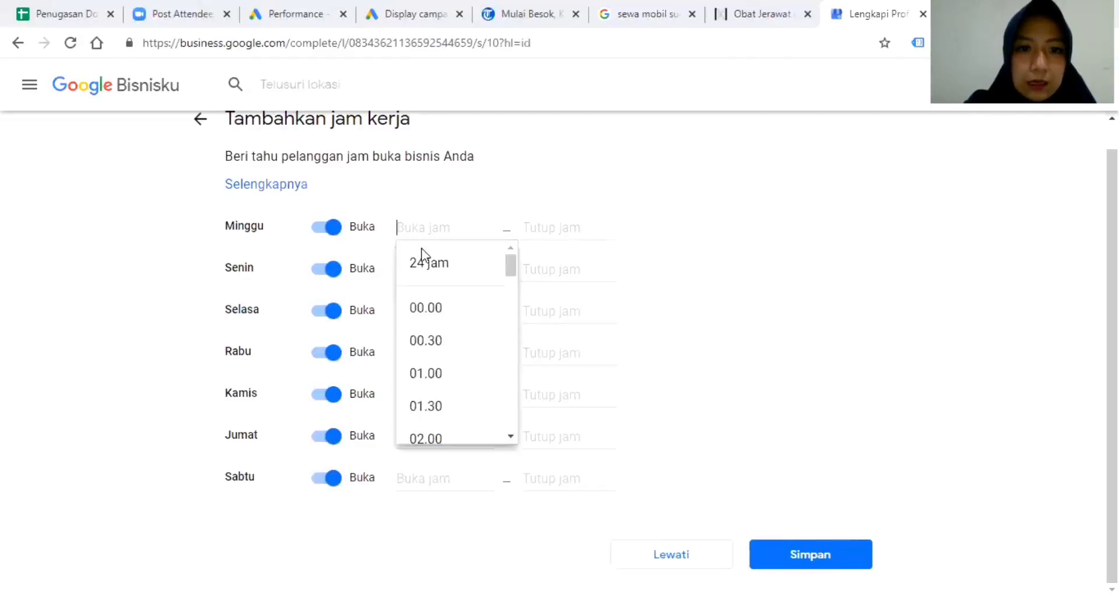
scroll(457, 333, down, 6)
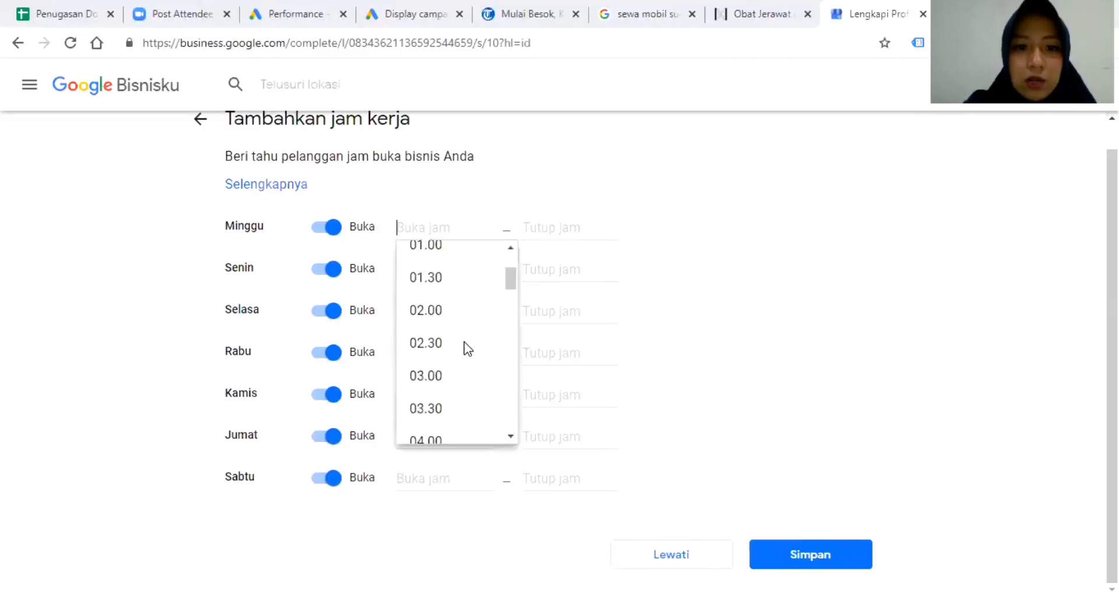
click(433, 376)
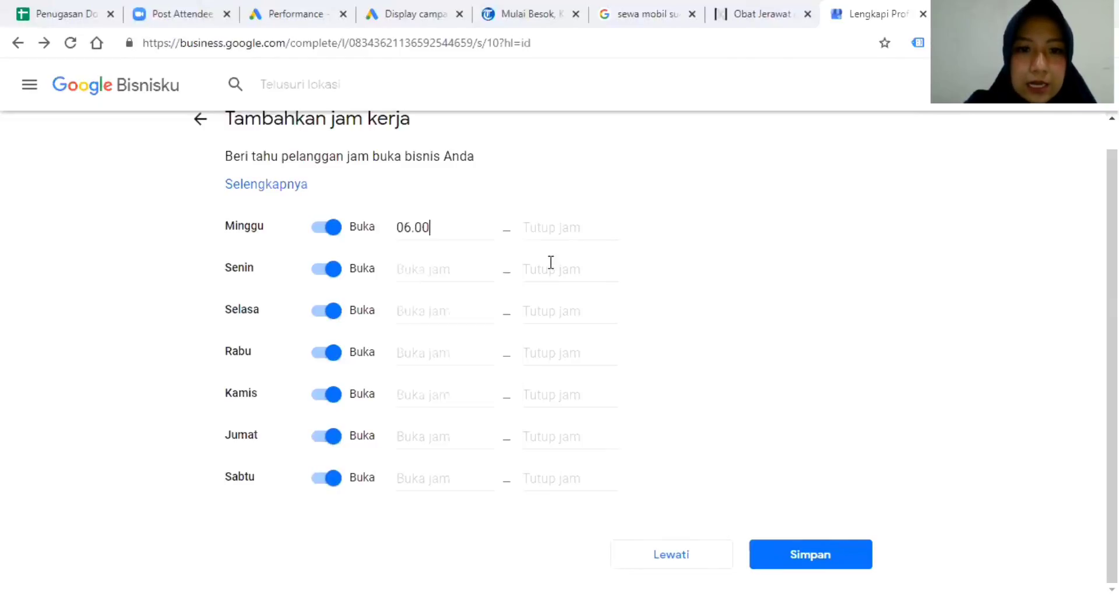
click(563, 228)
scroll(562, 352, down, 8)
scroll(572, 373, down, 15)
scroll(561, 314, up, 4)
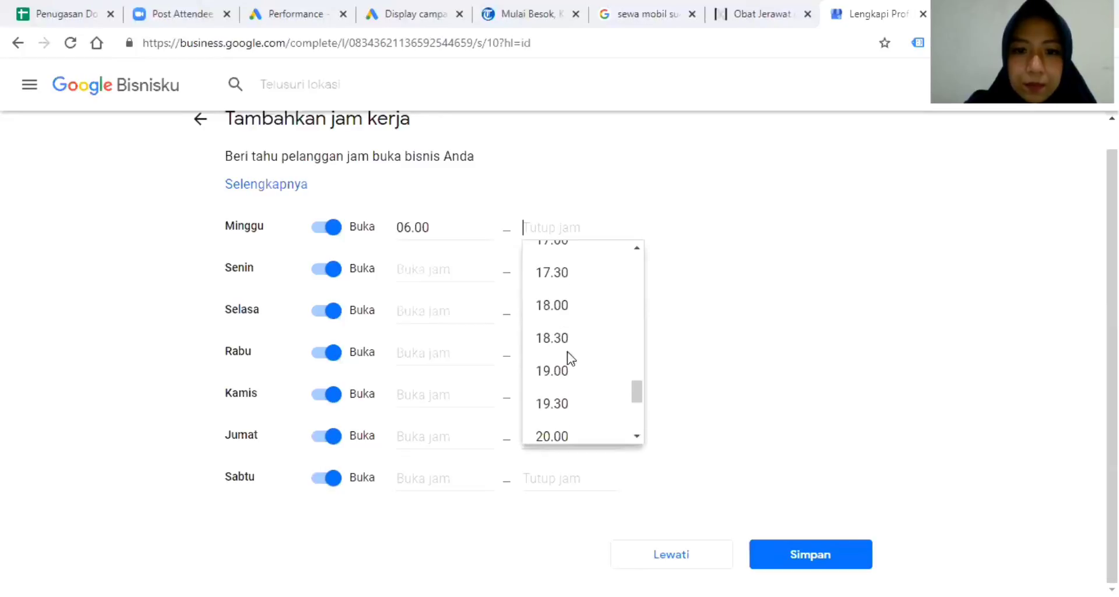
click(567, 433)
Copy the 06.00 opening time to Senin through Sabtu.
click(441, 272)
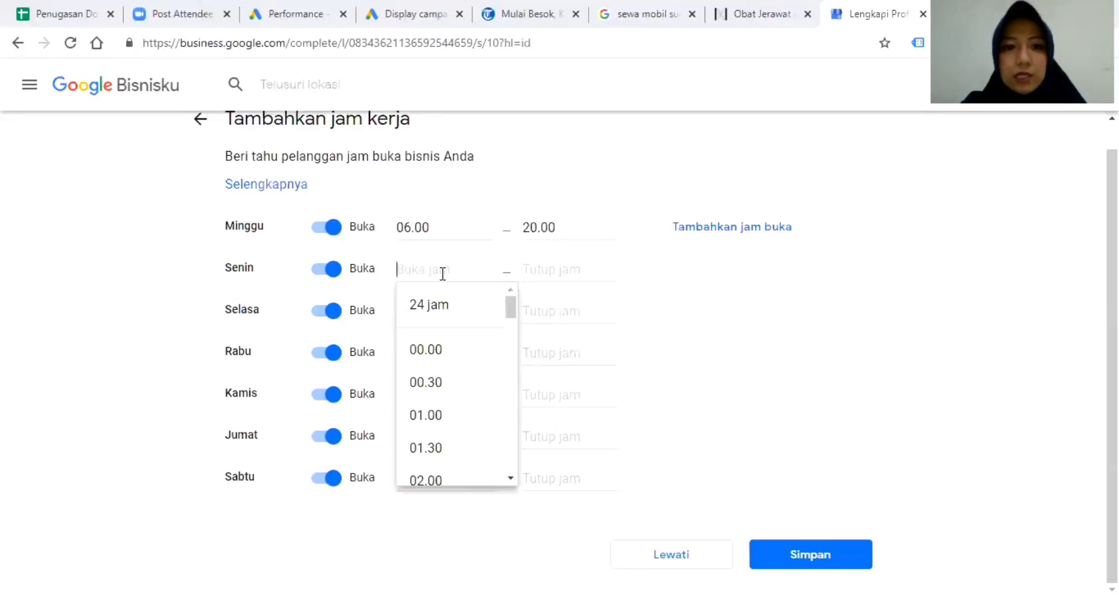
click(411, 228)
key(ctrl+c)
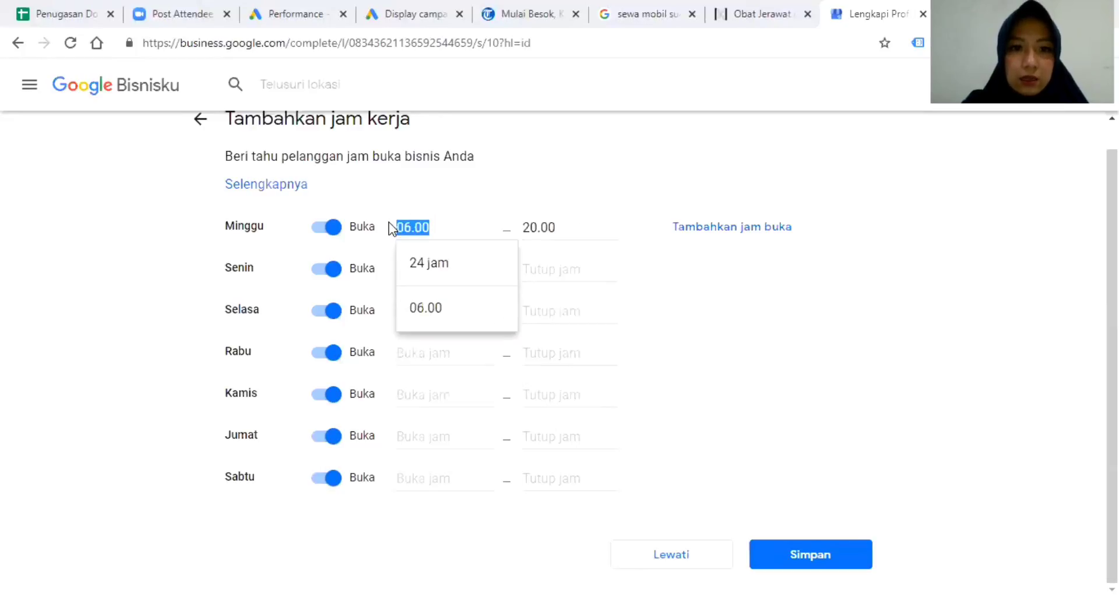
click(628, 261)
click(425, 265)
key(ctrl+v)
click(446, 348)
click(424, 317)
key(ctrl+v)
click(419, 391)
click(425, 353)
key(ctrl+v)
click(454, 441)
click(422, 397)
key(ctrl+v)
click(438, 462)
click(423, 444)
key(ctrl+v)
click(443, 462)
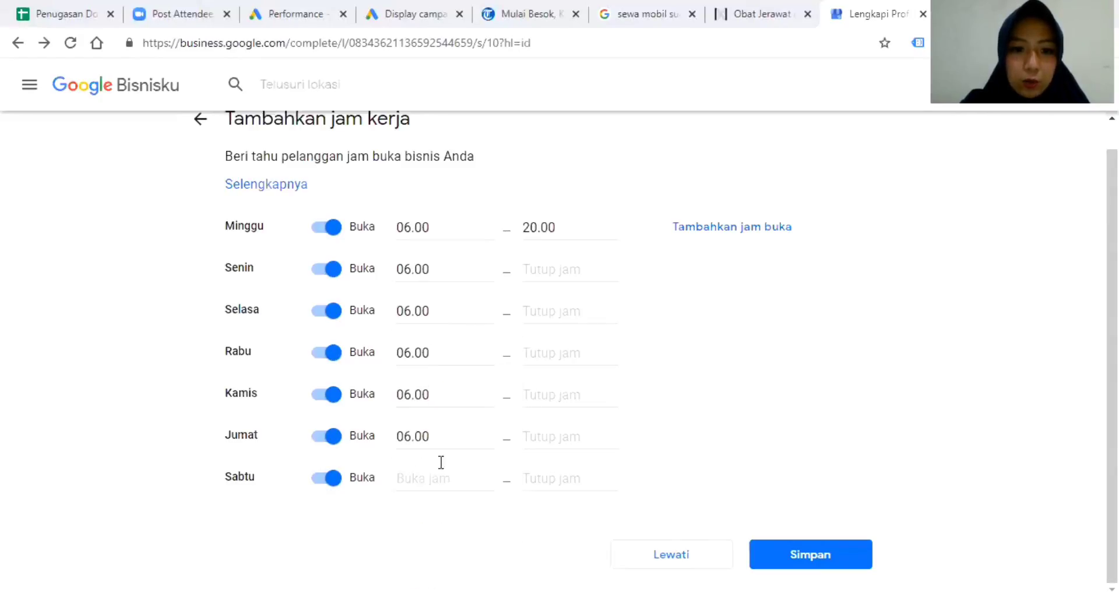
click(425, 478)
key(ctrl+v)
click(425, 482)
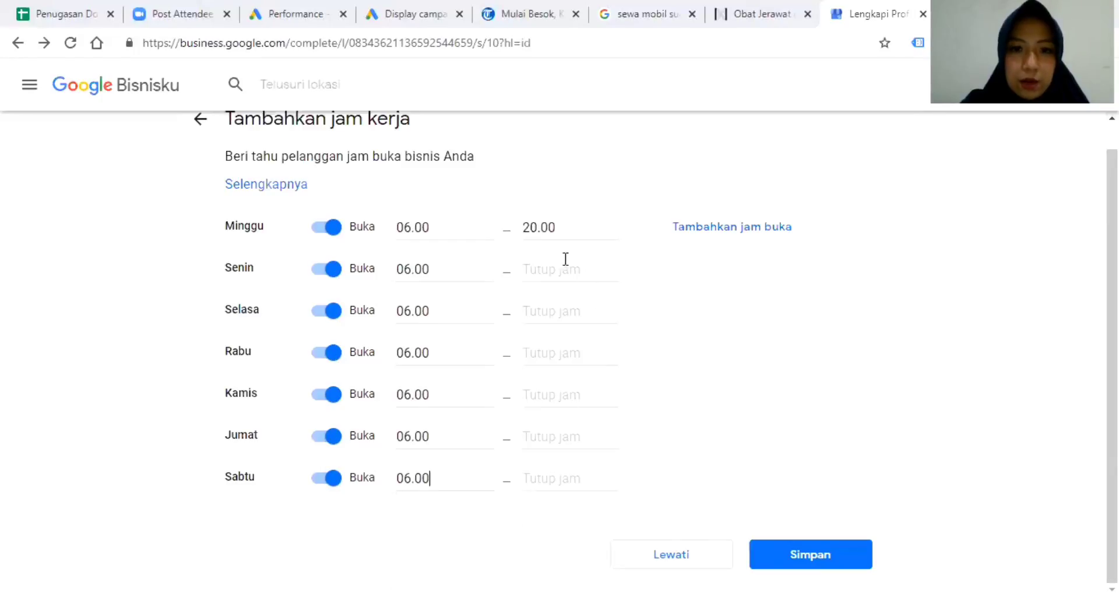
Copy the 20.00 closing time to Senin through Sabtu and save the hours.
double_click(545, 227)
key(ctrl+c)
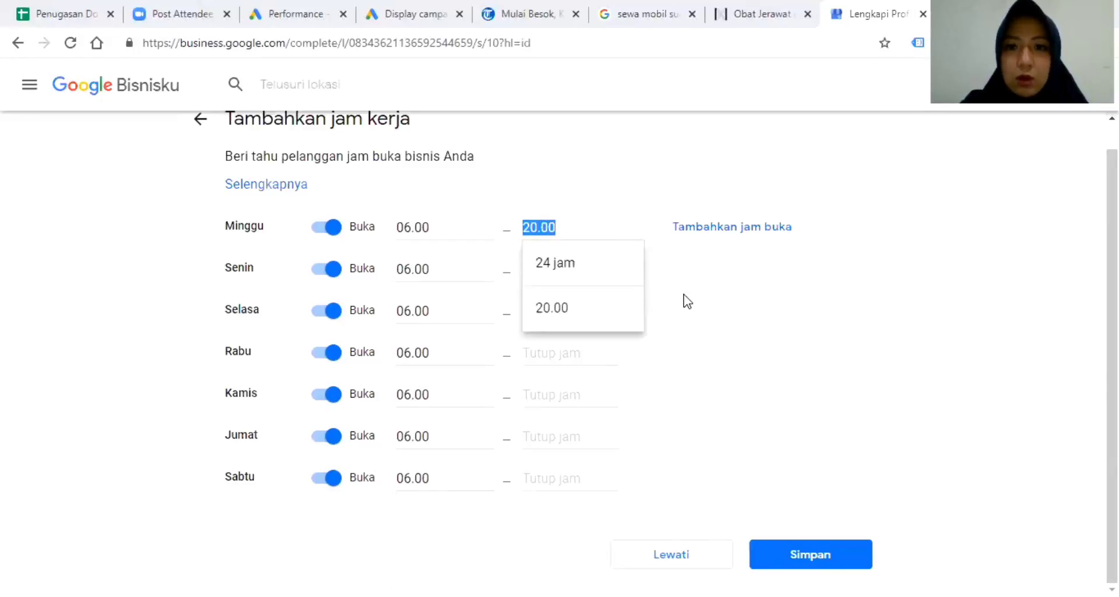
click(684, 299)
click(535, 271)
key(ctrl+v)
click(577, 358)
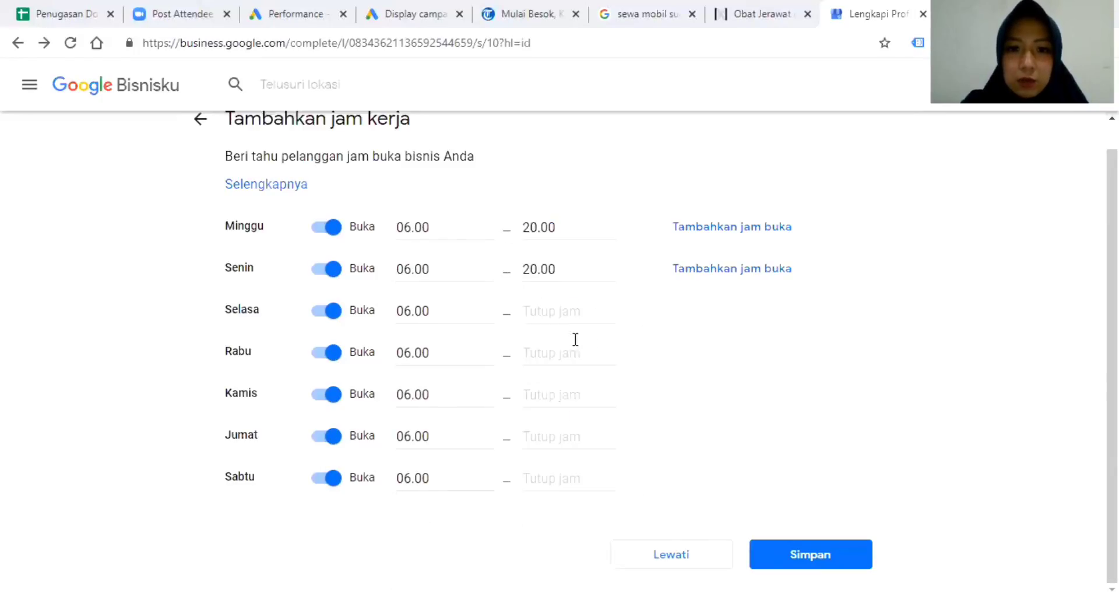
click(563, 319)
key(ctrl+v)
click(565, 398)
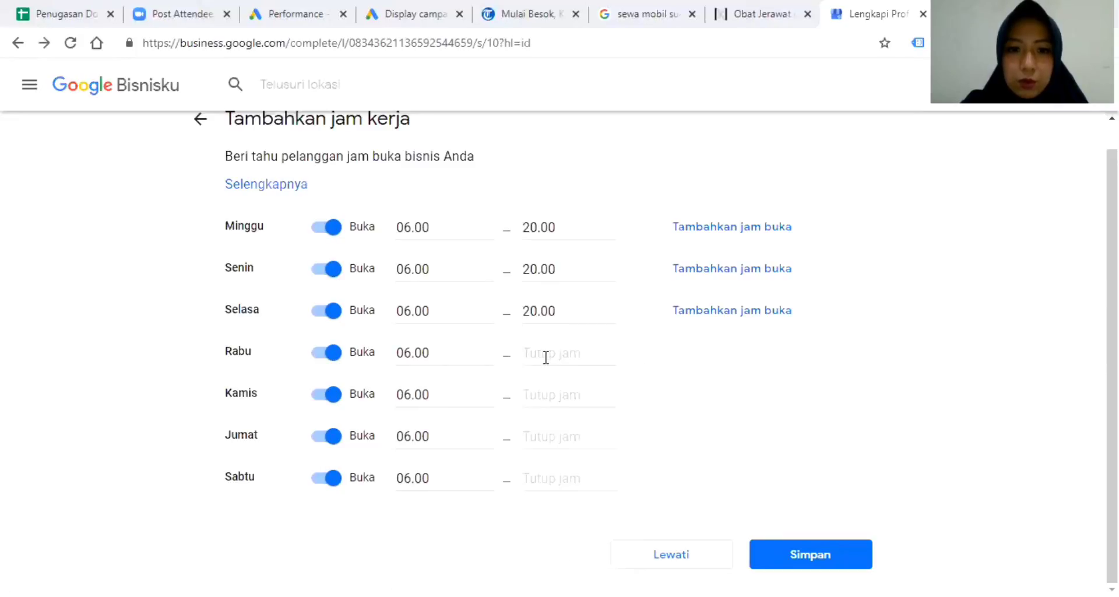
click(546, 356)
key(ctrl+v)
click(578, 432)
click(562, 395)
key(ctrl+v)
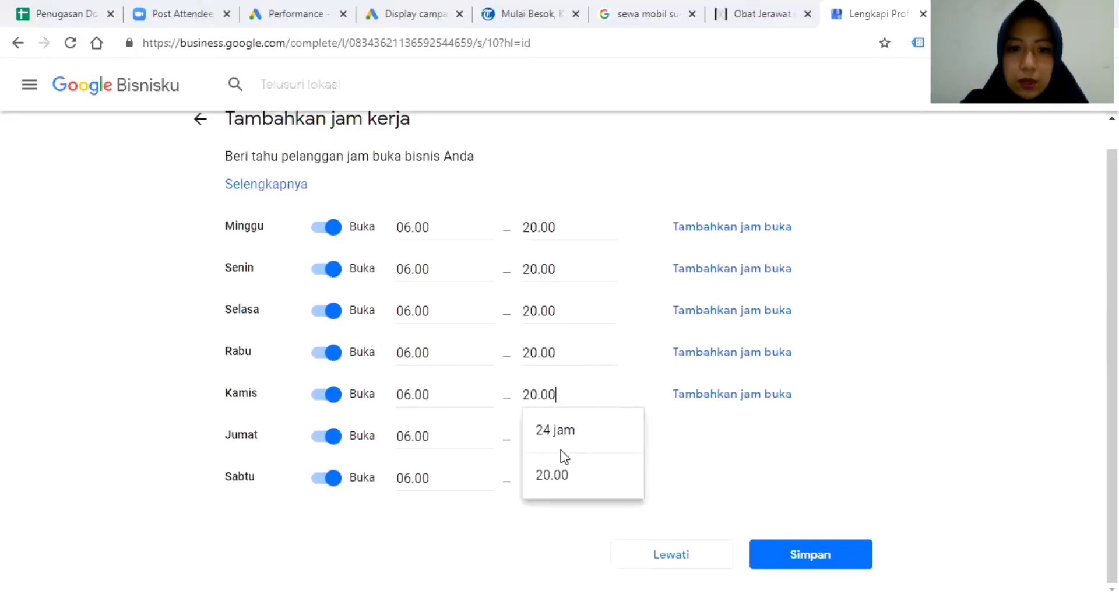
click(564, 480)
click(550, 436)
key(ctrl+v)
click(562, 501)
click(553, 477)
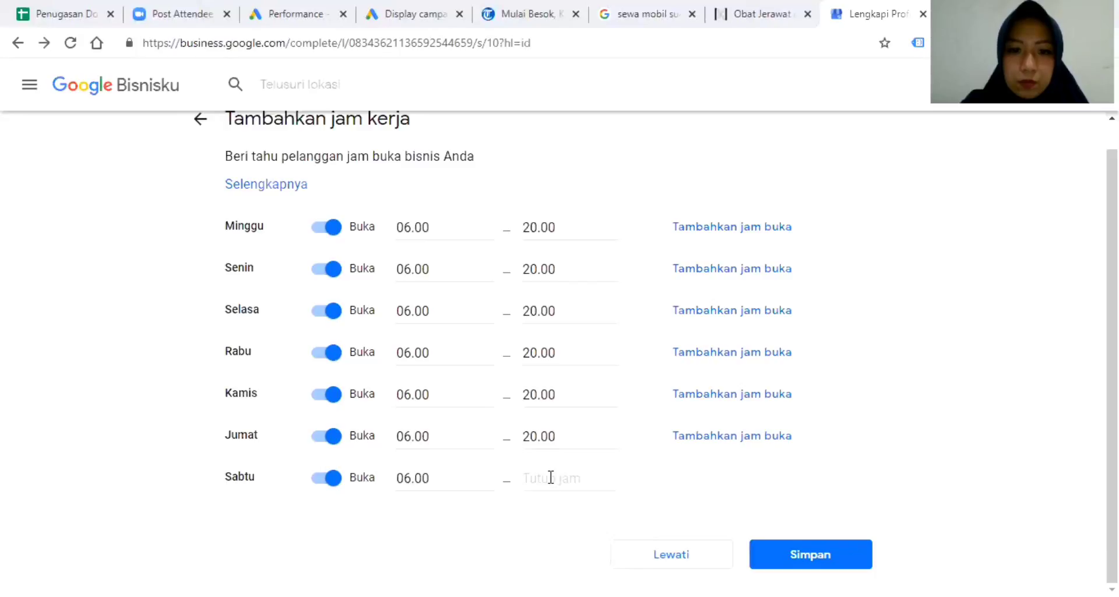
key(ctrl+v)
click(572, 493)
click(810, 553)
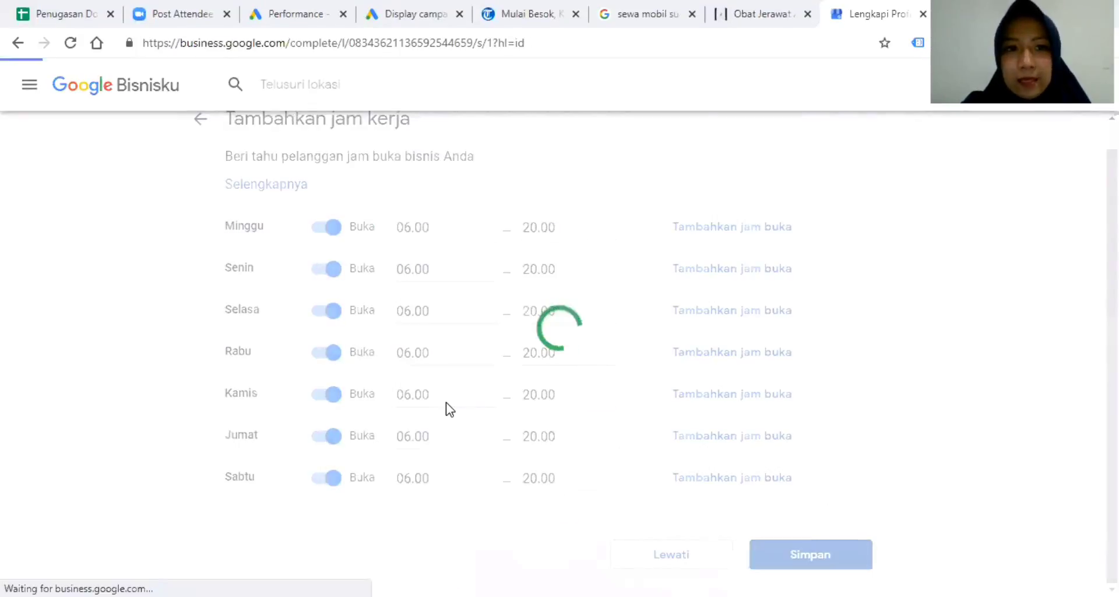
Leave the business description empty and skip adding photos, both via Lewati.
click(468, 299)
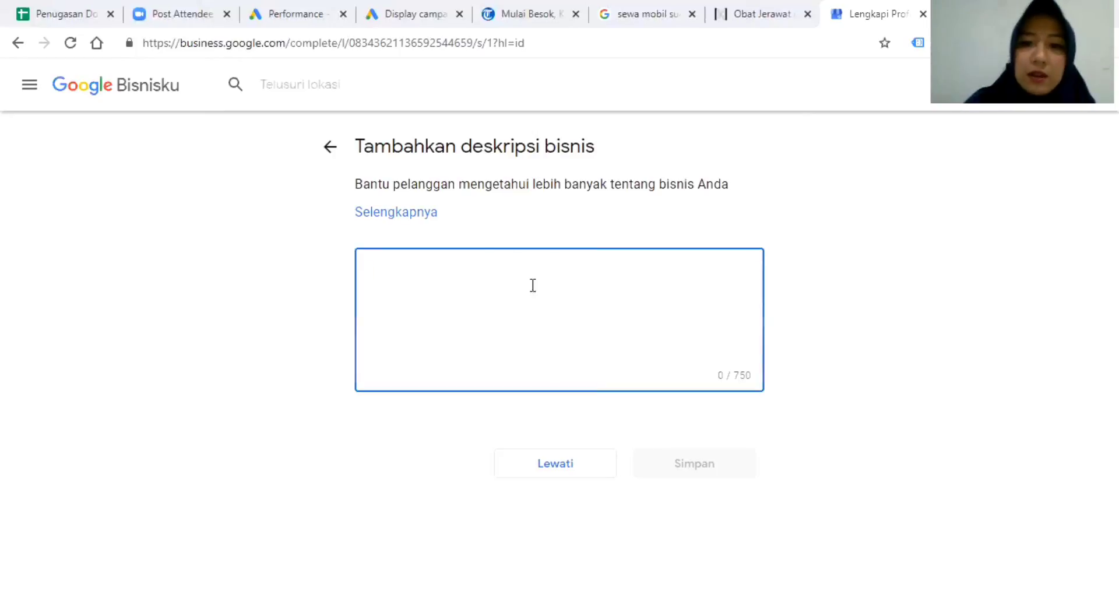
click(576, 462)
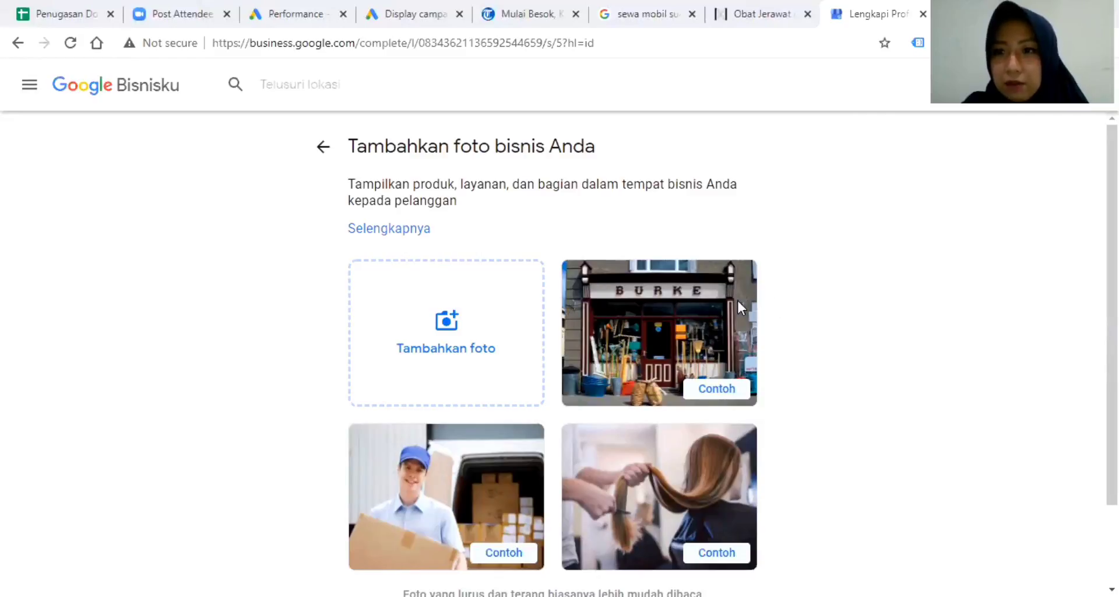
scroll(654, 334, down, 2)
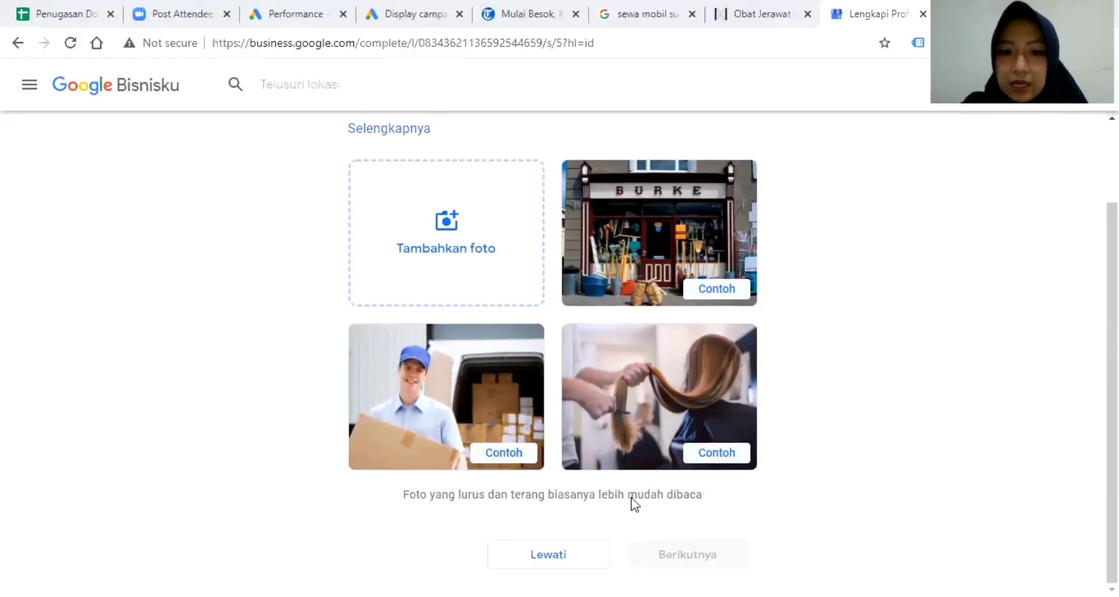
click(567, 557)
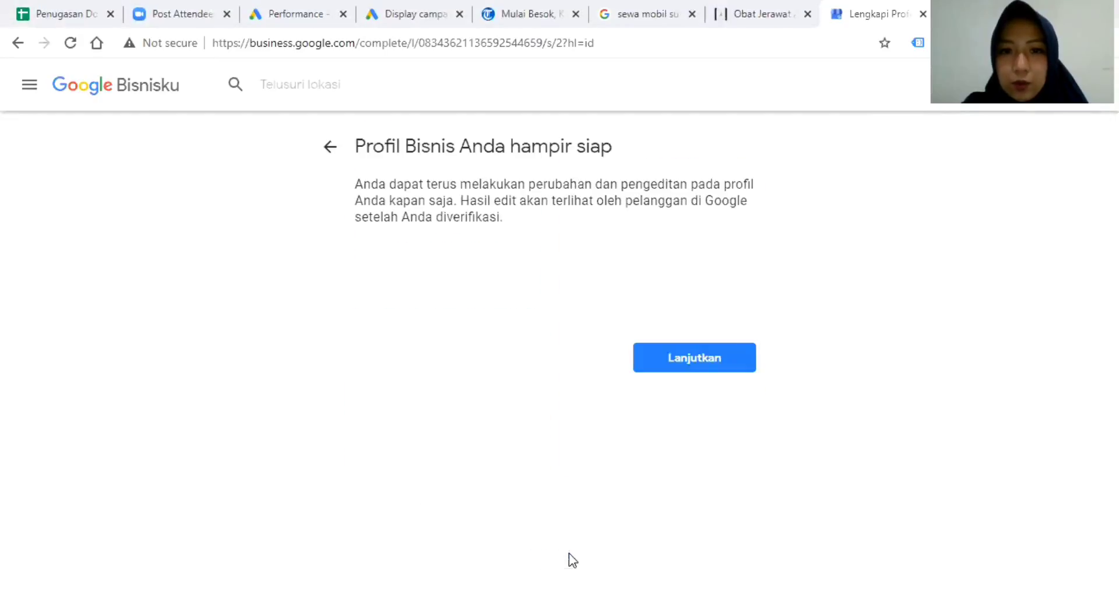
Continue to the dashboard and view the listing's Info page.
click(711, 368)
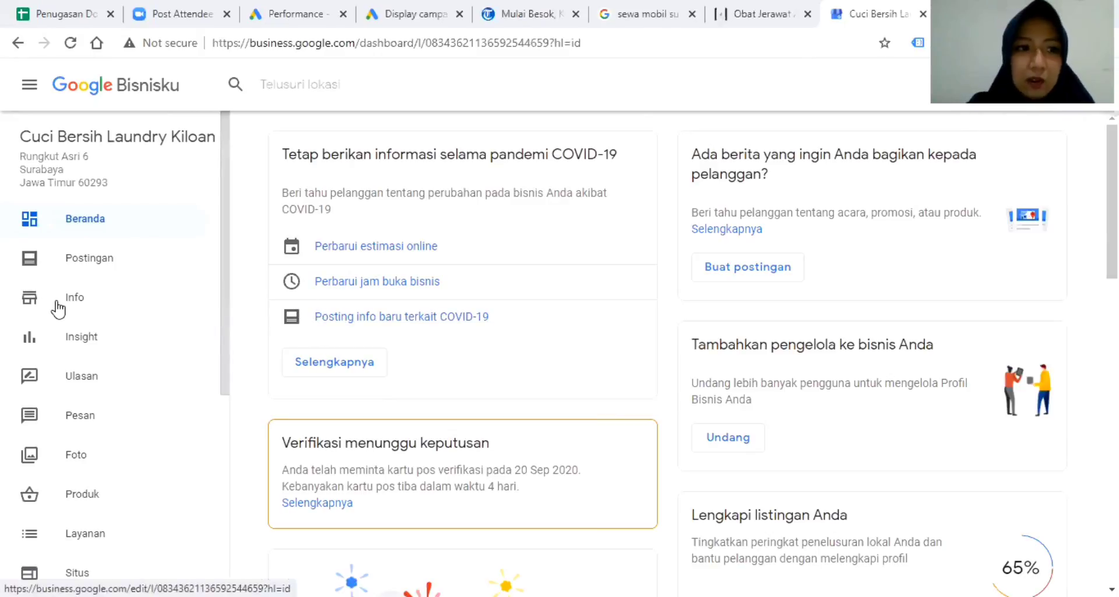
click(63, 309)
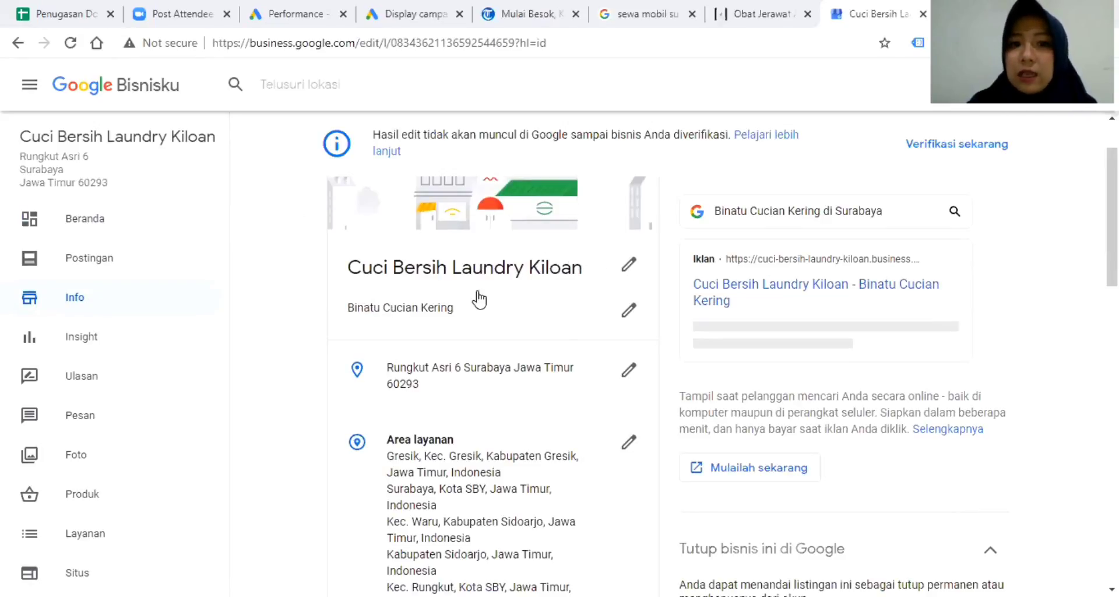
Add Jasa Cuci Jok Mobil as an additional category.
click(628, 310)
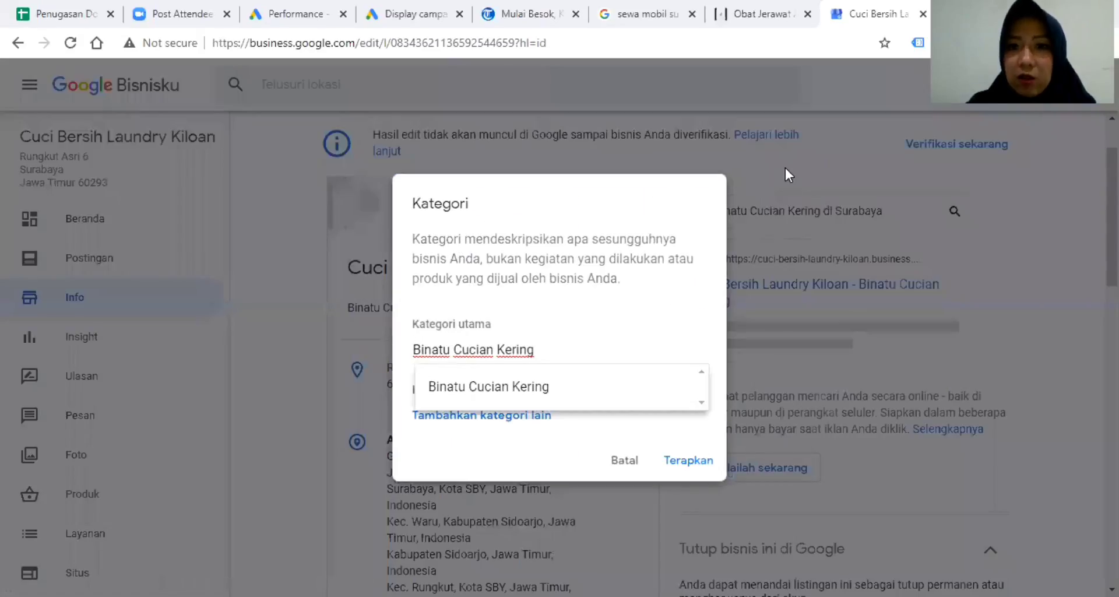
click(622, 458)
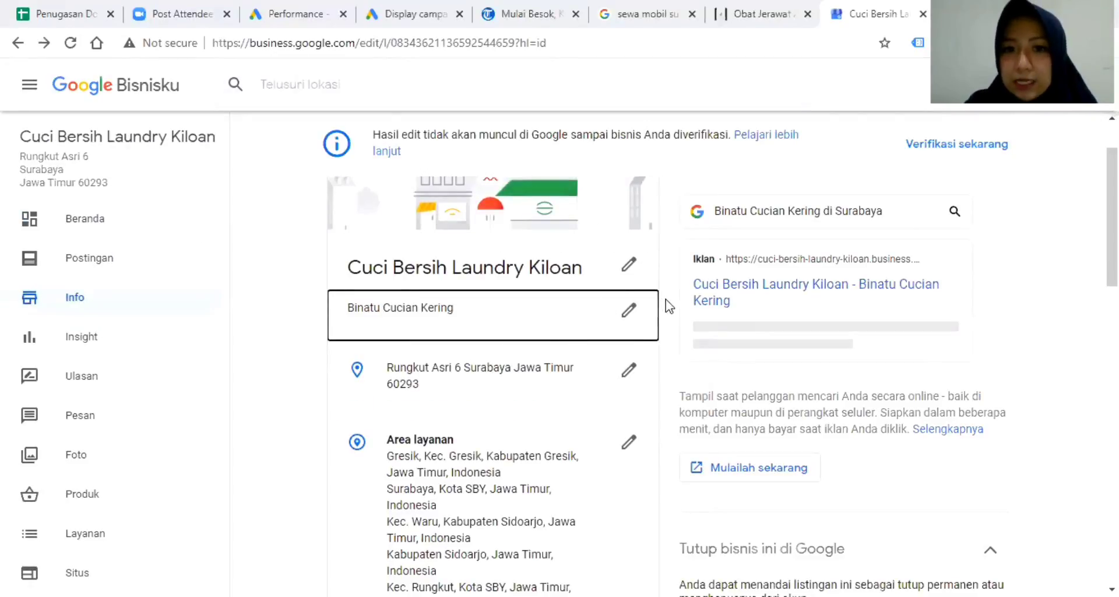
click(629, 309)
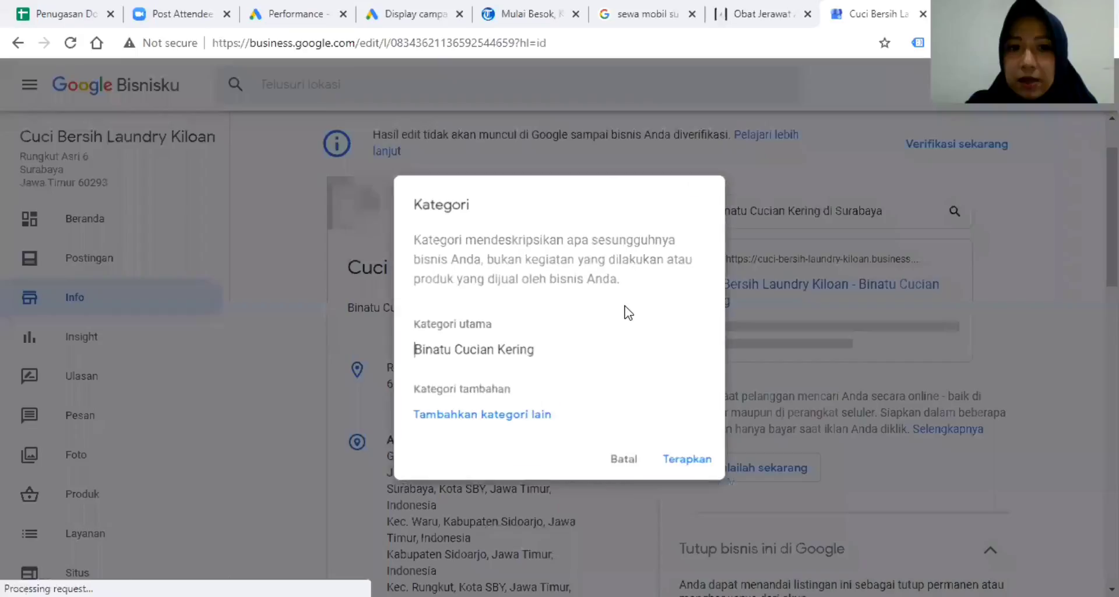
click(452, 418)
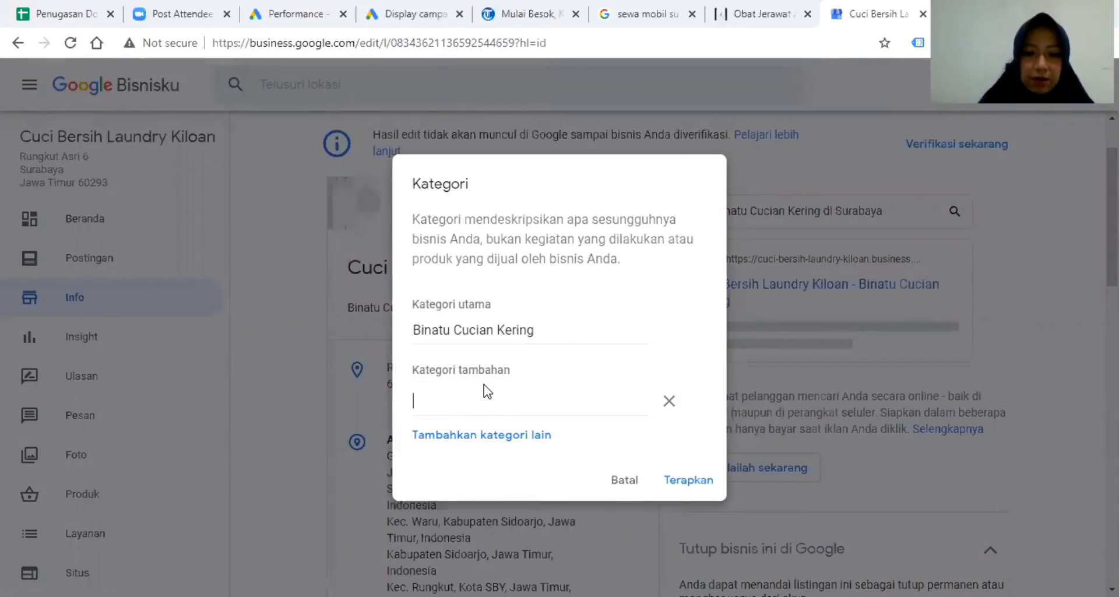
text(cuci)
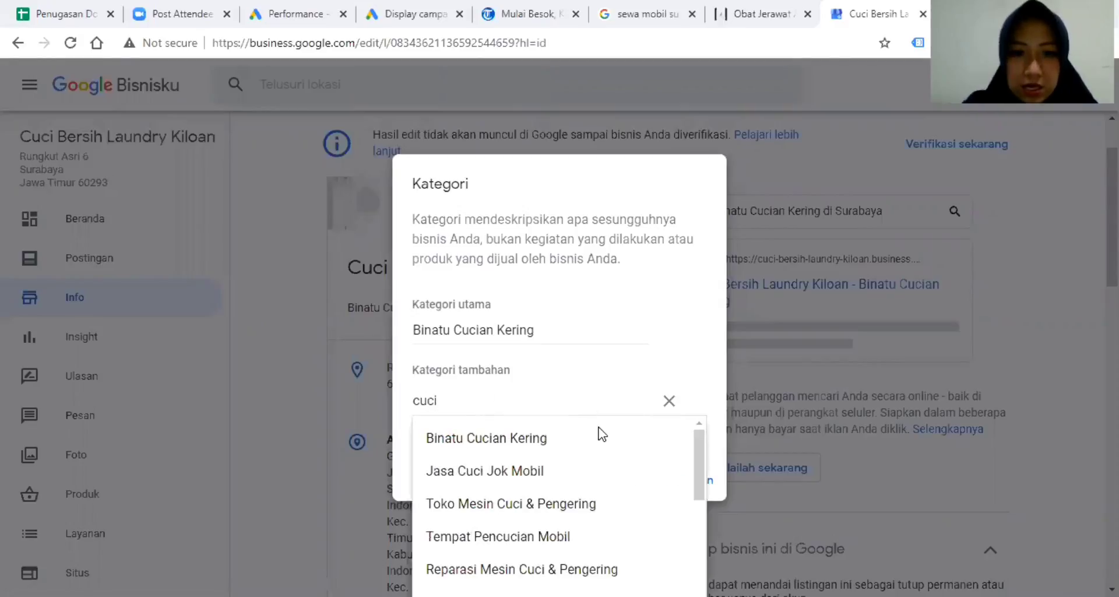
key(Down)
key(Down)
key(Return)
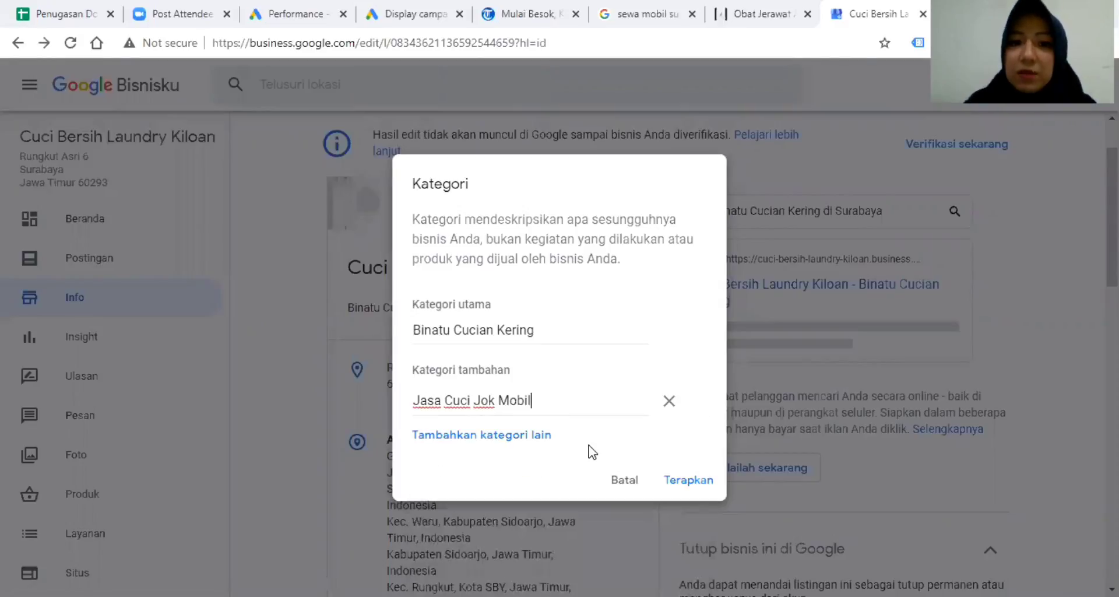
Add Binatu as a second additional category by searching 'baju'.
click(496, 435)
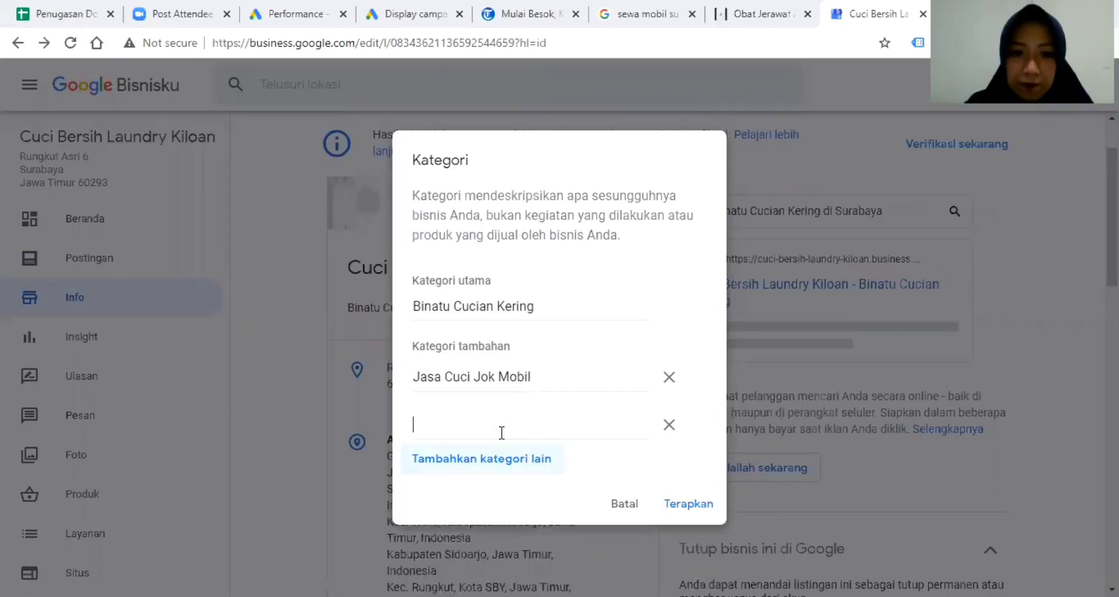
text(cuci)
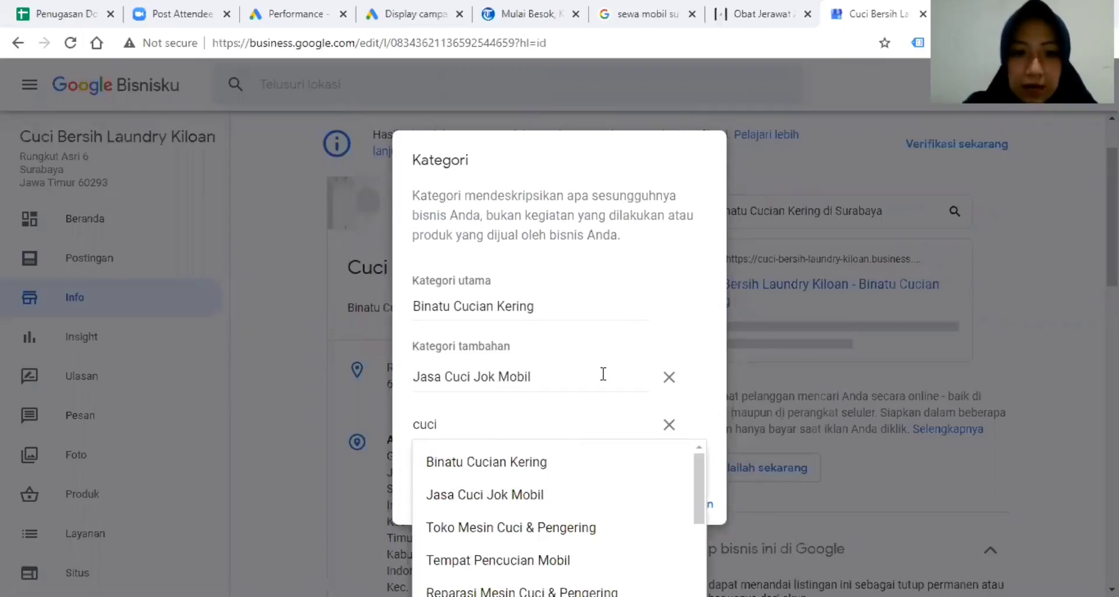
scroll(636, 536, down, 3)
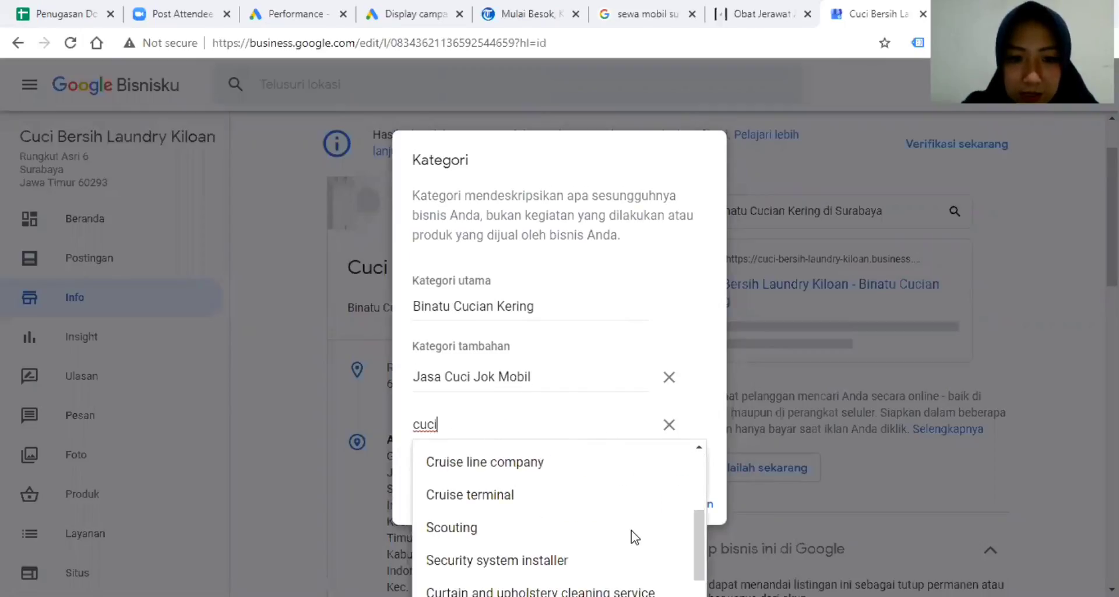
scroll(635, 537, down, 2)
scroll(636, 536, up, 4)
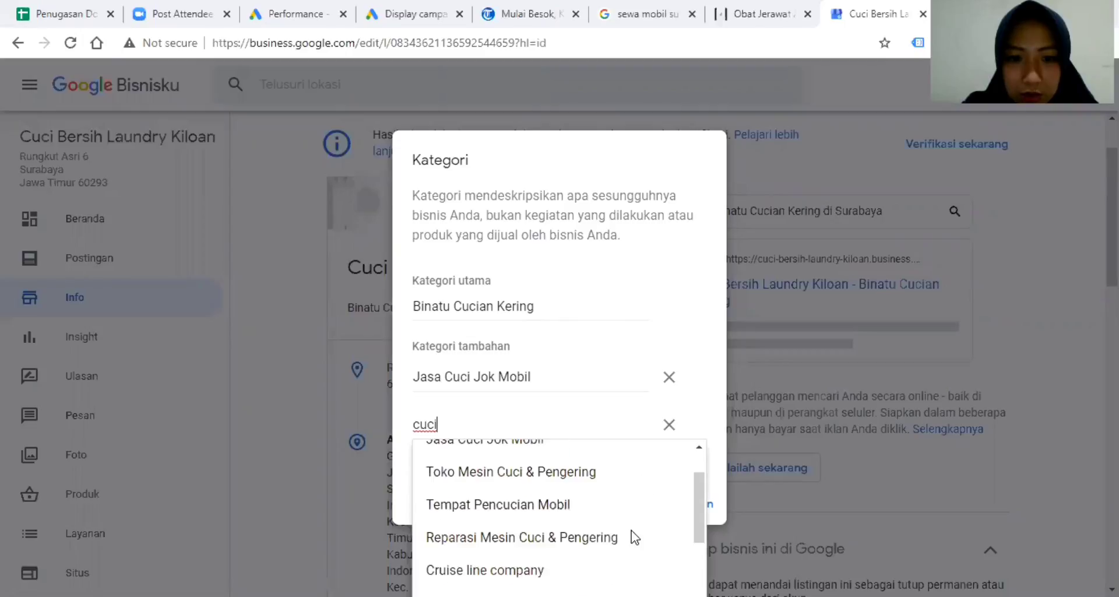
scroll(635, 536, up, 2)
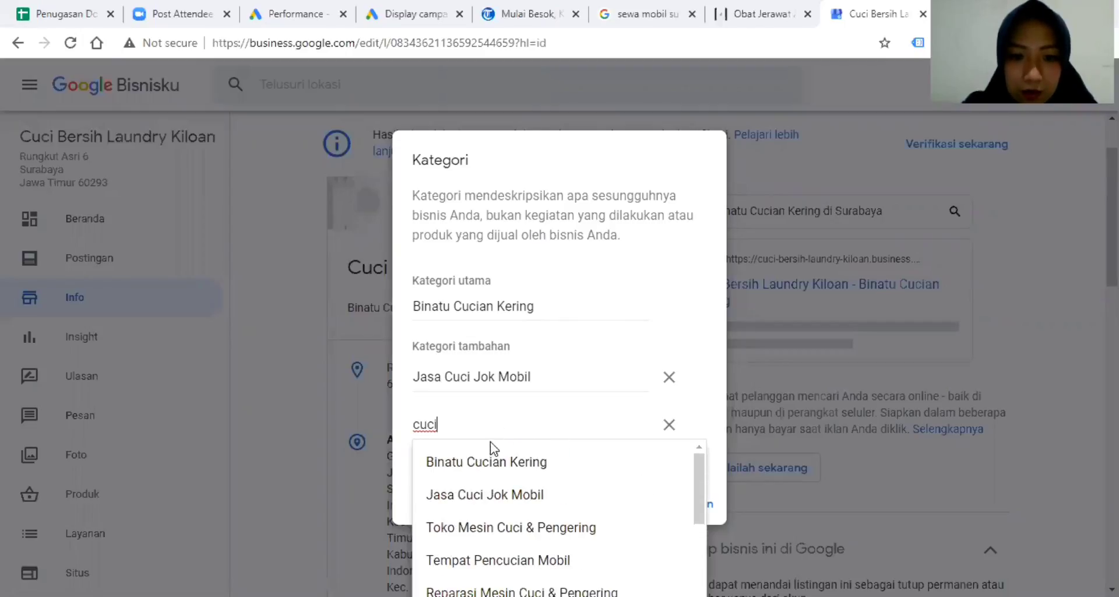
drag(497, 423, 383, 431)
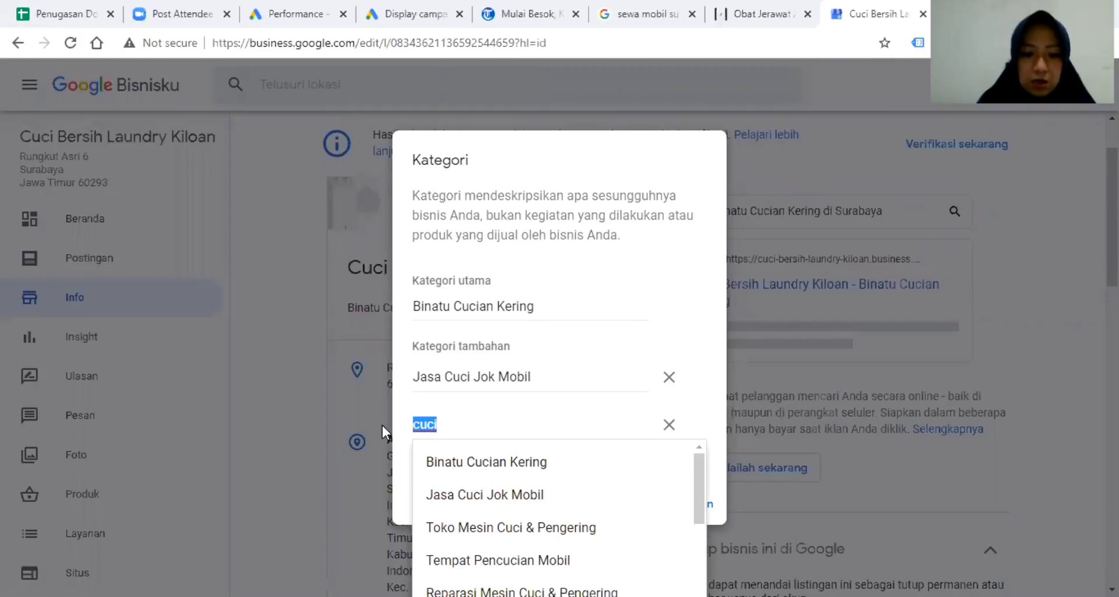
text(baju)
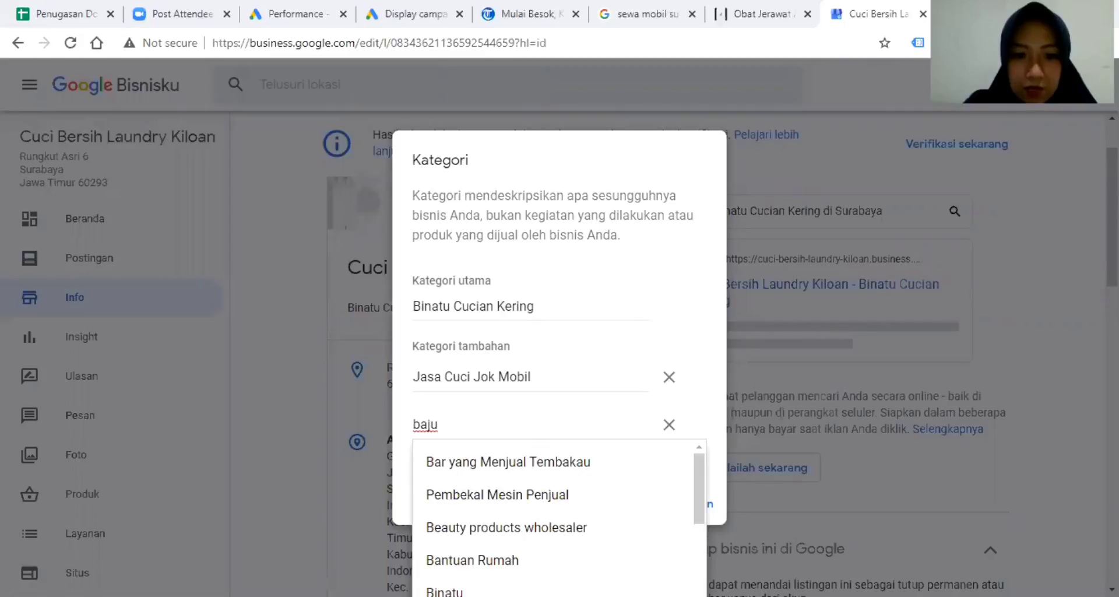
click(504, 590)
Remove the unused extra category row and apply the category changes.
click(519, 456)
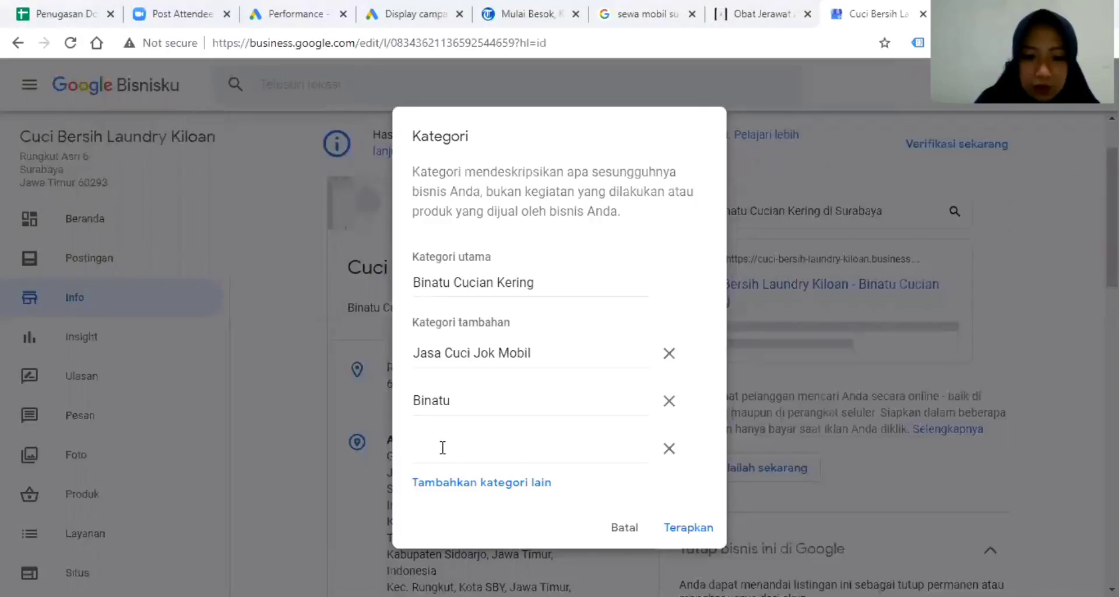
text(laundr)
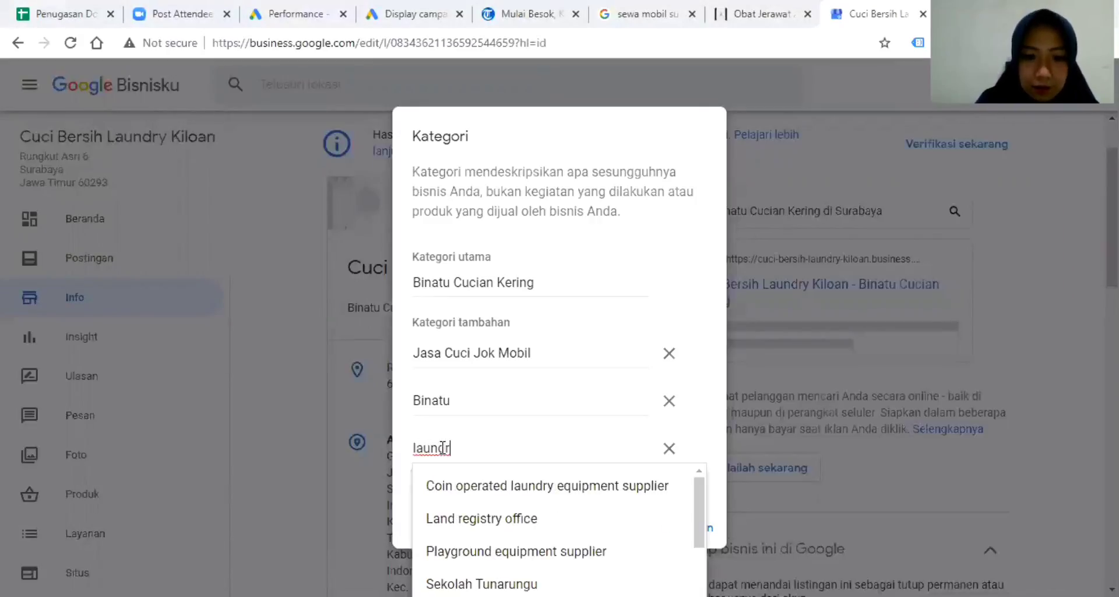
text(y)
scroll(559, 525, down, 5)
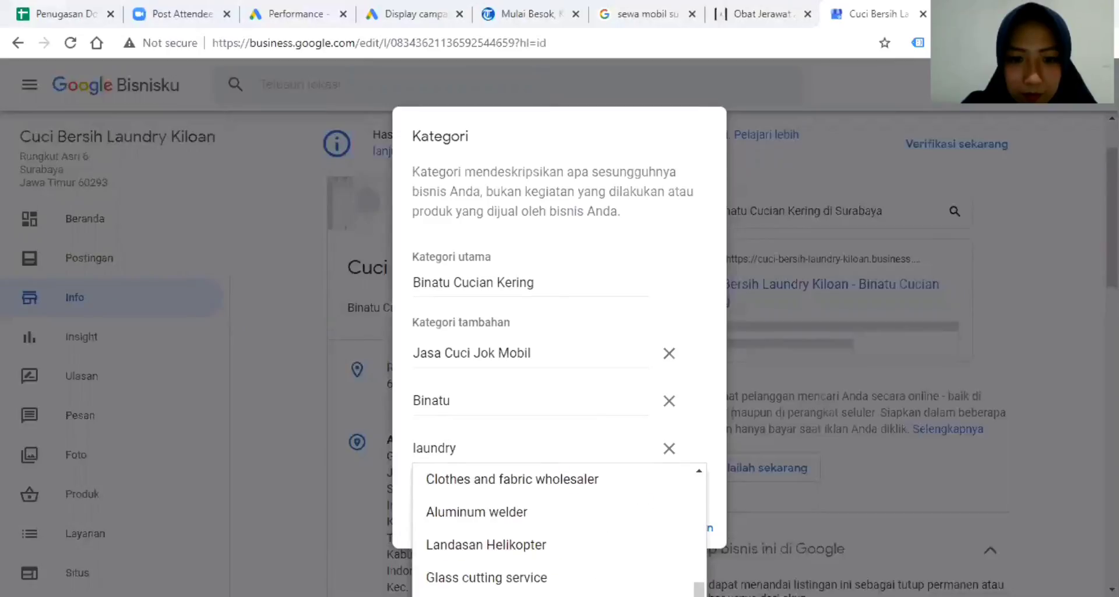
click(667, 449)
click(689, 505)
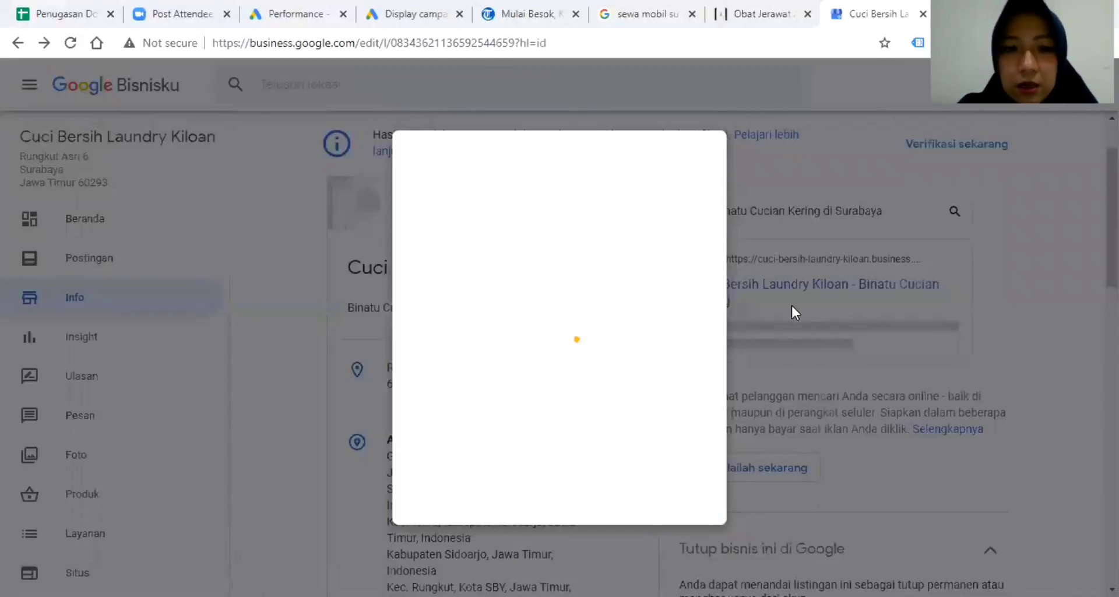
scroll(769, 339, down, 3)
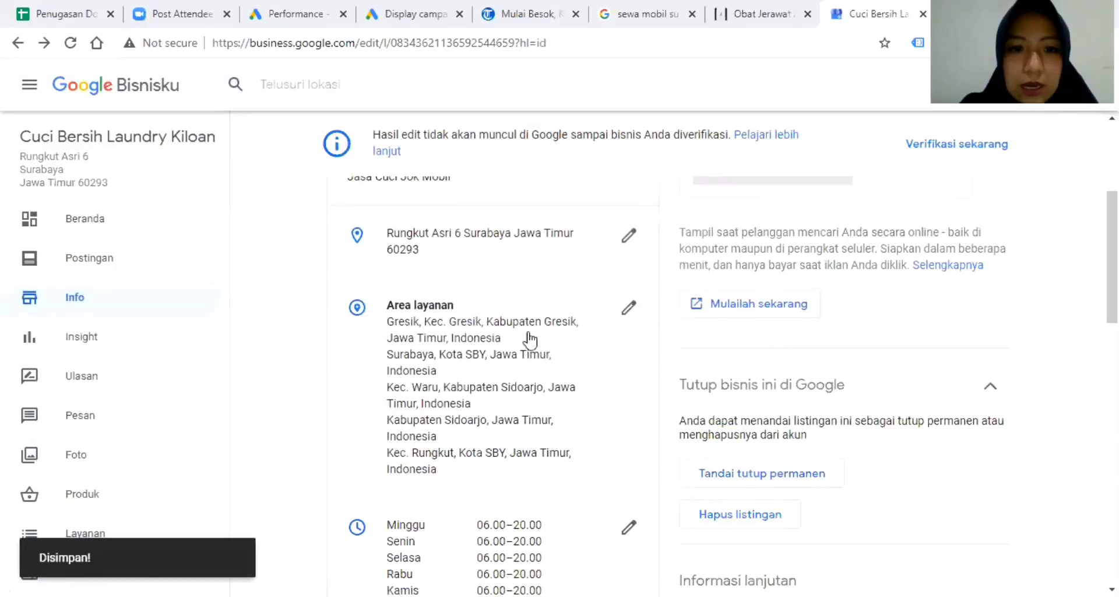
click(631, 309)
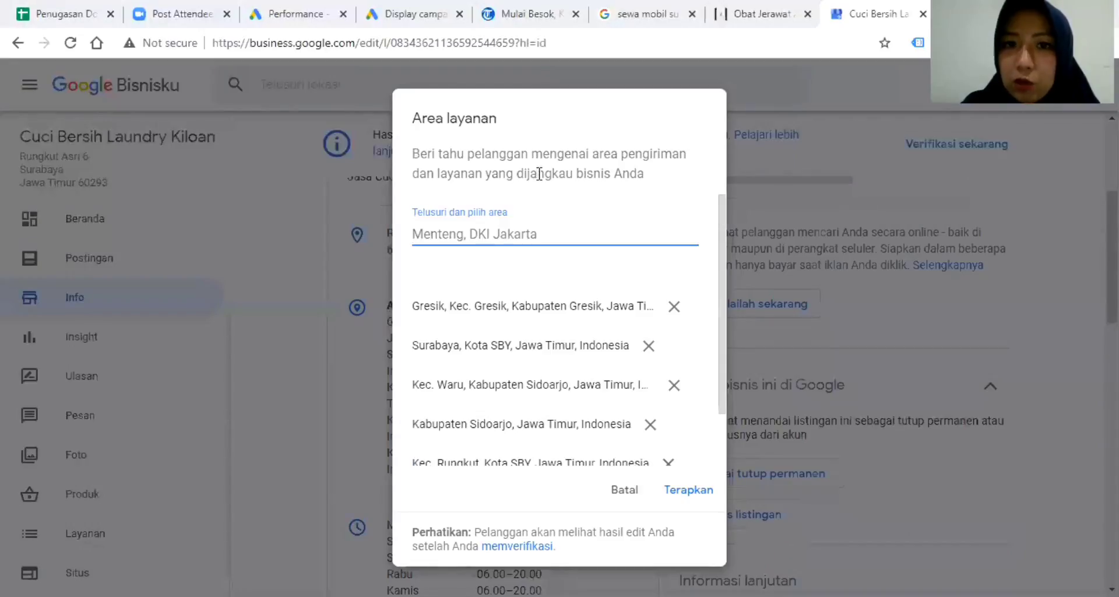
scroll(511, 381, down, 2)
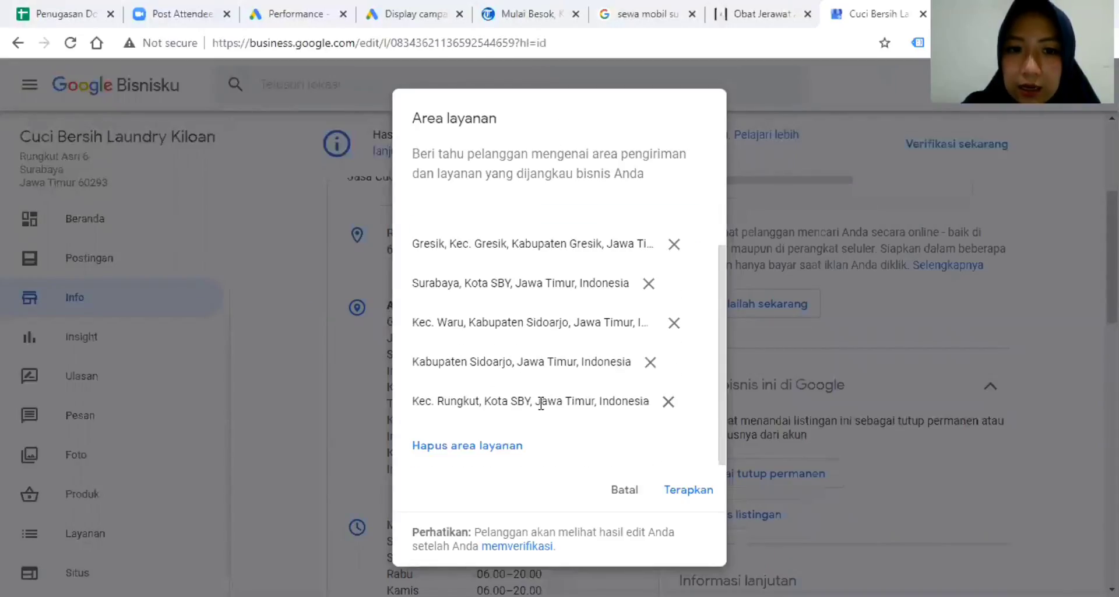
scroll(539, 402, up, 2)
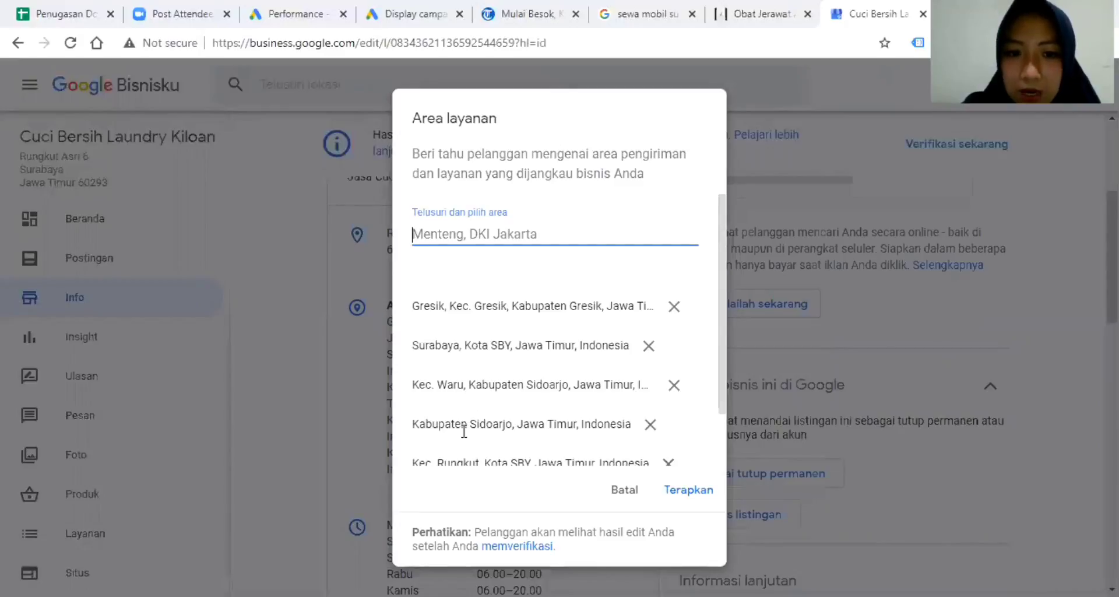
scroll(465, 431, down, 2)
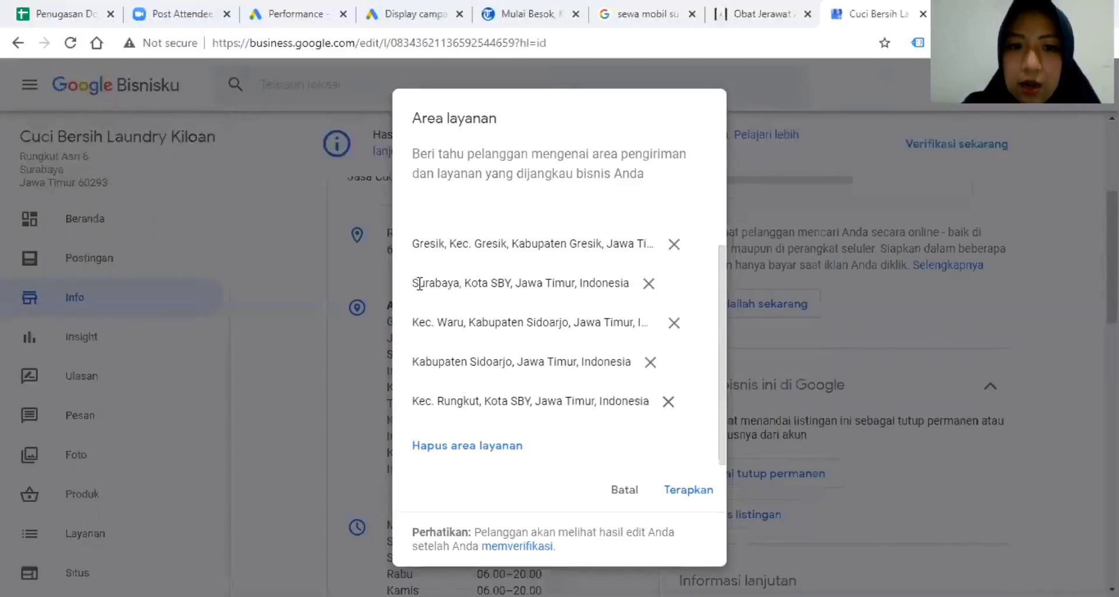
click(626, 493)
scroll(535, 443, down, 3)
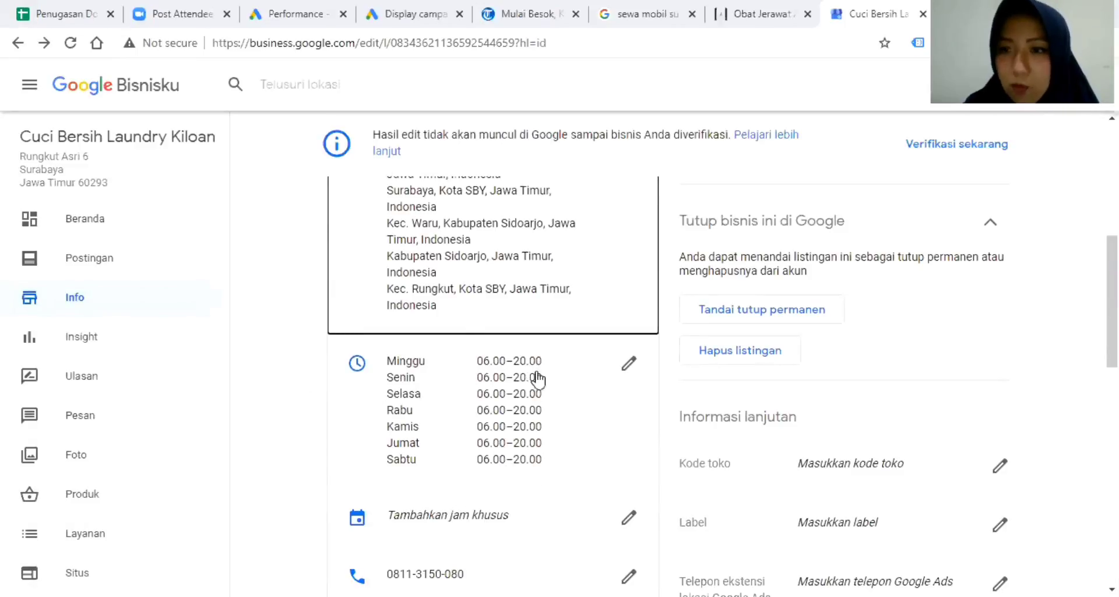
Copy the cuci-bersih-laundry-kiloan.business.site address and load it in a new tab.
scroll(554, 408, down, 3)
scroll(507, 368, down, 1)
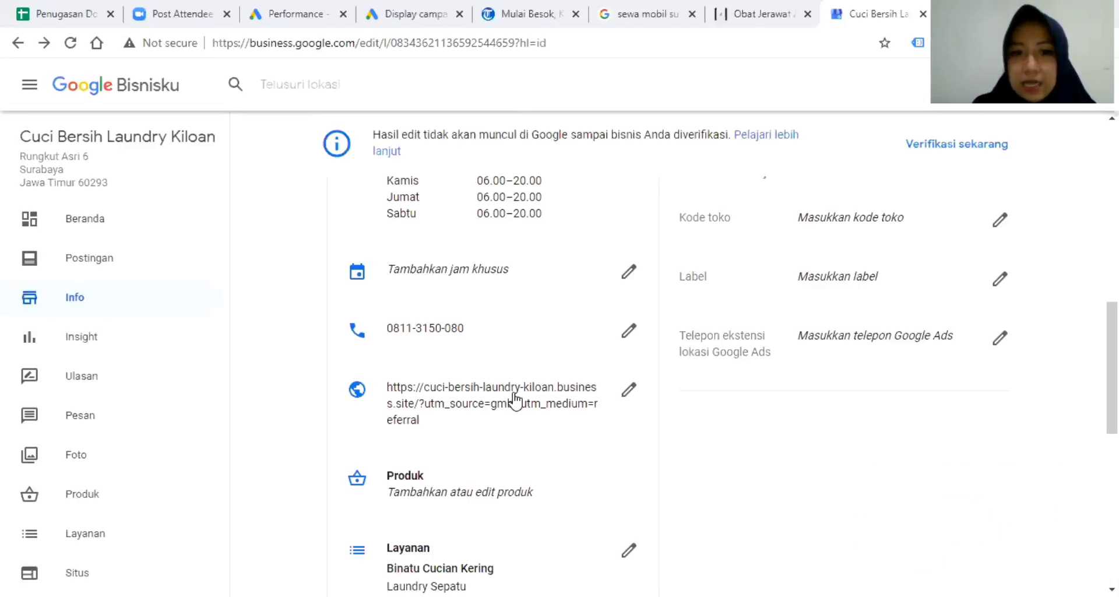
click(551, 401)
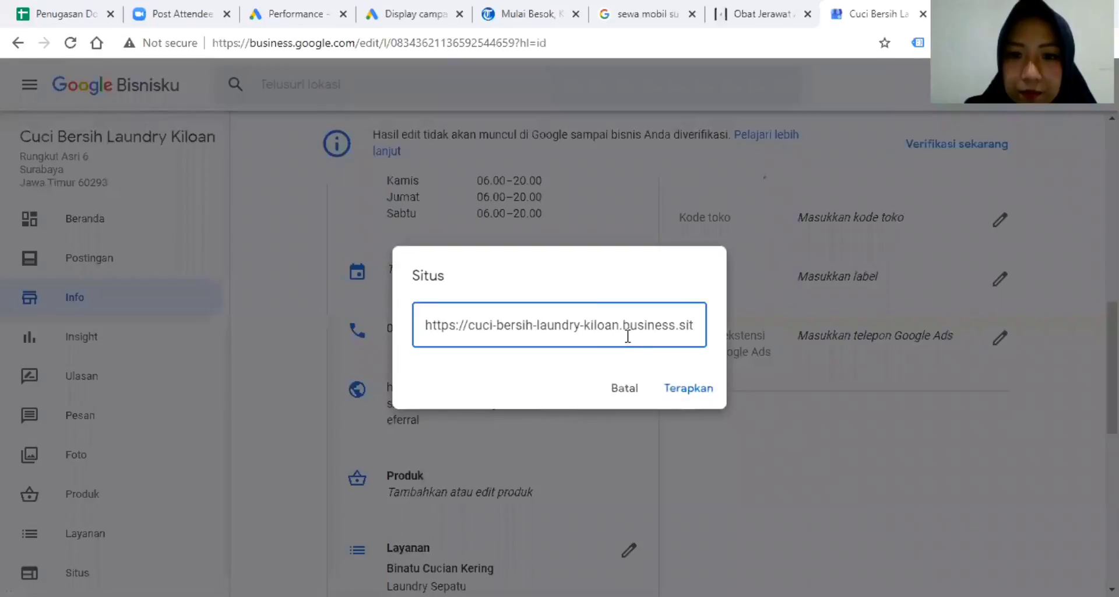
triple_click(620, 317)
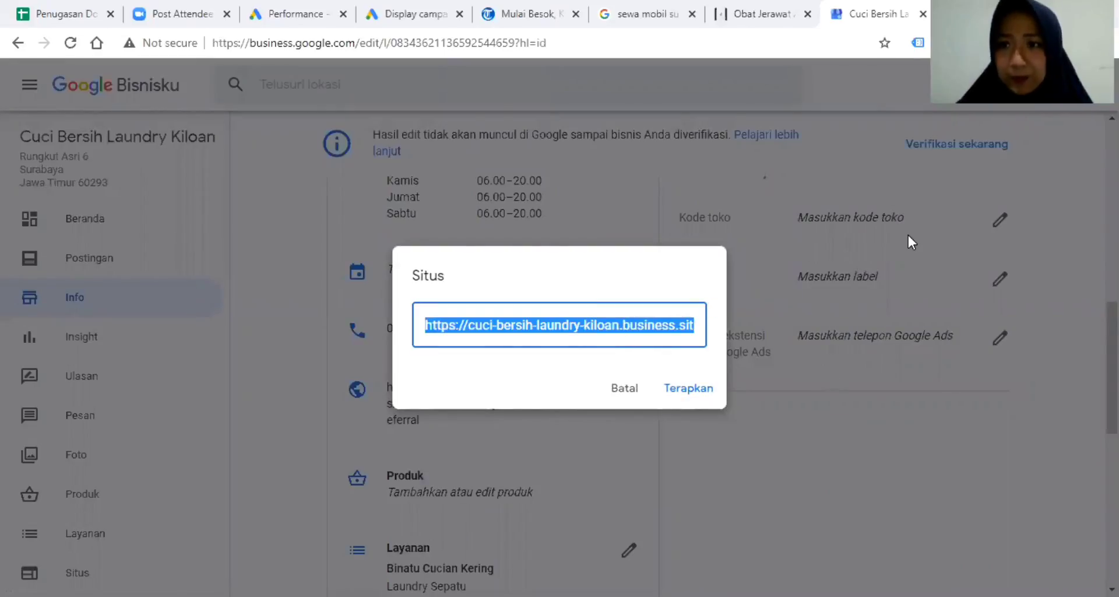
key(ctrl+t)
text(https://cuci-bersih-laundry-kiloan.business.site/?utm_source=gmb&utm_medium=referral)
key(Return)
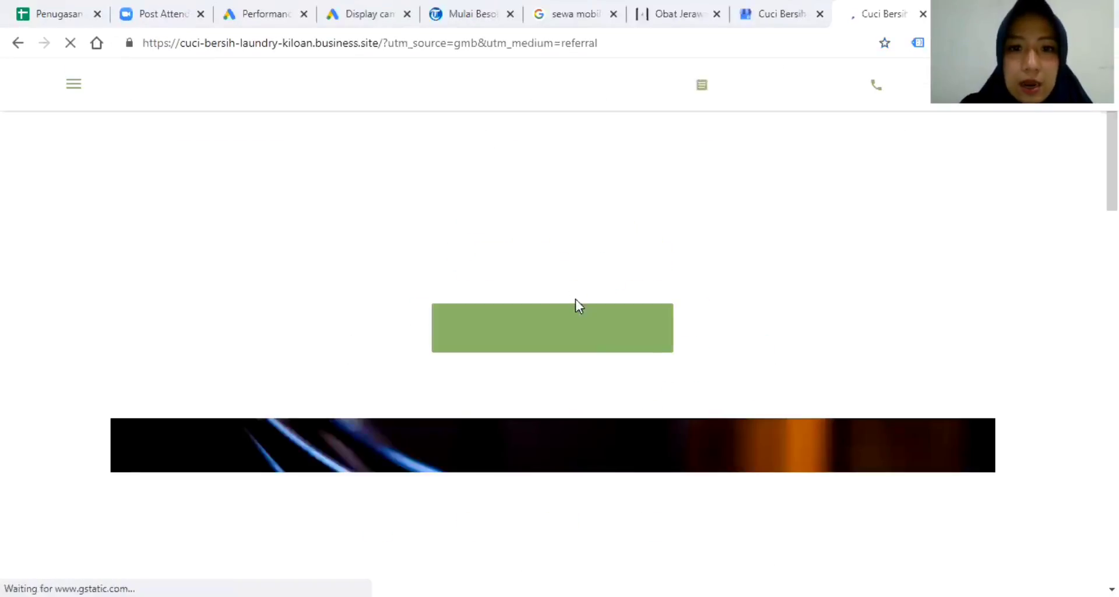
Look over the laundry's business.site page, then apply its address as the listing's website.
scroll(708, 317, down, 15)
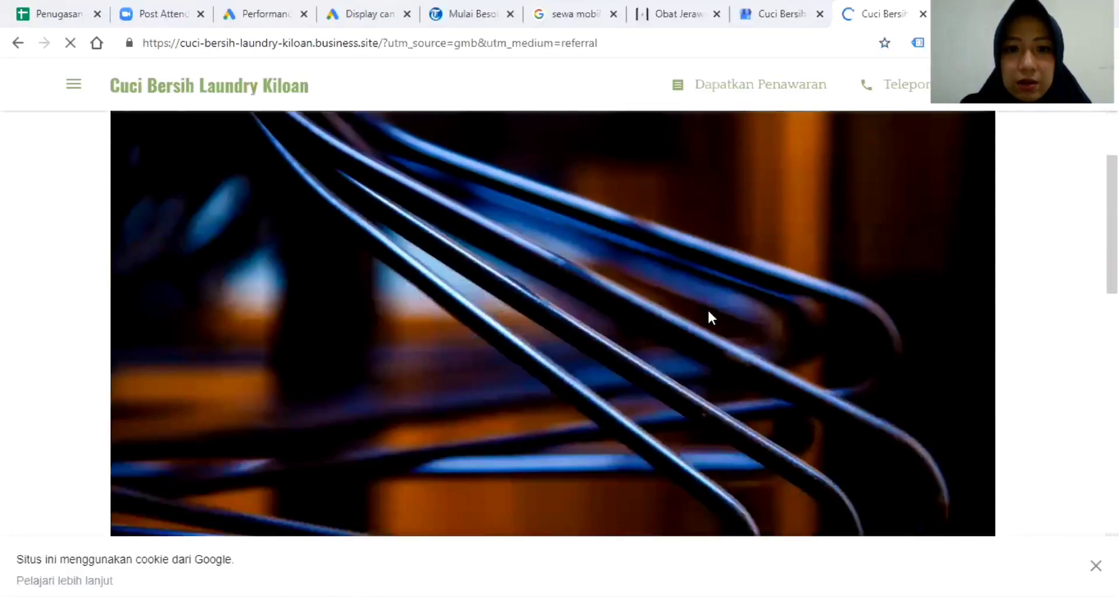
scroll(709, 315, down, 5)
scroll(708, 315, up, 10)
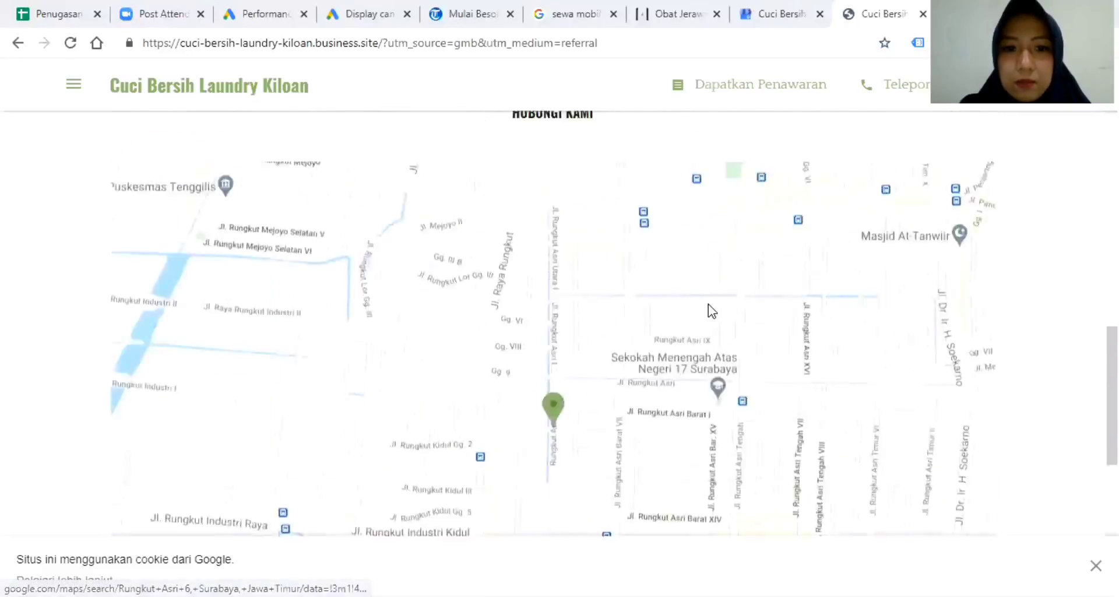
scroll(710, 309, up, 5)
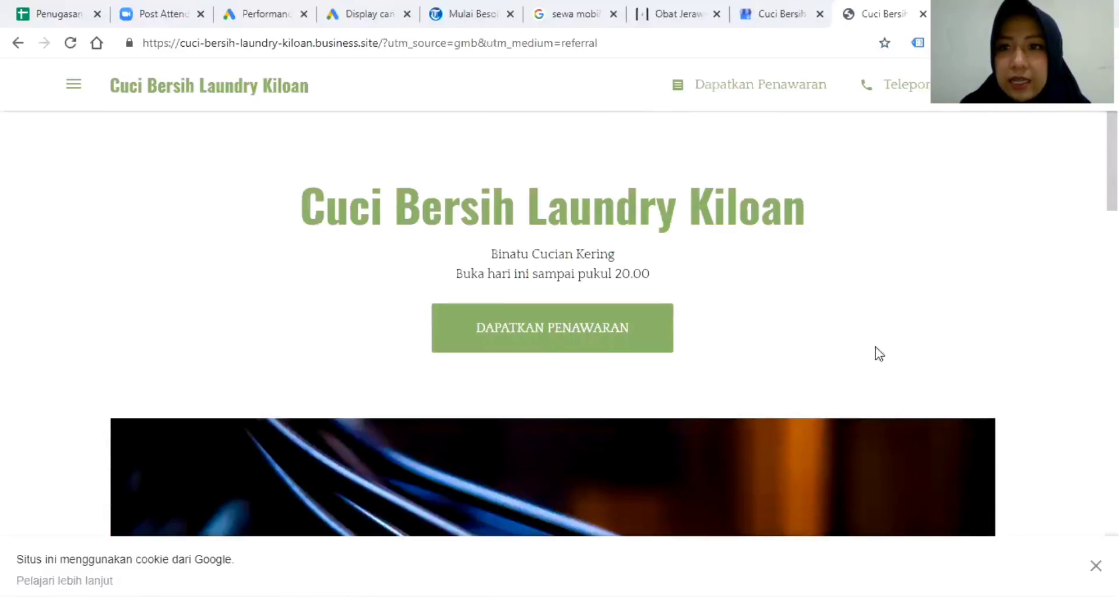
click(773, 16)
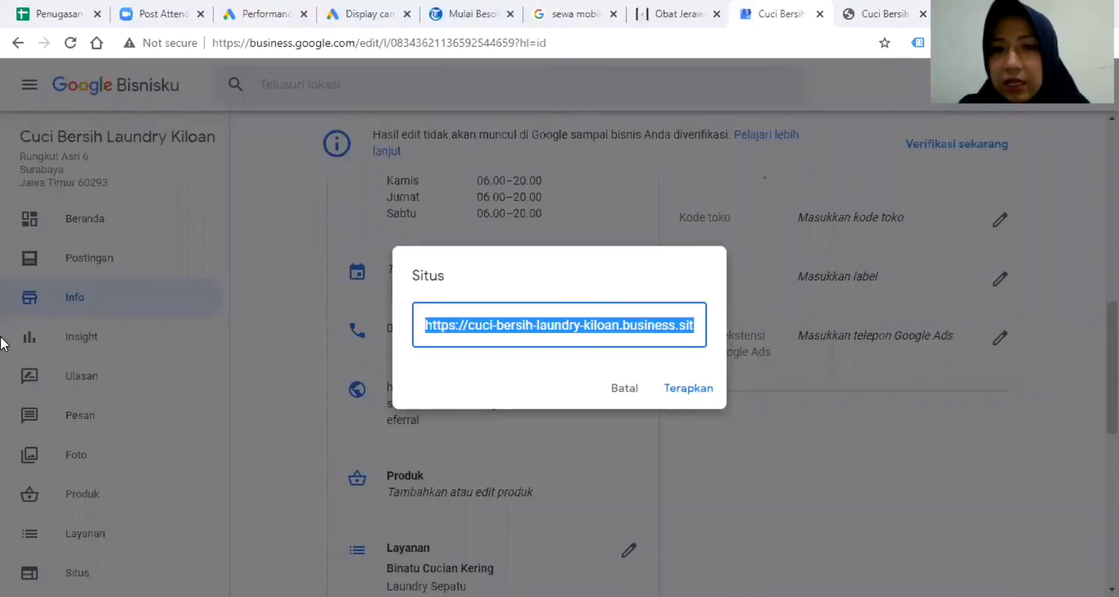
click(688, 390)
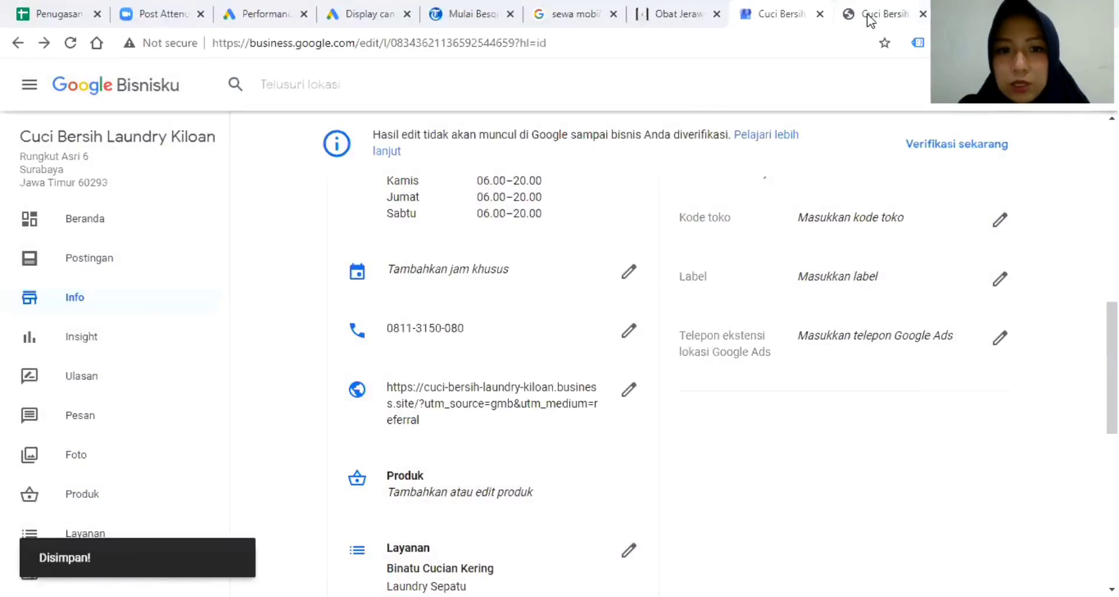
Recheck the laundry website, then return to the listing info showing the new website address.
click(874, 14)
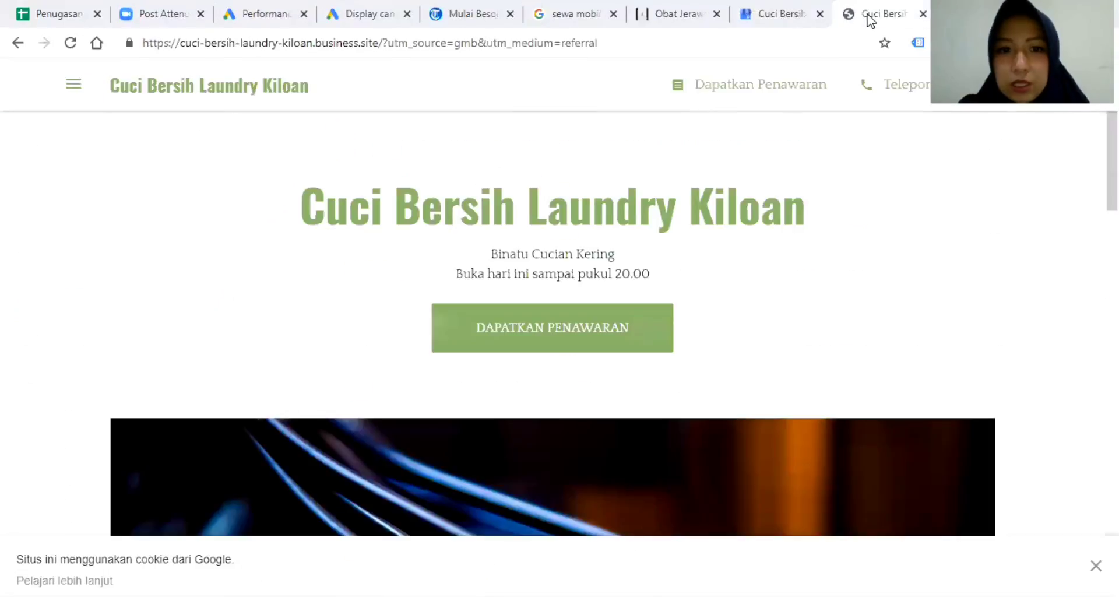
scroll(576, 338, down, 5)
scroll(579, 342, down, 10)
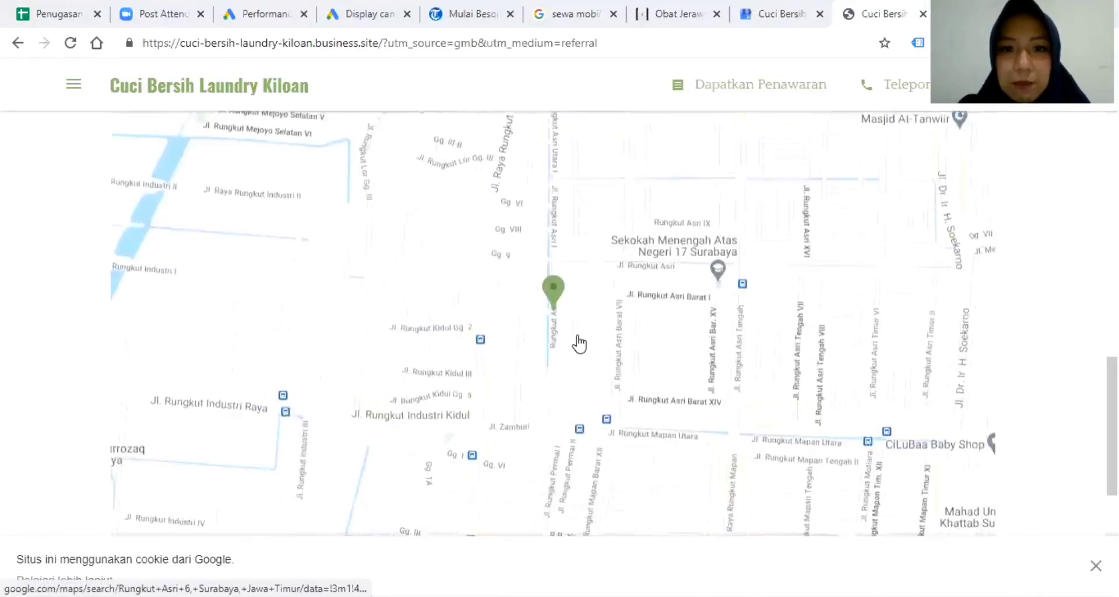
scroll(550, 300, up, 4)
scroll(575, 302, up, 6)
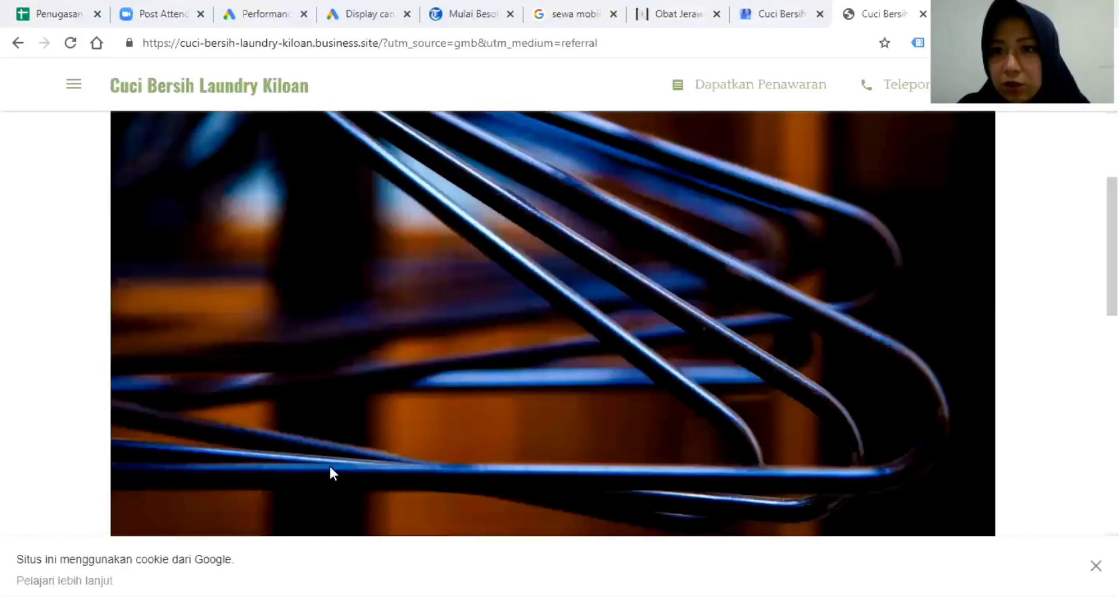
click(773, 14)
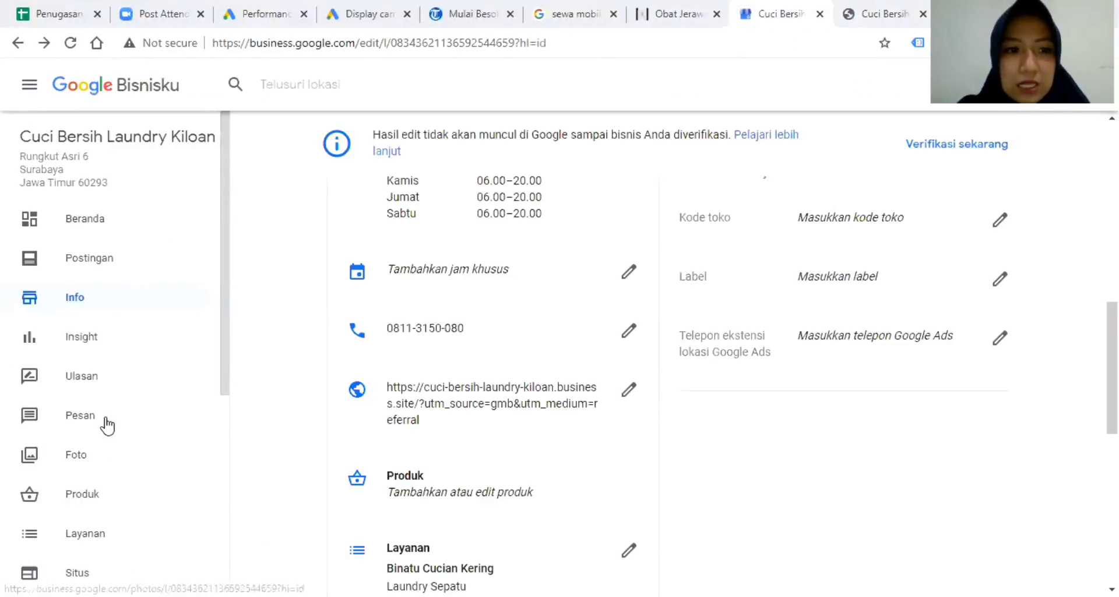
Visit the laundry listing's Insight, Ulasan and Pesan pages, each awaiting verification.
click(94, 338)
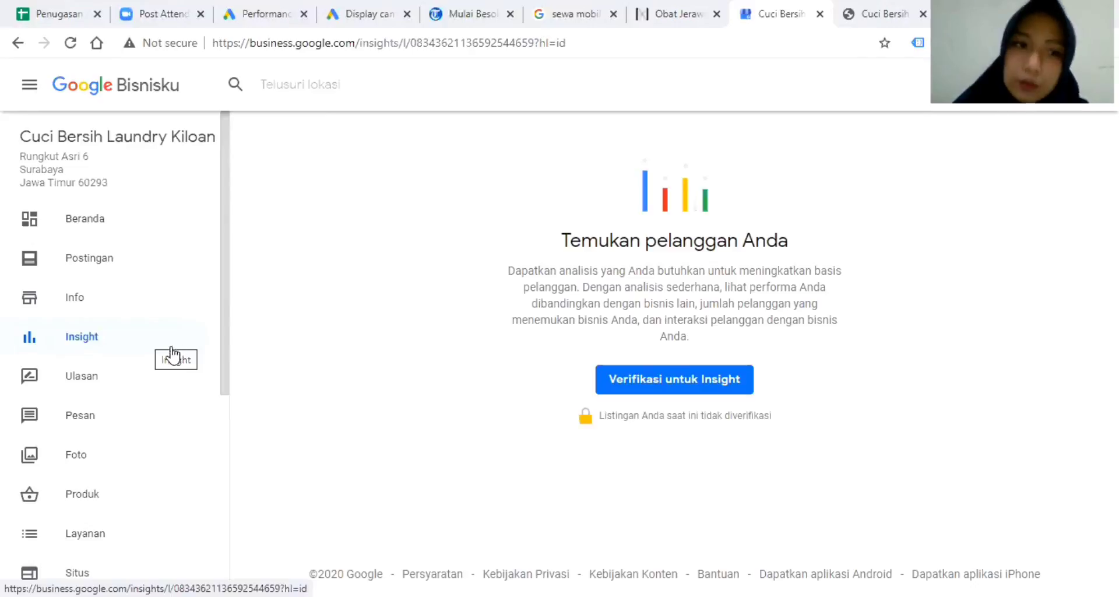
click(87, 388)
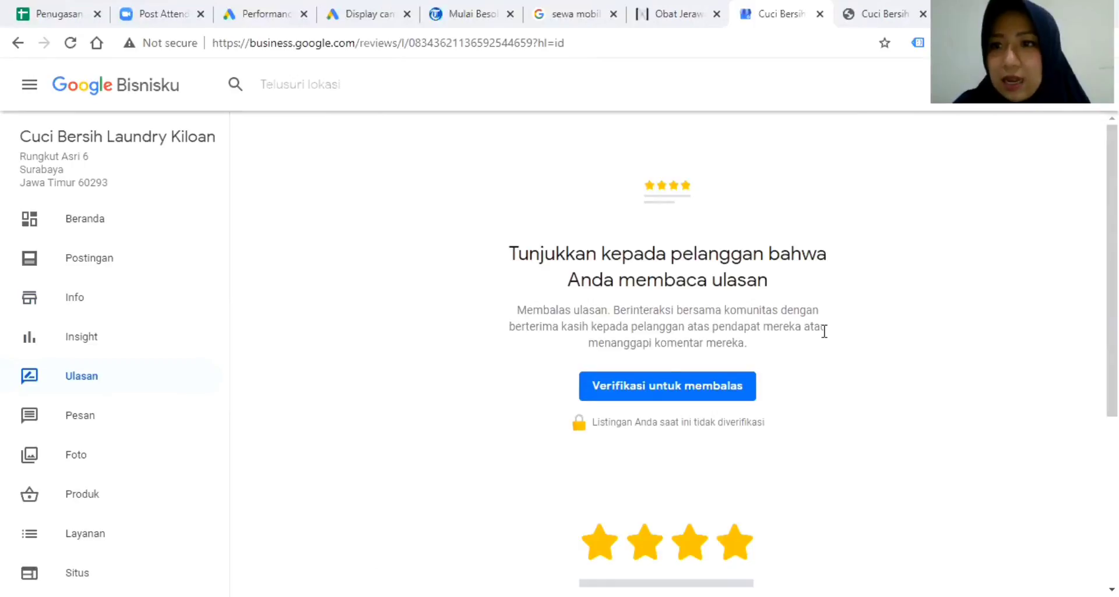
click(90, 423)
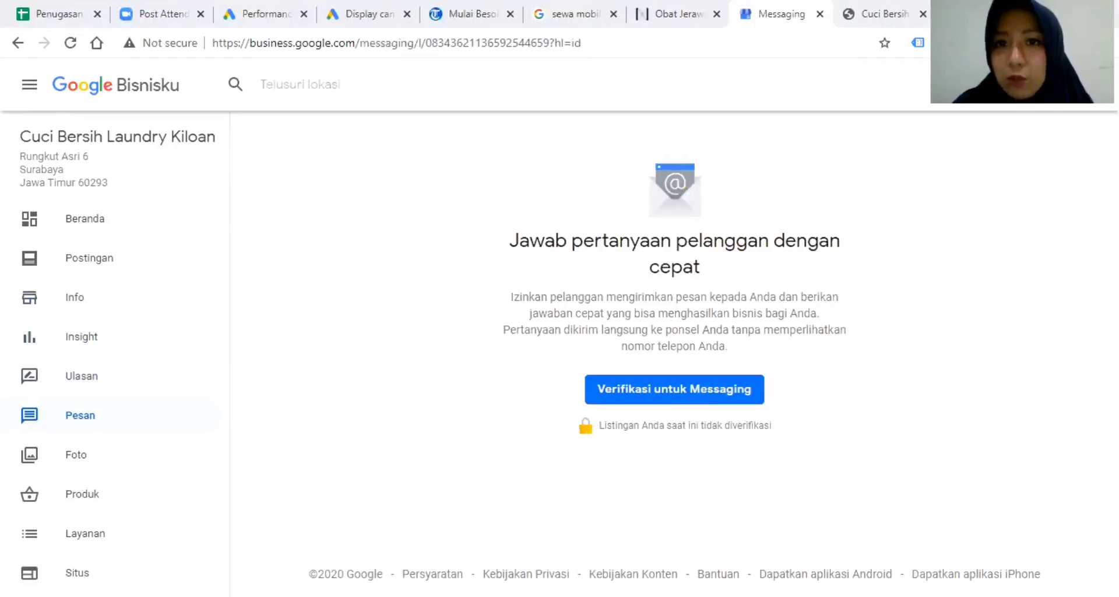
Search Google for 'andira jaya perkasa' in a new tab, then return to the laundry's messages.
key(ctrl+t)
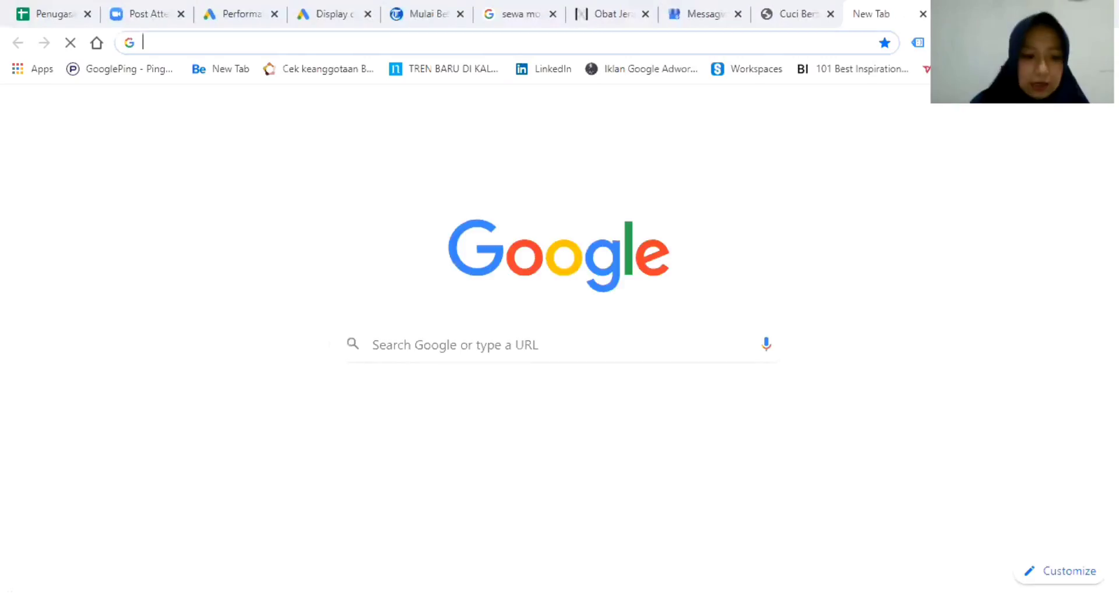
text(andira ja)
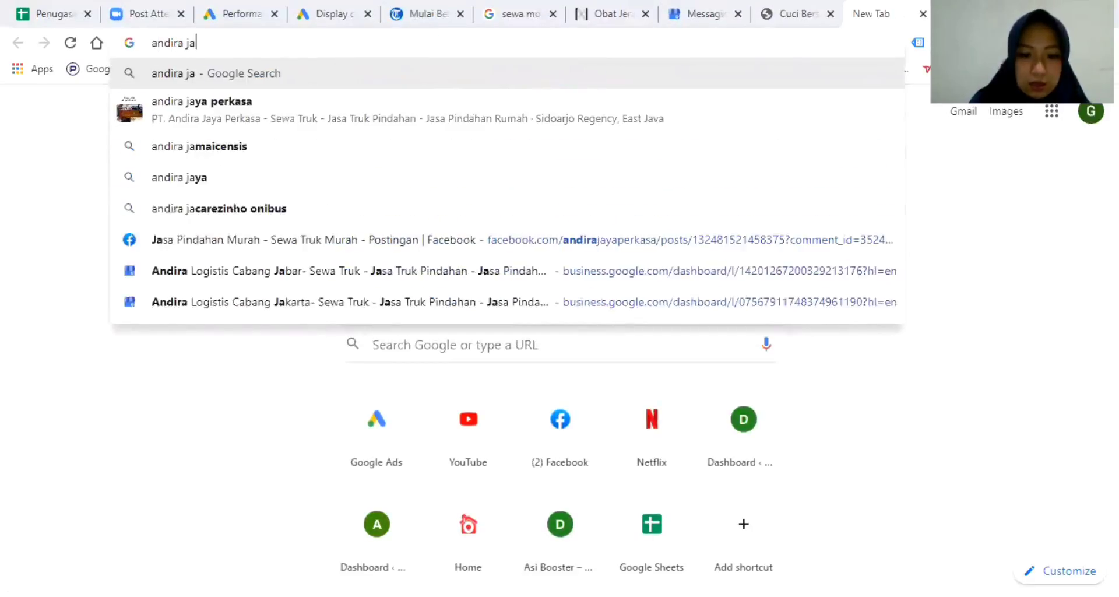
text(ya lo)
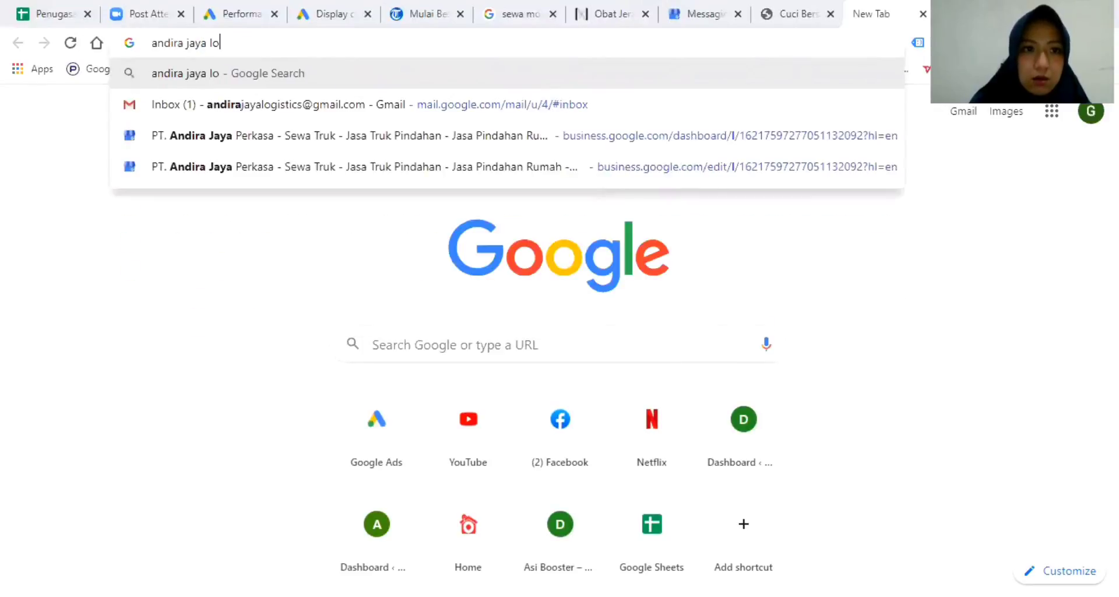
key(BackSpace)
key(BackSpace)
text(perkas)
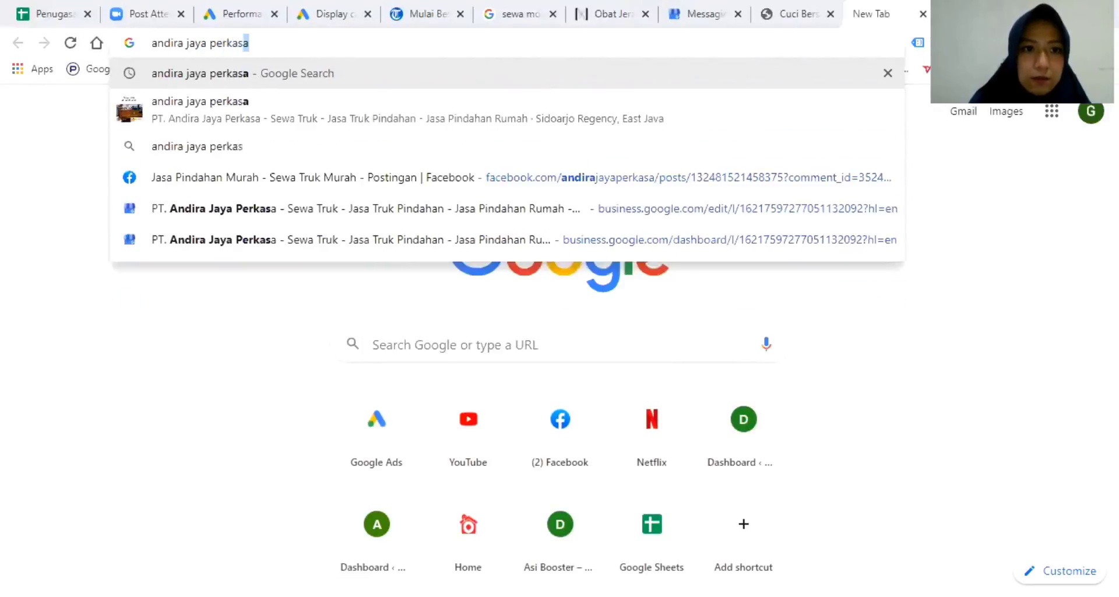
key(Return)
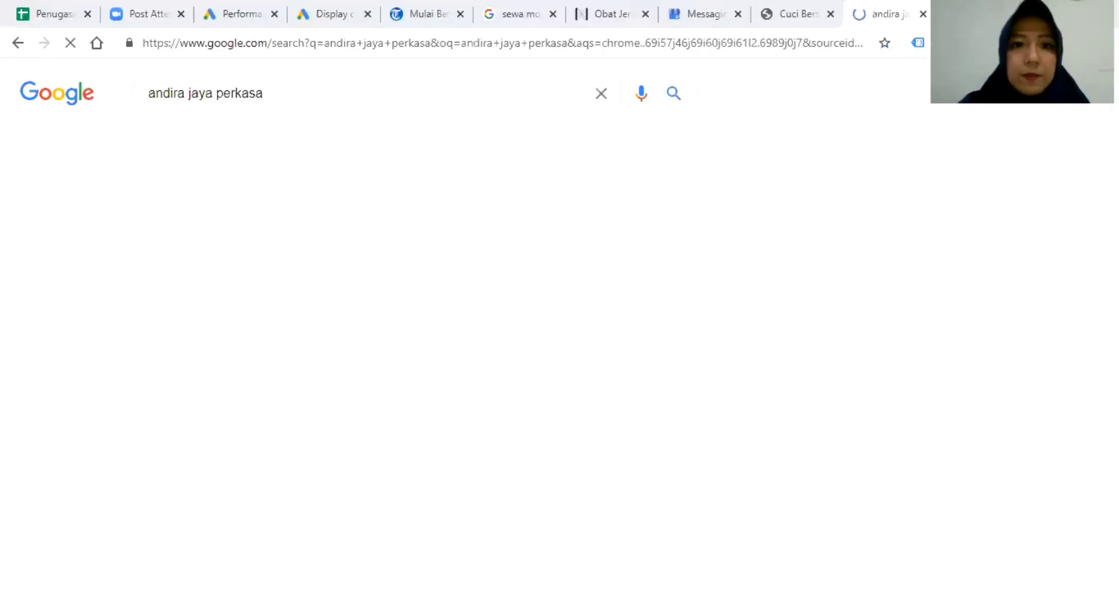
scroll(976, 385, down, 2)
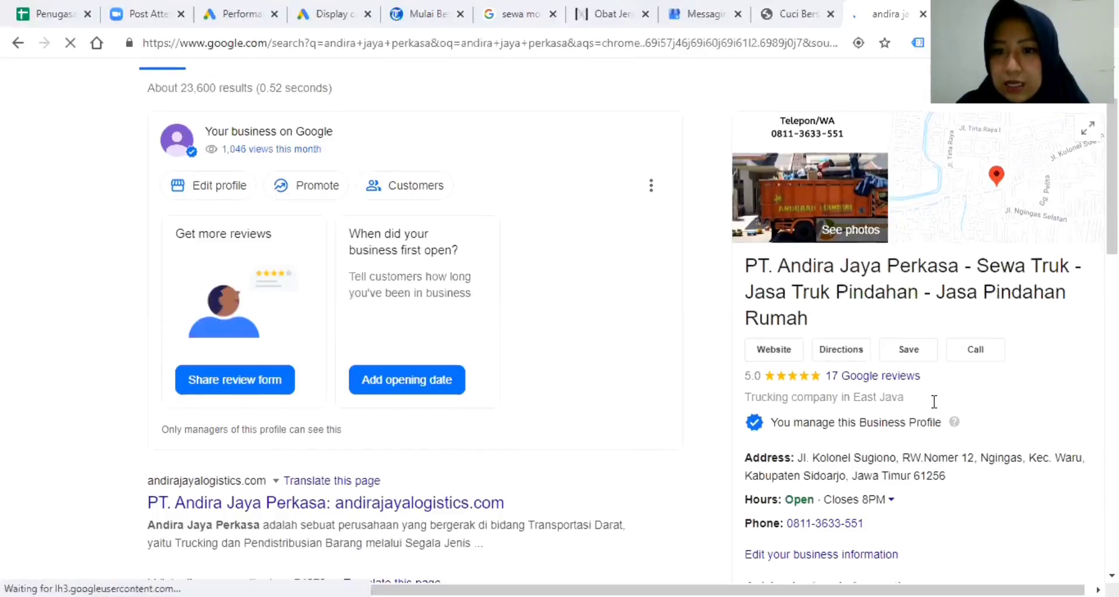
scroll(944, 401, down, 2)
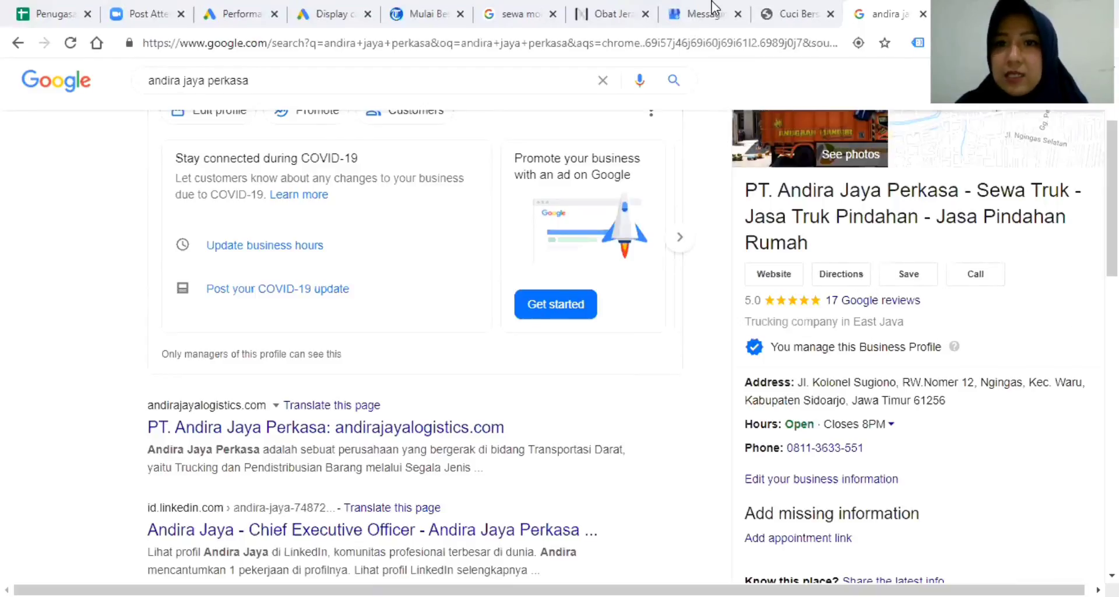
click(696, 15)
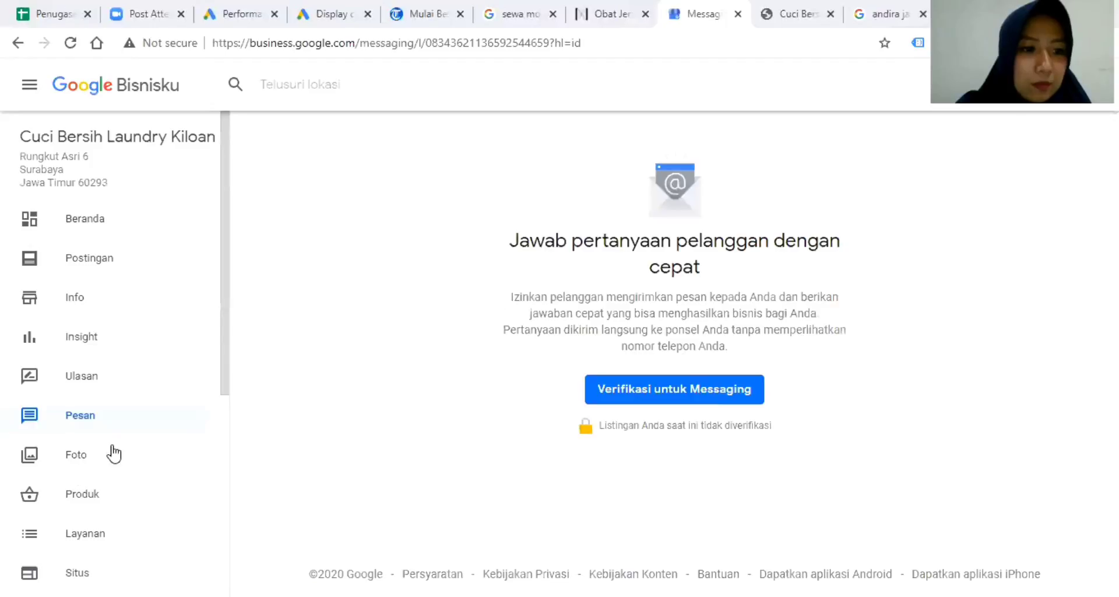
View the laundry listing's Foto page, then its Produk page.
scroll(108, 443, down, 2)
click(102, 378)
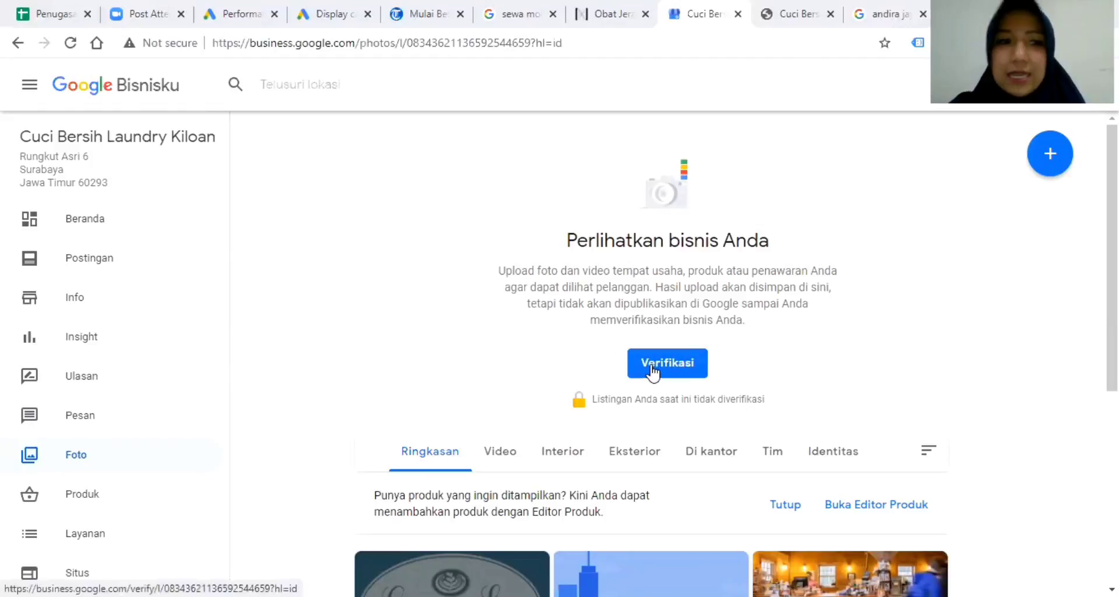
scroll(127, 449, down, 3)
click(86, 330)
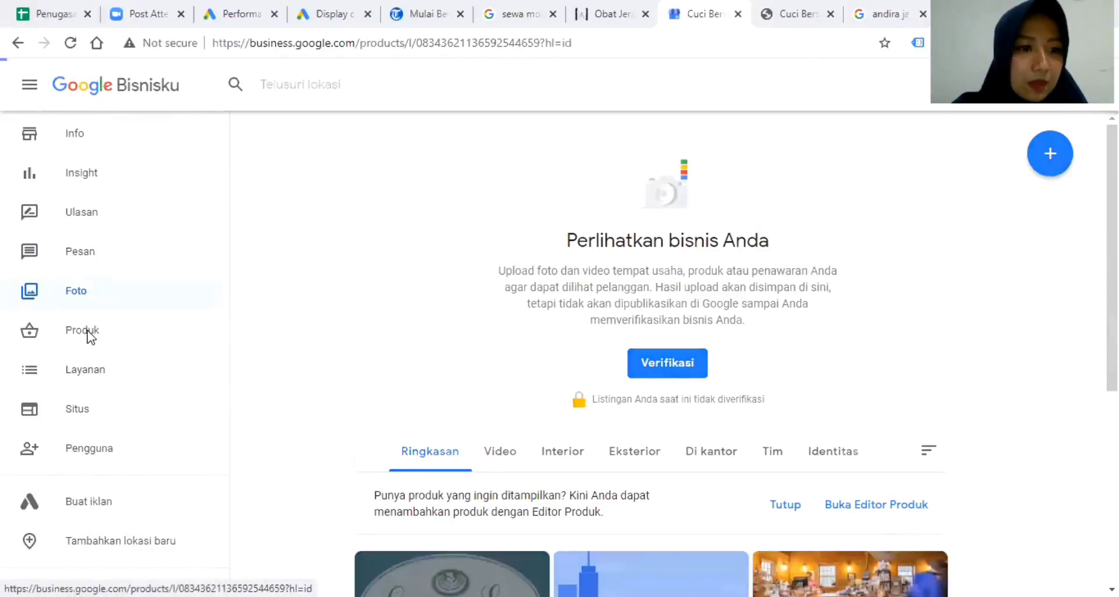
scroll(105, 505, down, 6)
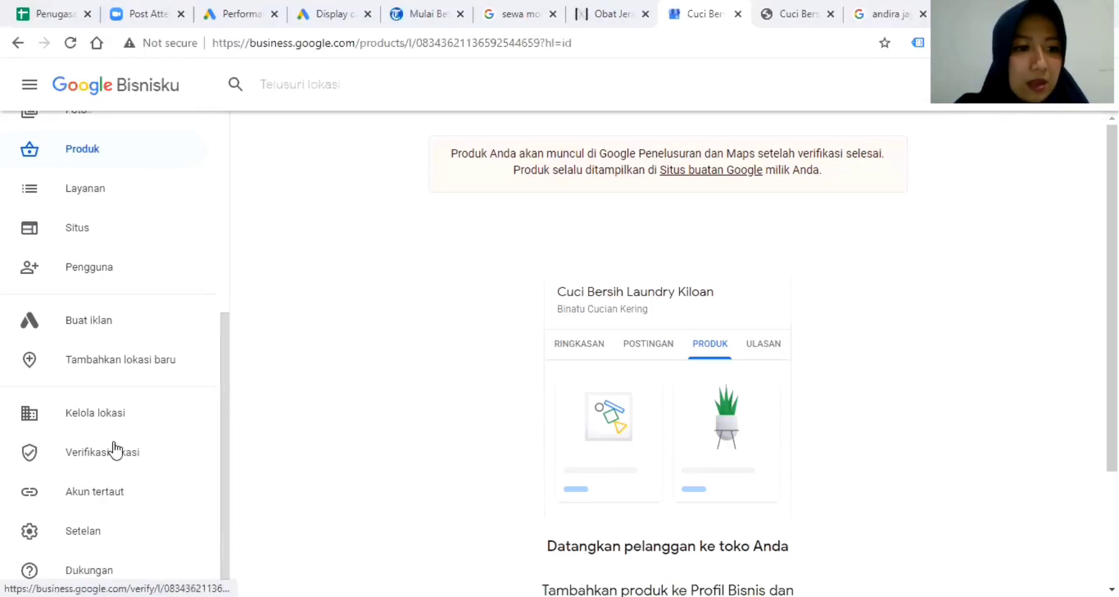
scroll(110, 513, up, 5)
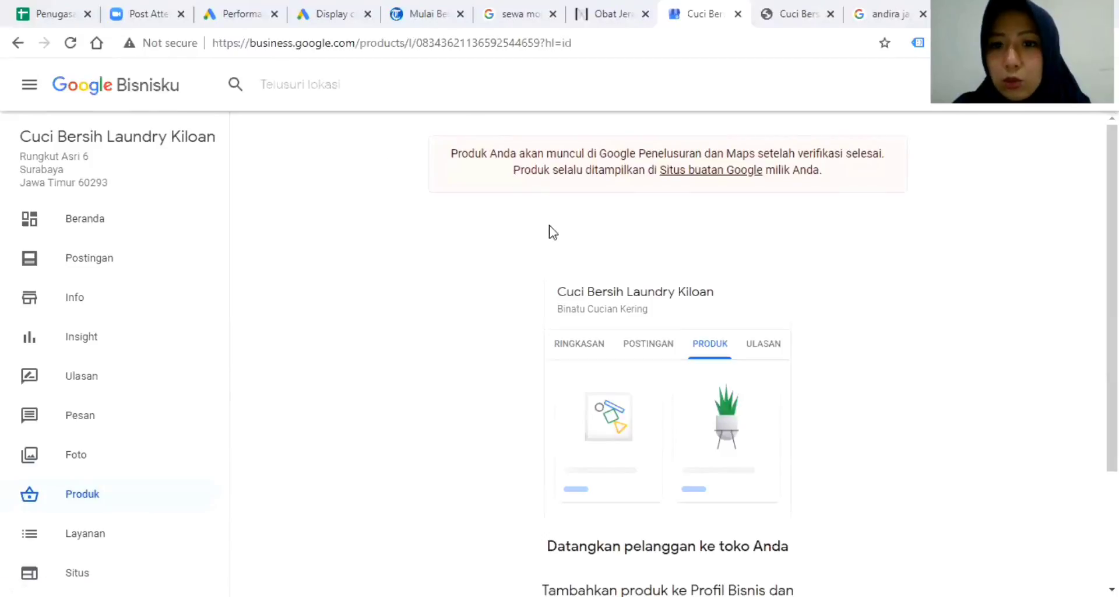
From all managed locations, open the PT. Andira Jaya Perkasa listing and its Posts page.
click(78, 98)
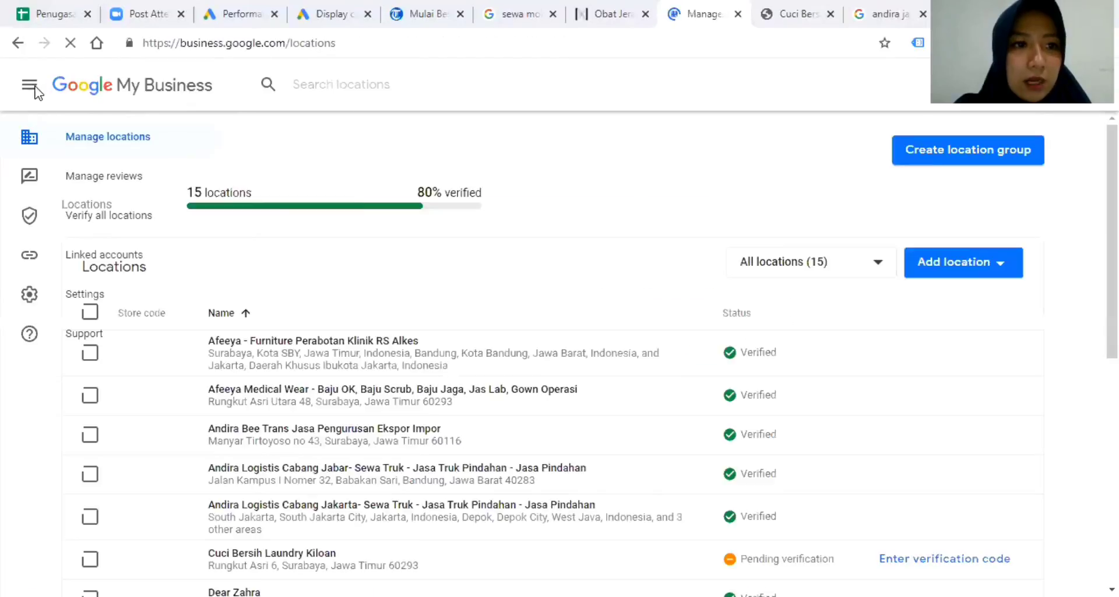
scroll(573, 393, down, 1)
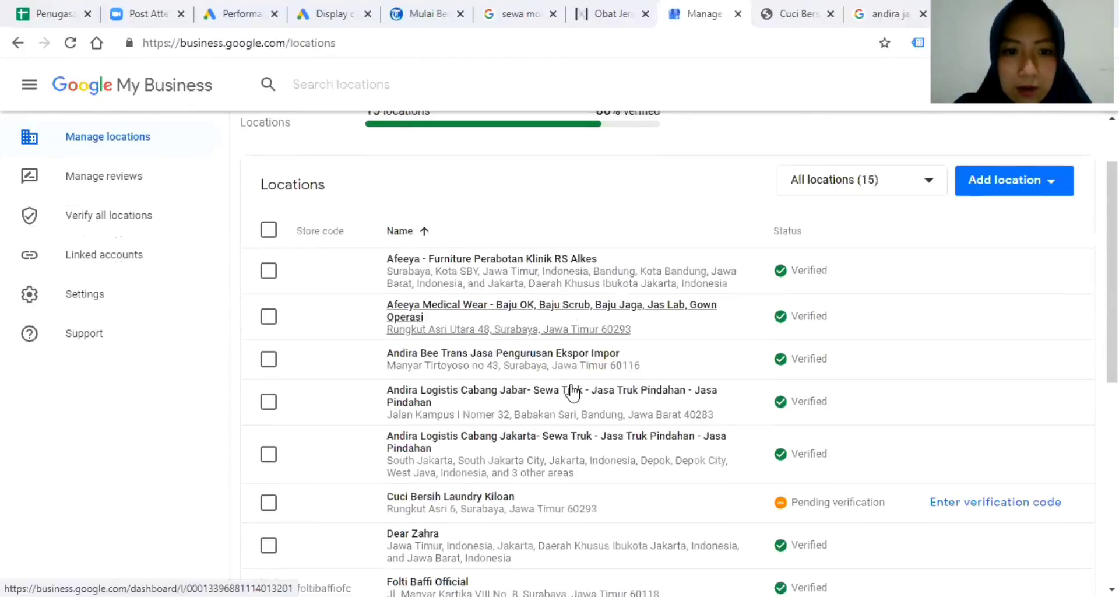
scroll(487, 368, down, 1)
scroll(479, 346, down, 1)
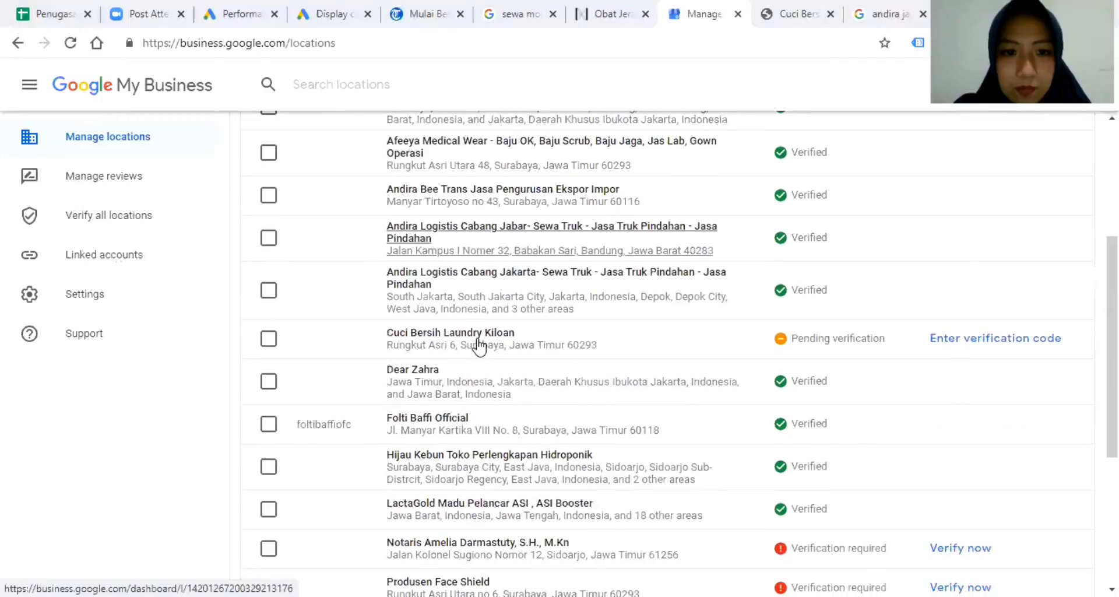
scroll(478, 344, down, 3)
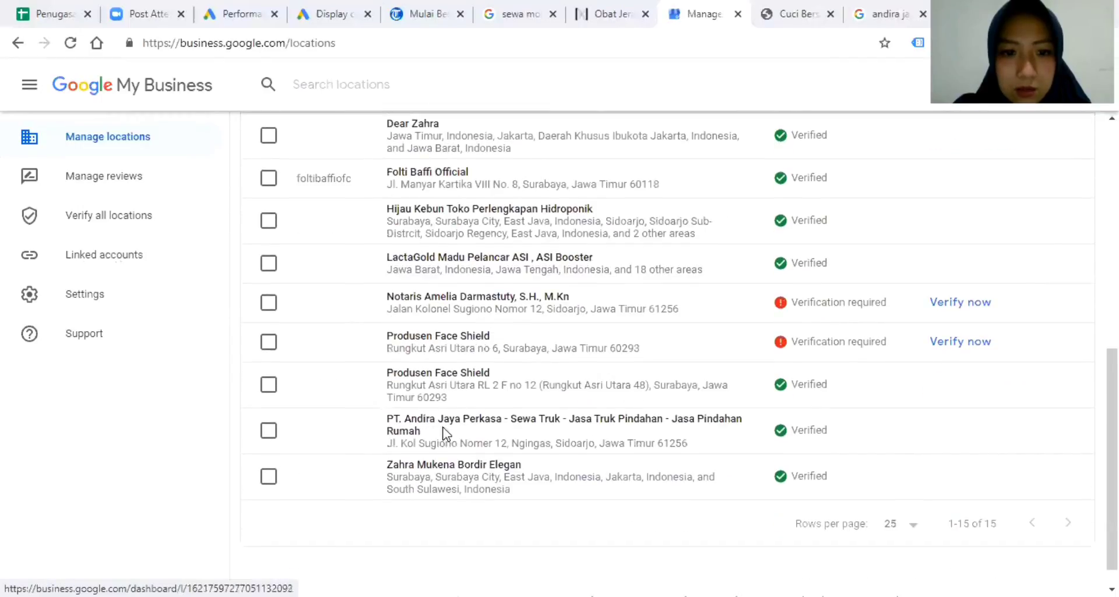
click(443, 428)
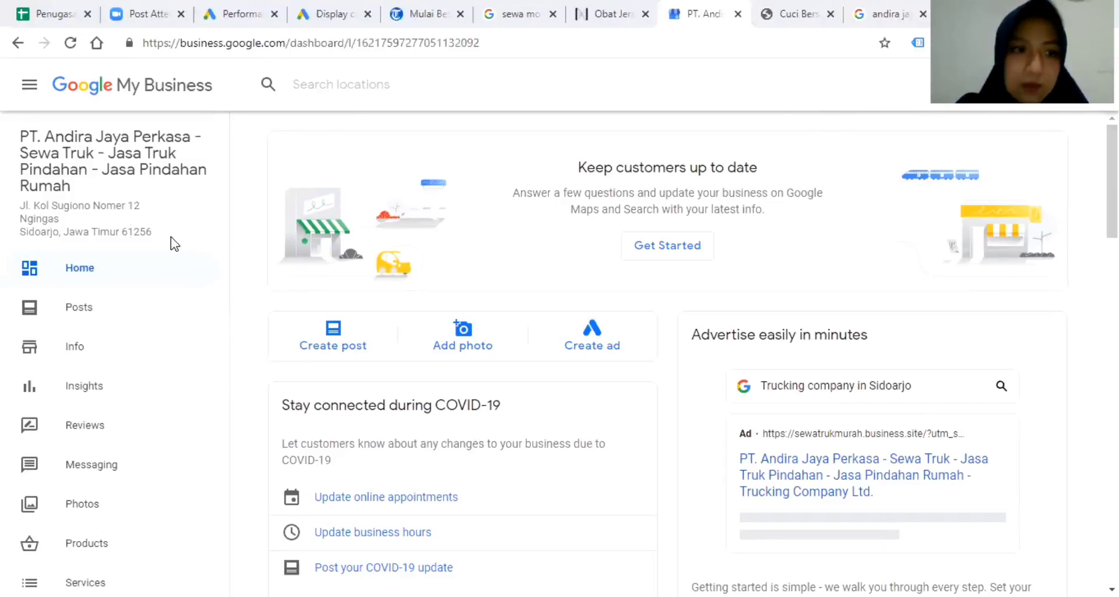
click(83, 312)
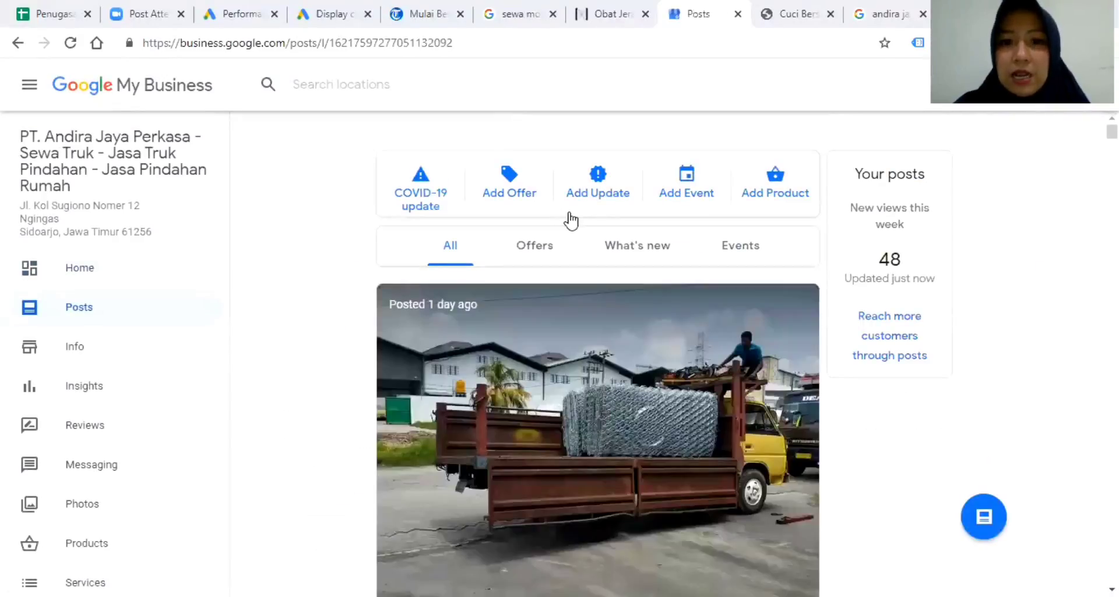
Read through the latest truck rental post's description, then go to the trucking listing's Info page.
scroll(576, 285, down, 5)
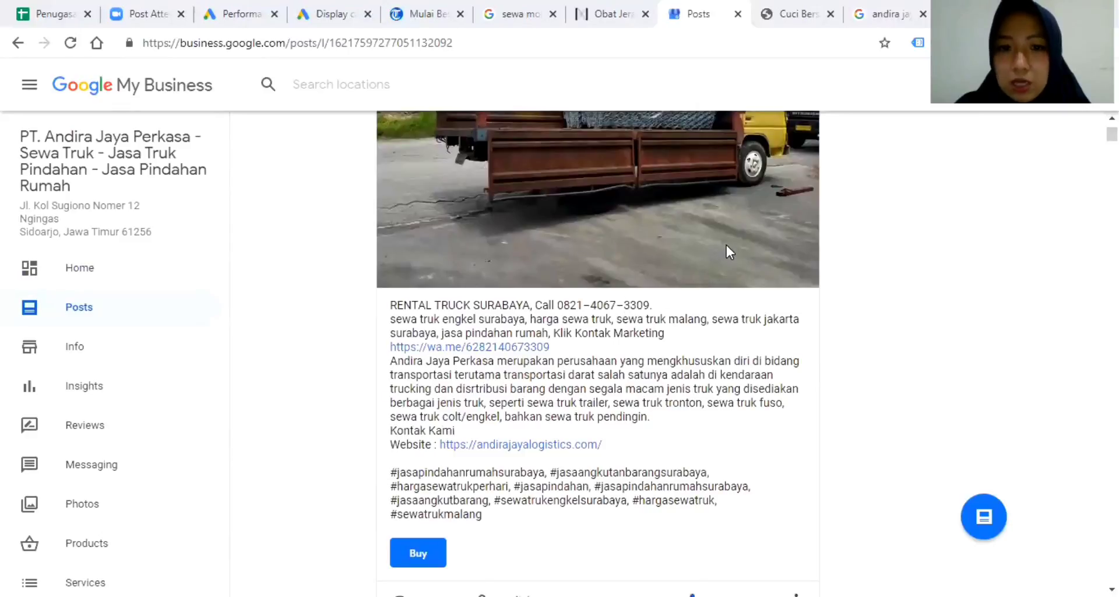
scroll(726, 244, up, 3)
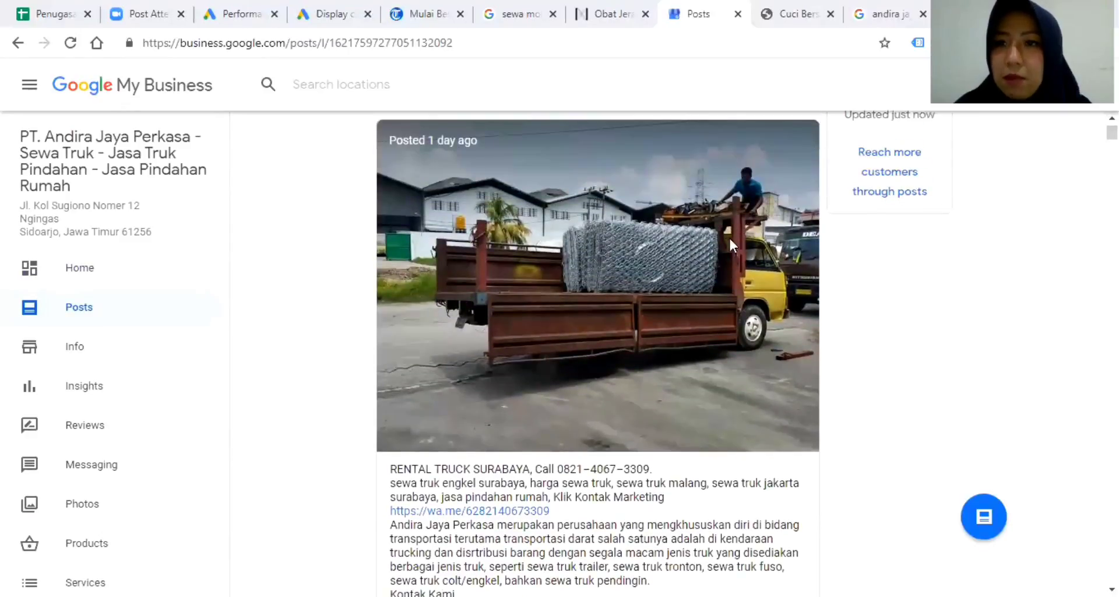
scroll(715, 250, down, 3)
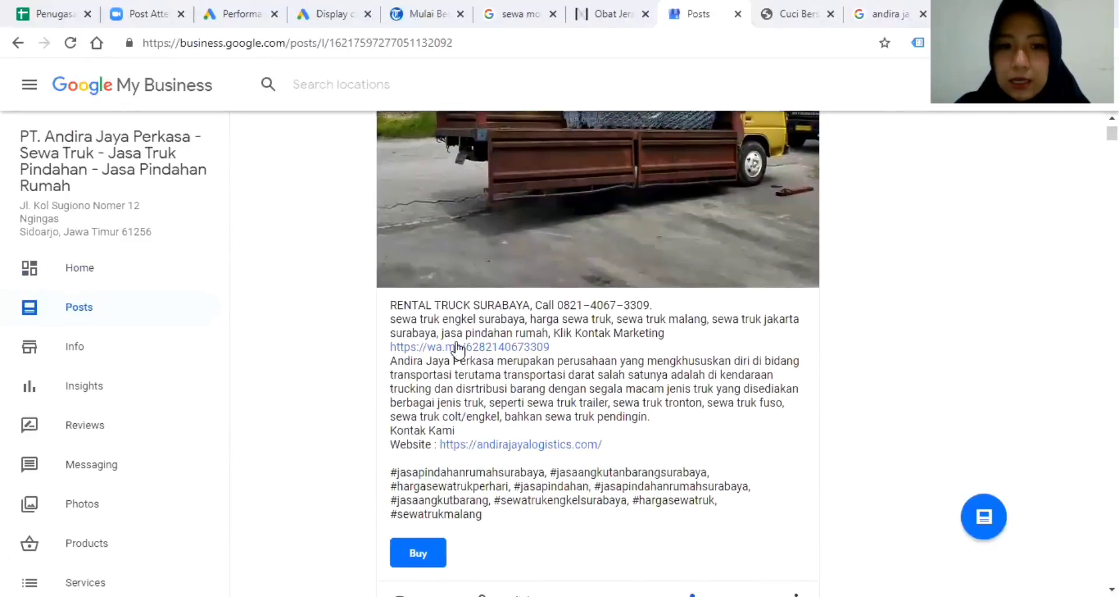
scroll(816, 268, up, 5)
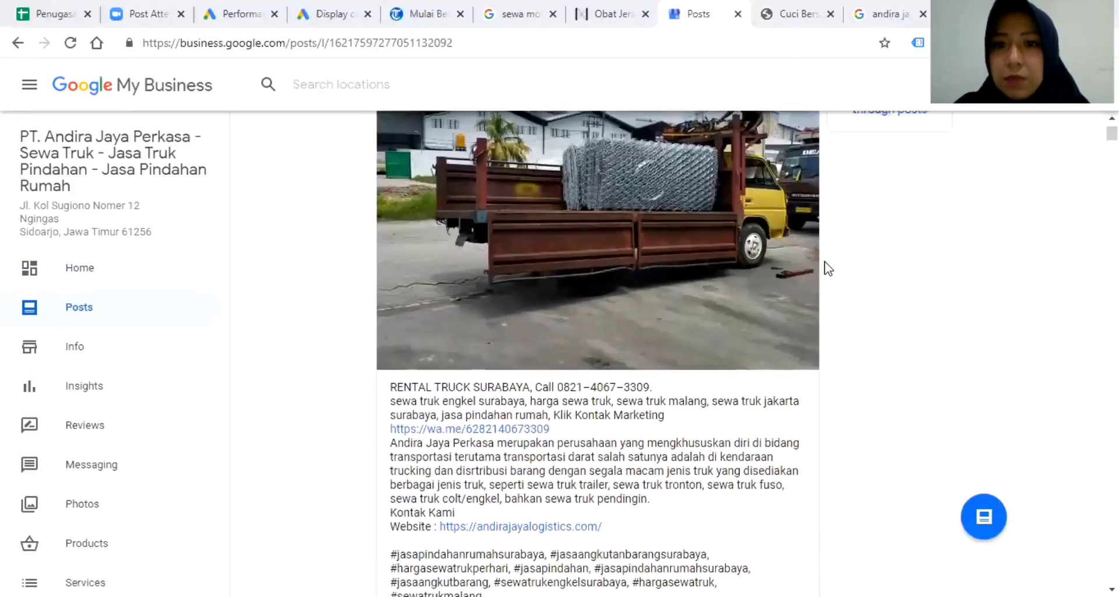
scroll(778, 294, down, 4)
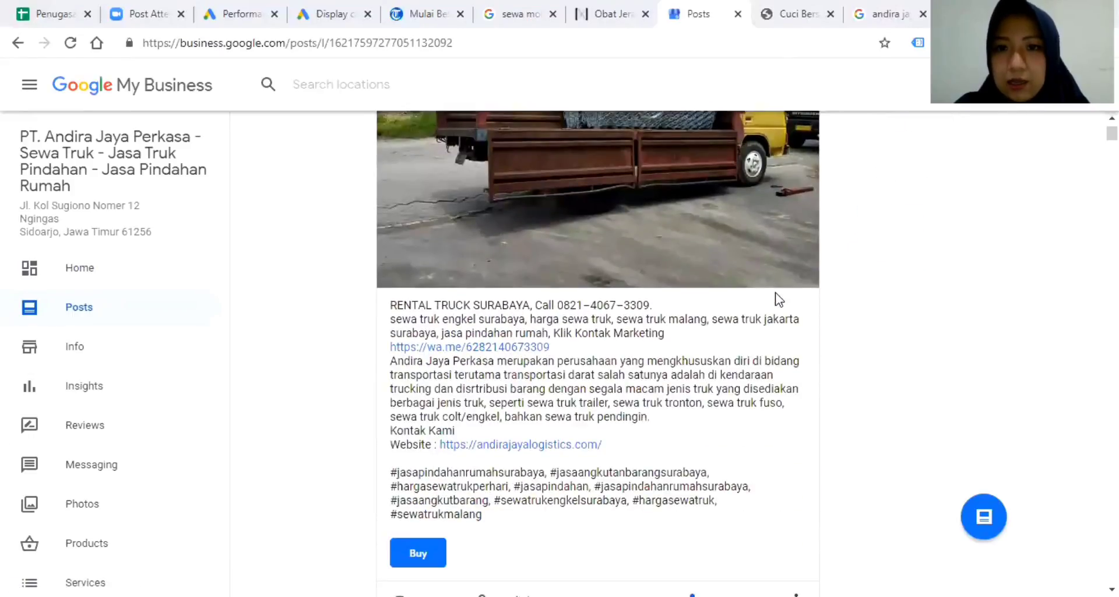
scroll(780, 304, down, 1)
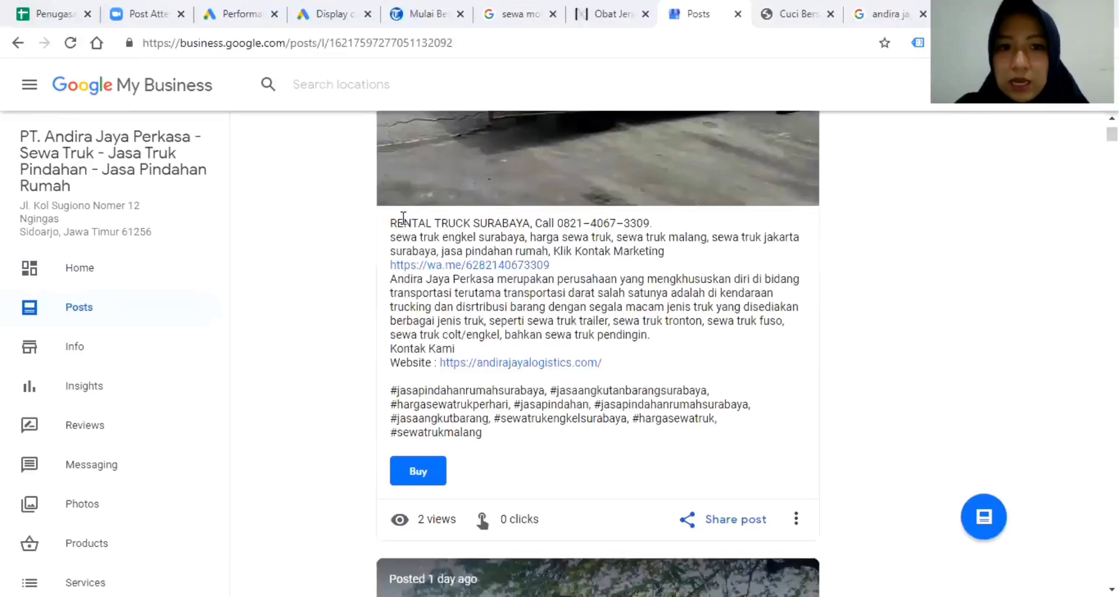
drag(389, 223, 733, 442)
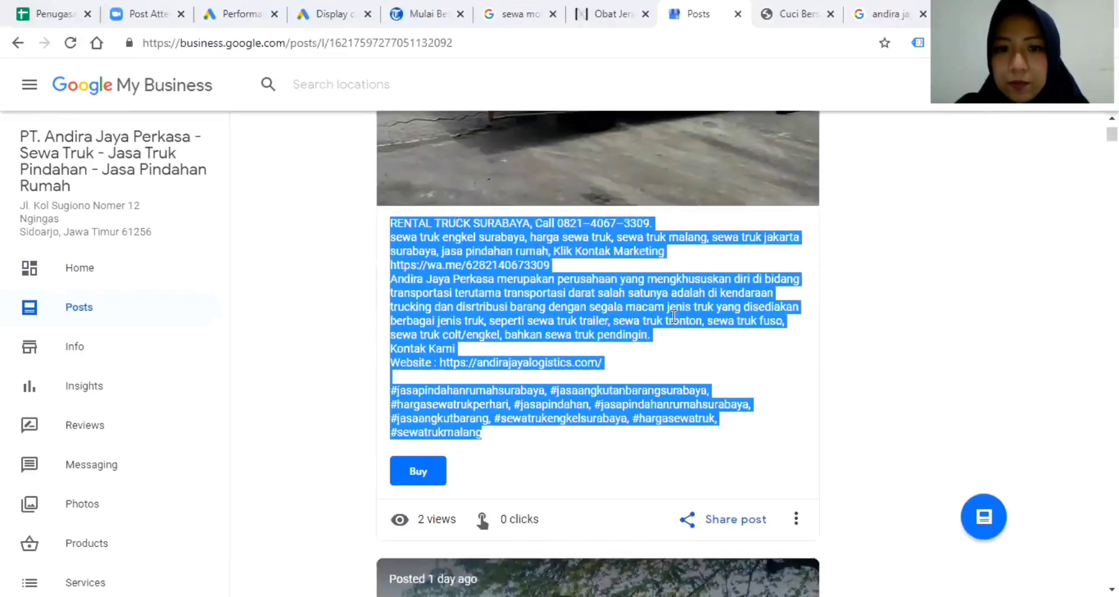
click(680, 301)
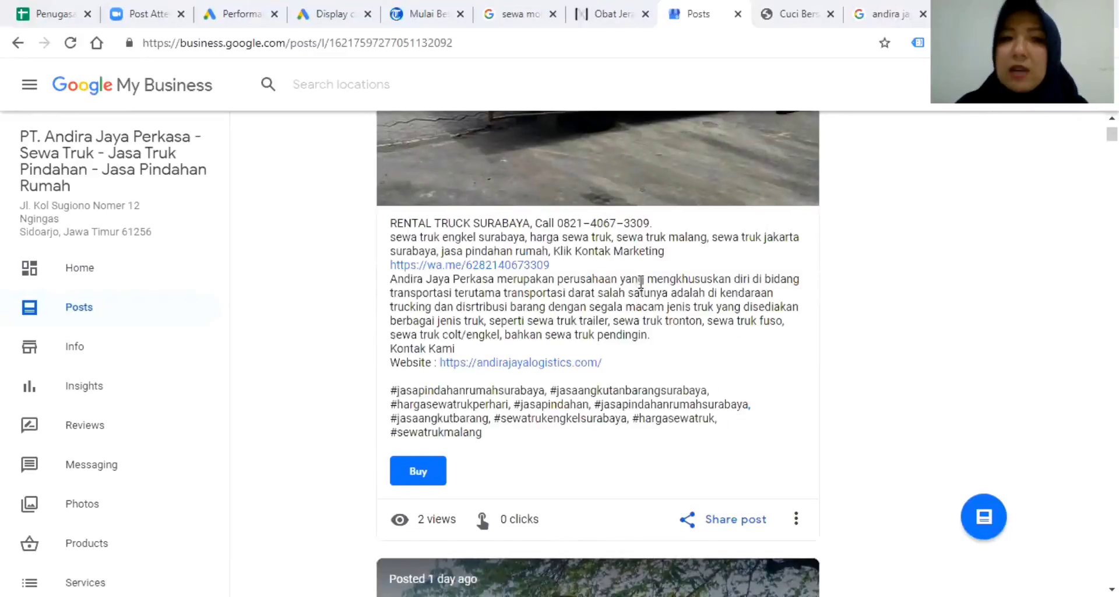
click(53, 347)
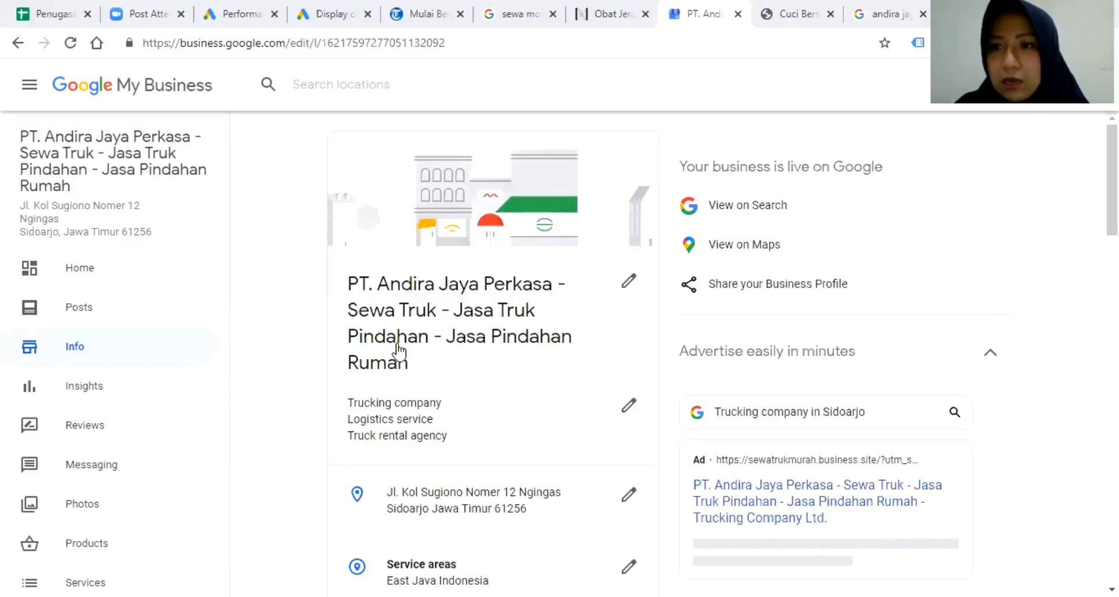
Review the trucking listing's hours, phones, website and description, then go to Insights.
scroll(509, 363, down, 3)
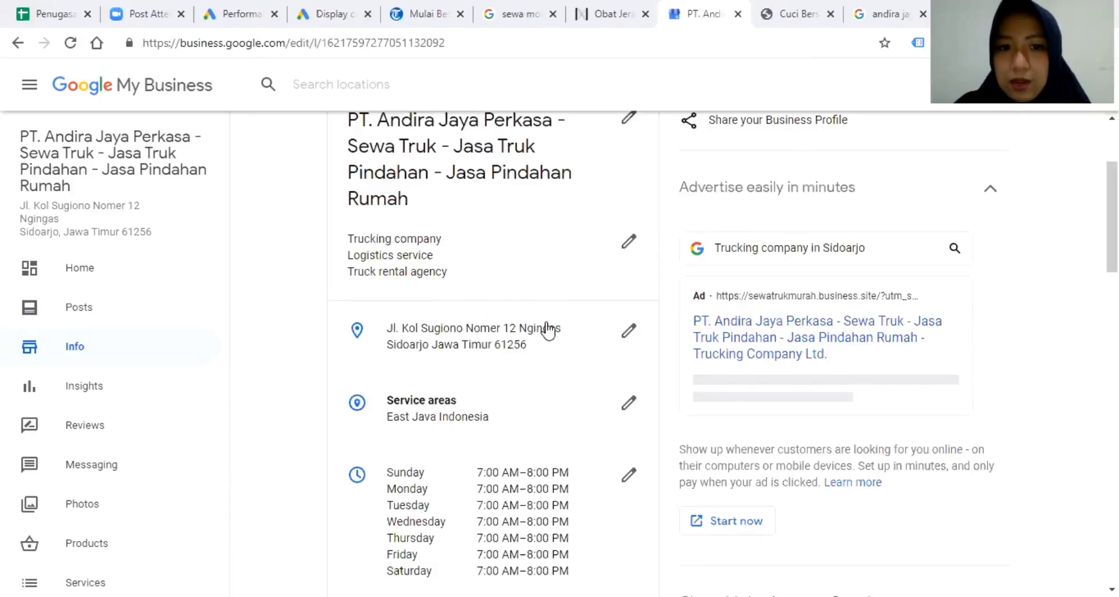
scroll(548, 327, down, 1)
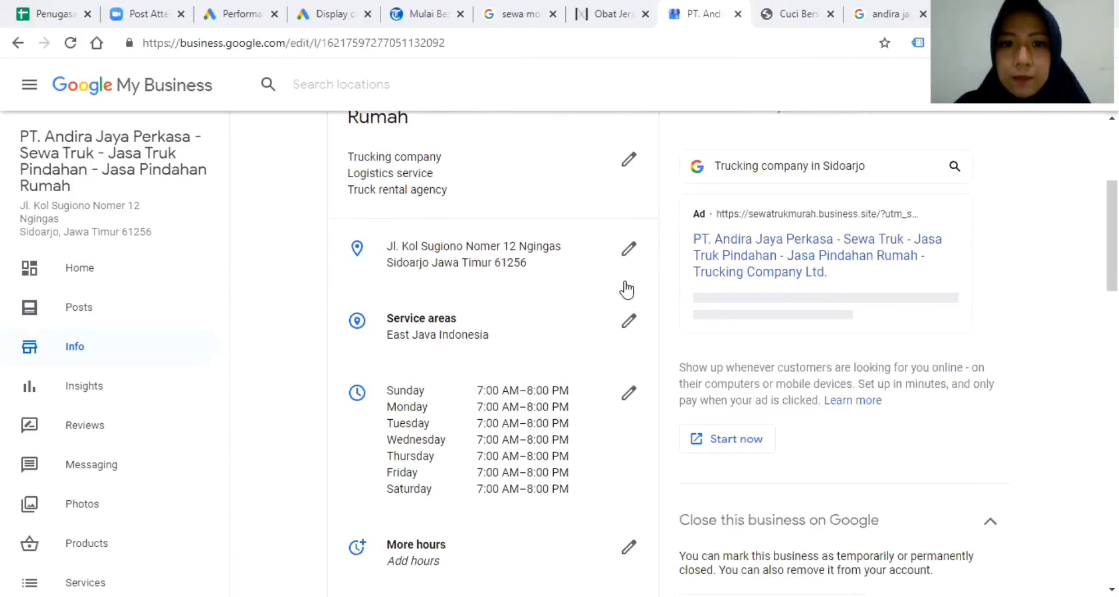
scroll(419, 411, down, 2)
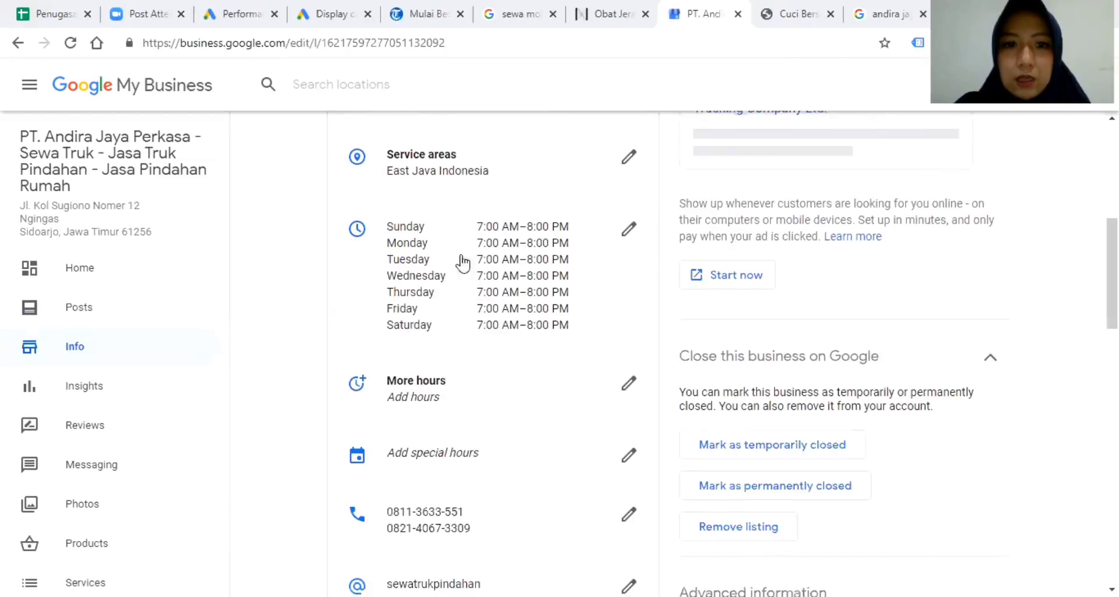
scroll(542, 432, down, 5)
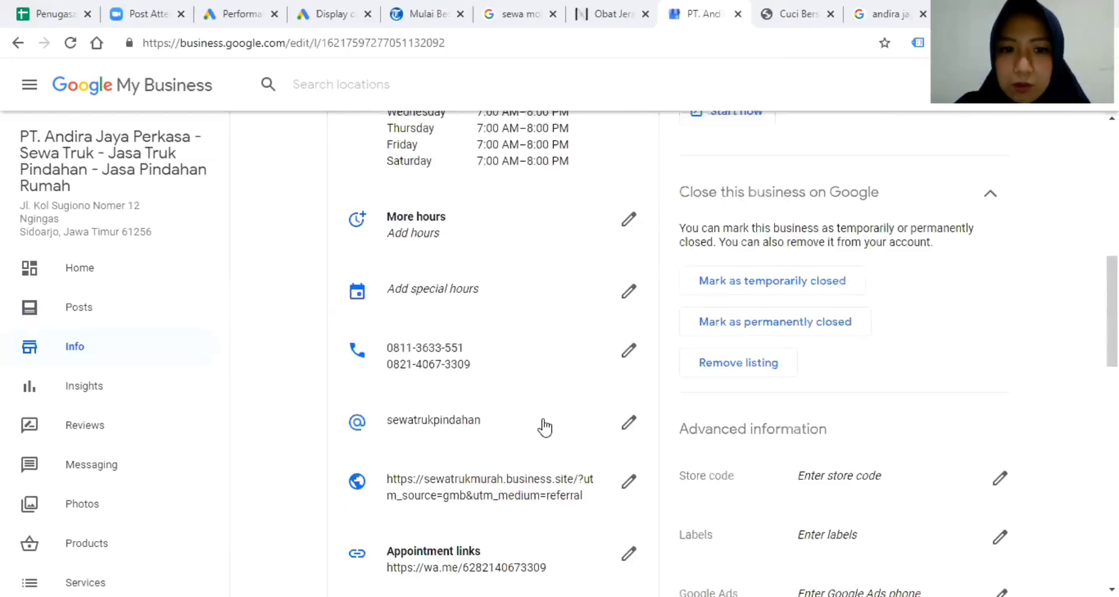
scroll(544, 427, down, 6)
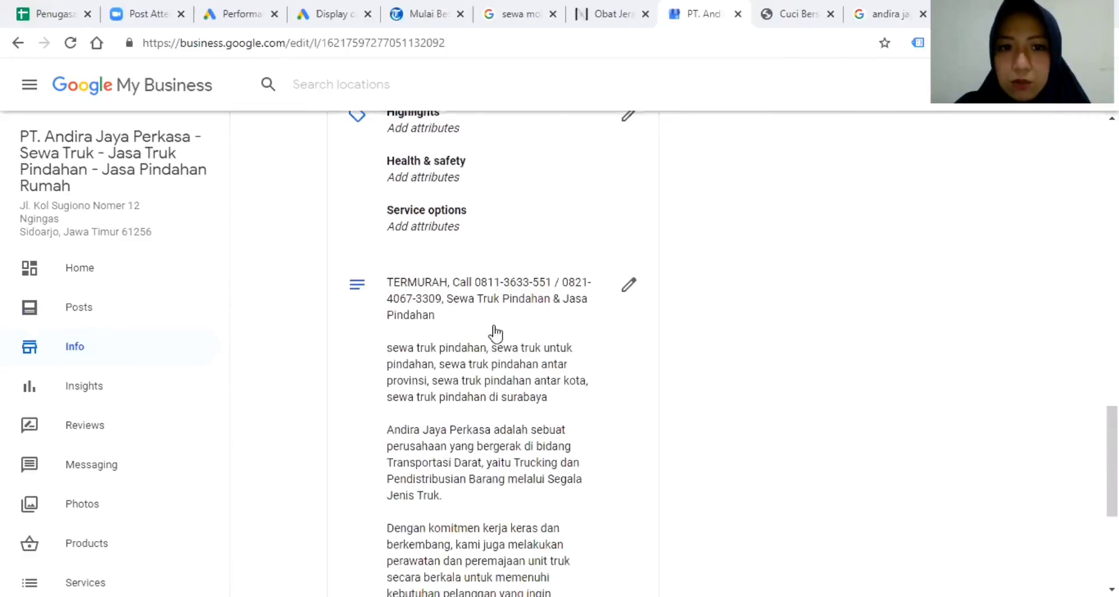
scroll(502, 332, down, 4)
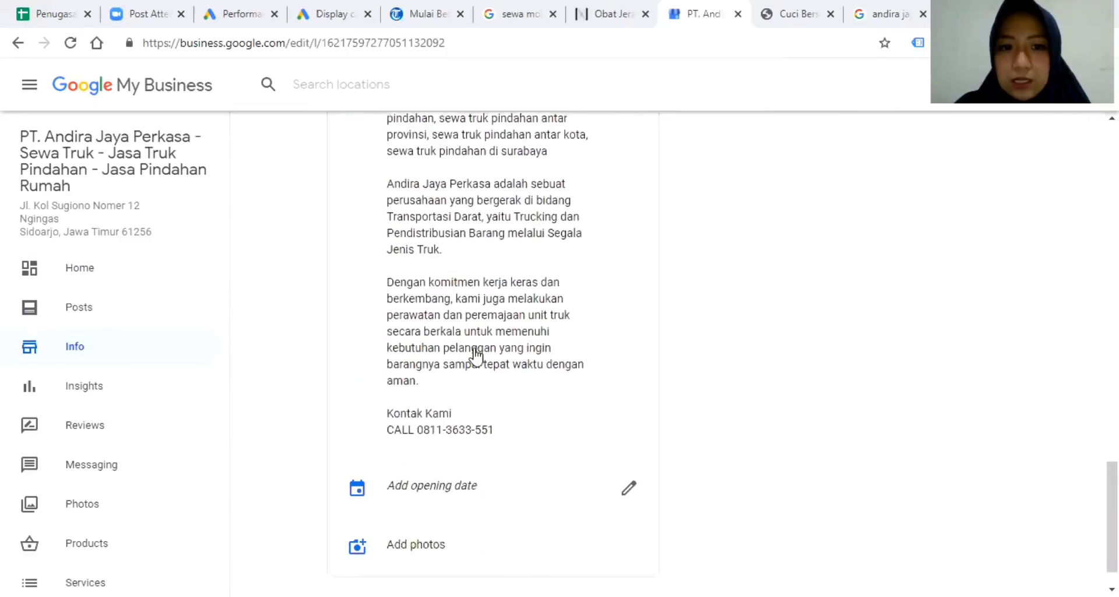
click(78, 392)
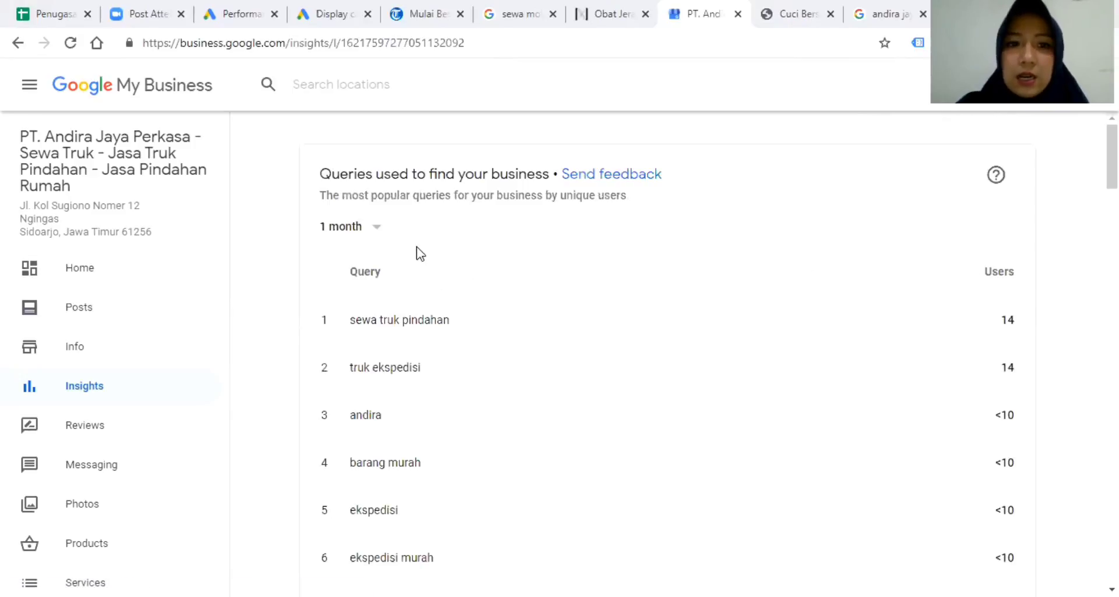
scroll(851, 255, down, 7)
scroll(861, 258, up, 7)
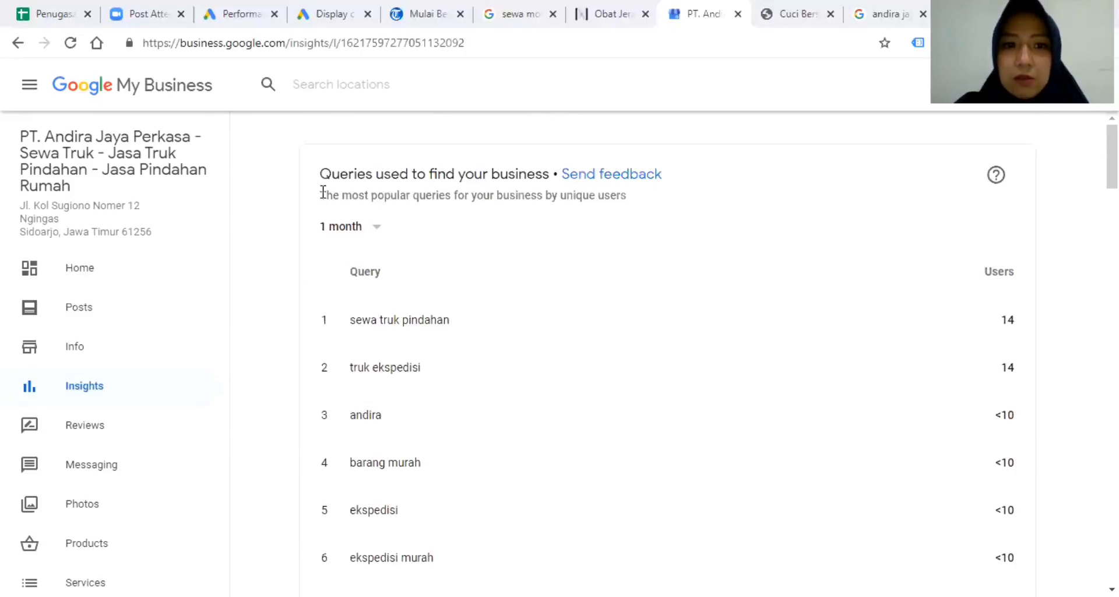
scroll(664, 298, down, 1)
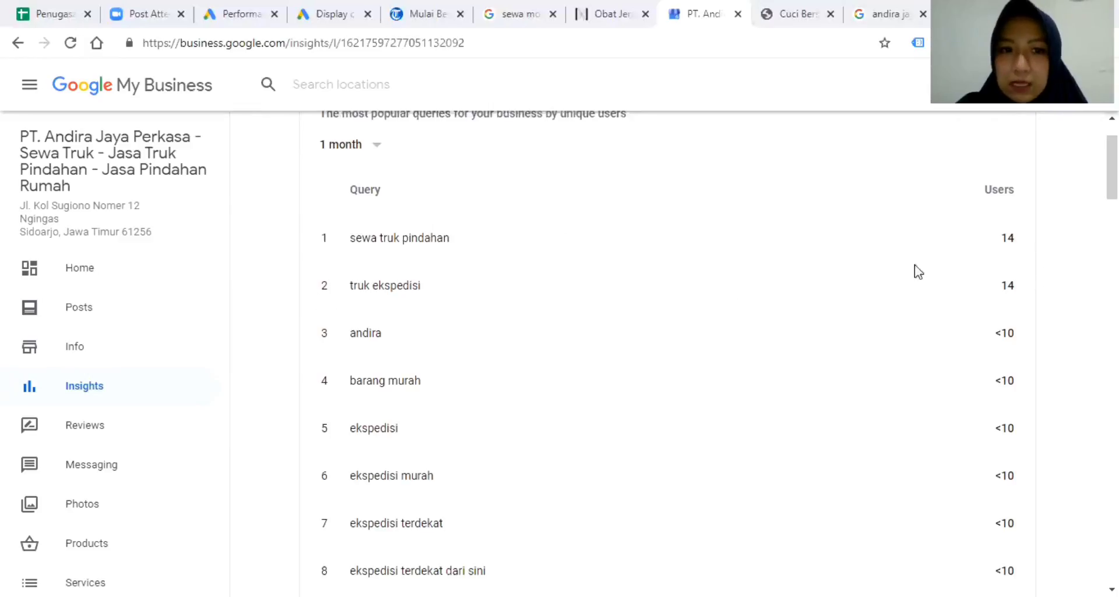
scroll(1025, 297, down, 1)
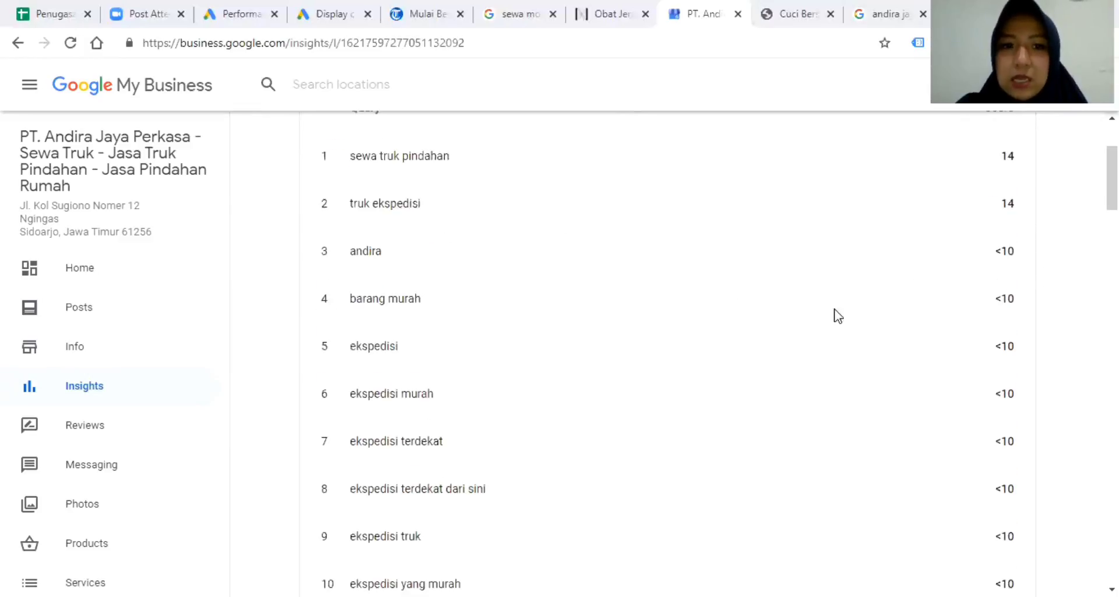
scroll(532, 309, down, 2)
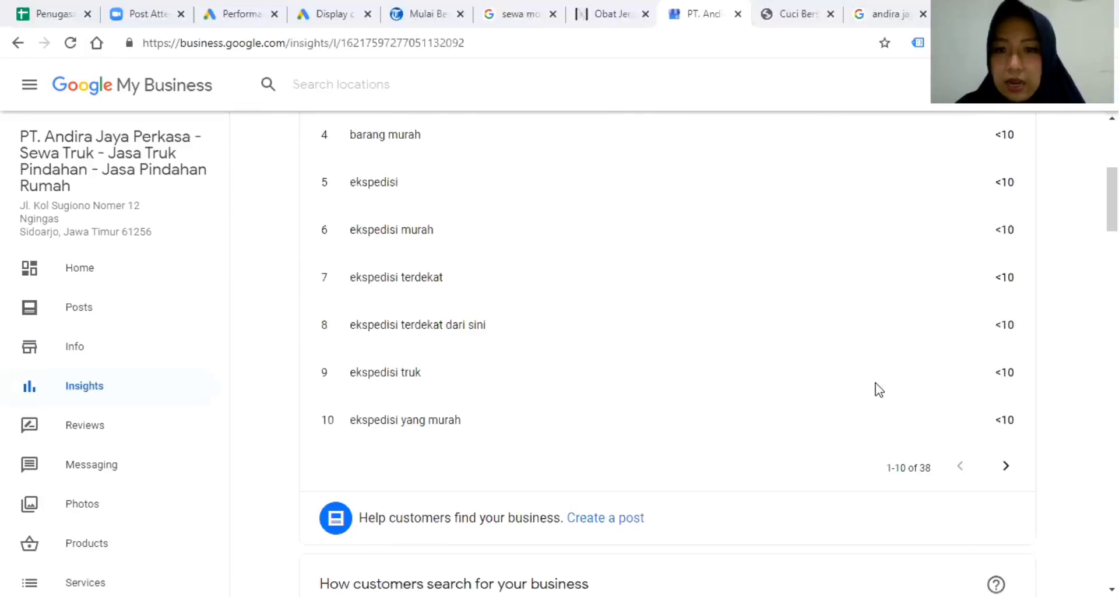
scroll(739, 258, down, 5)
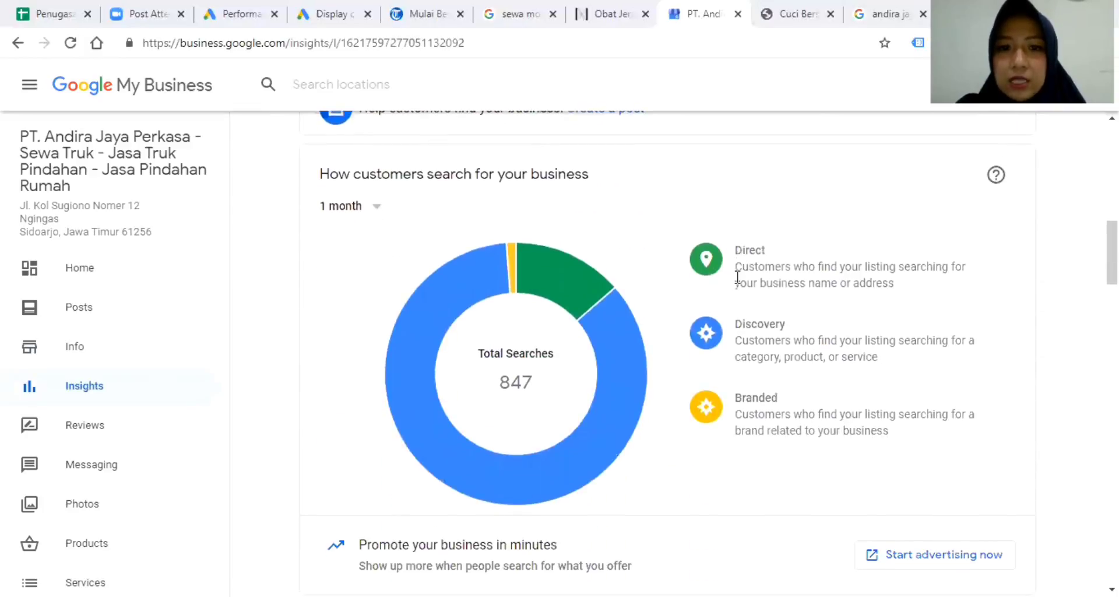
mouse_move(602, 419)
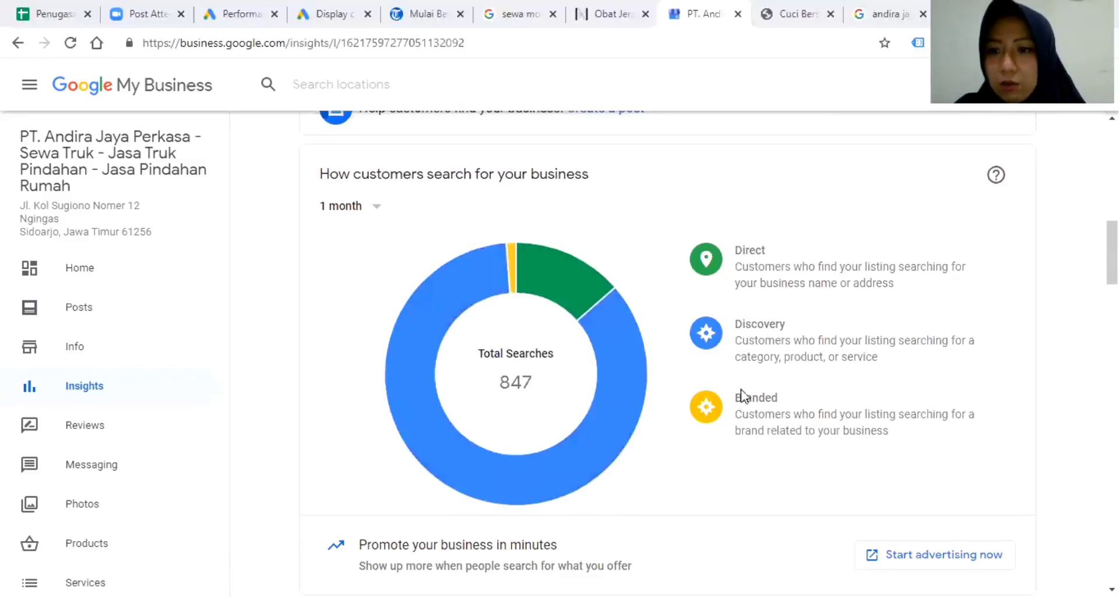
mouse_move(719, 326)
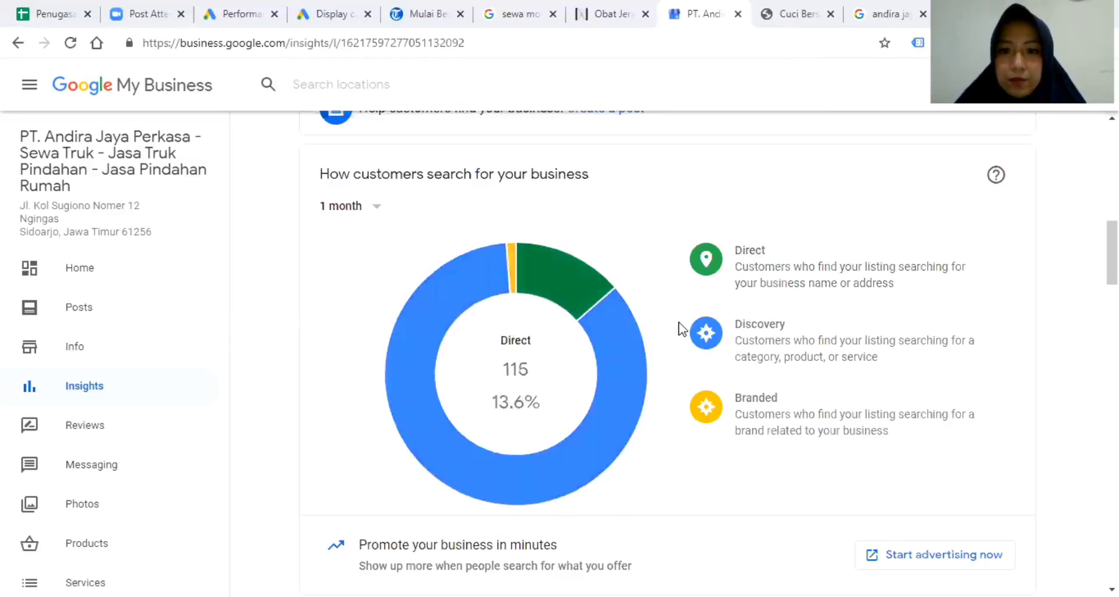
Review the views and customer actions charts (12 calls, 10 directions, 3 website visits), then bring up the search results.
scroll(804, 332, down, 5)
scroll(804, 332, down, 3)
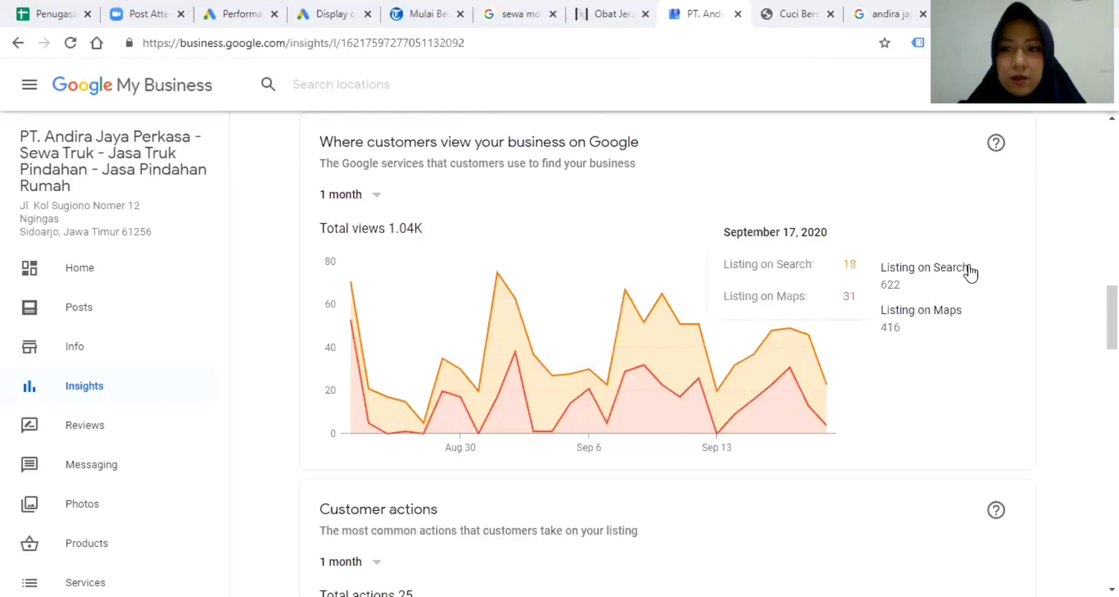
scroll(970, 270, down, 4)
scroll(969, 270, up, 3)
scroll(969, 265, down, 1)
scroll(969, 265, up, 1)
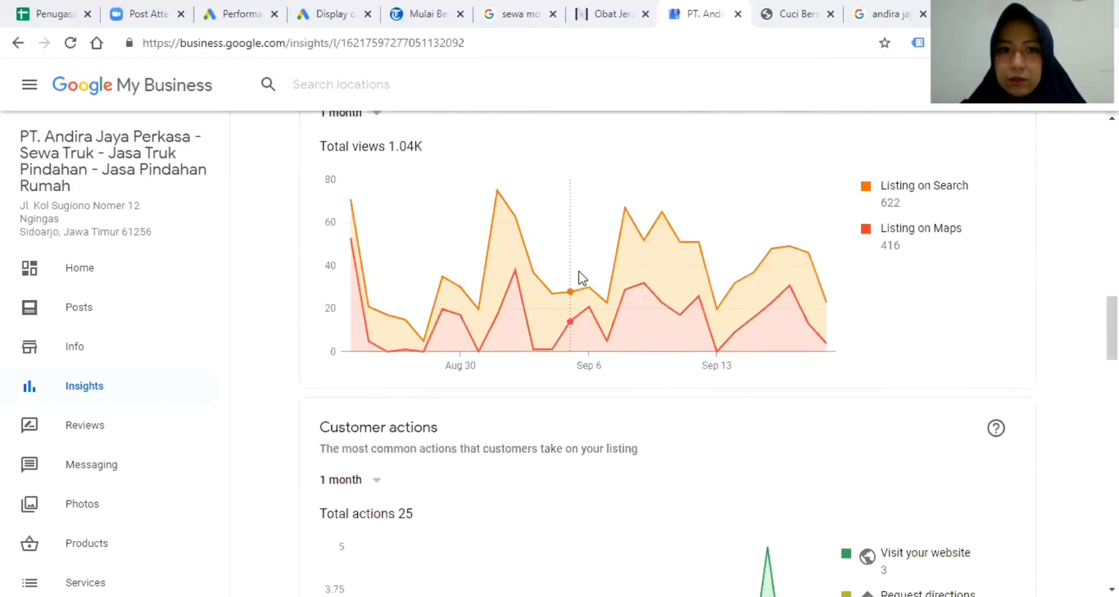
mouse_move(768, 270)
scroll(776, 277, up, 1)
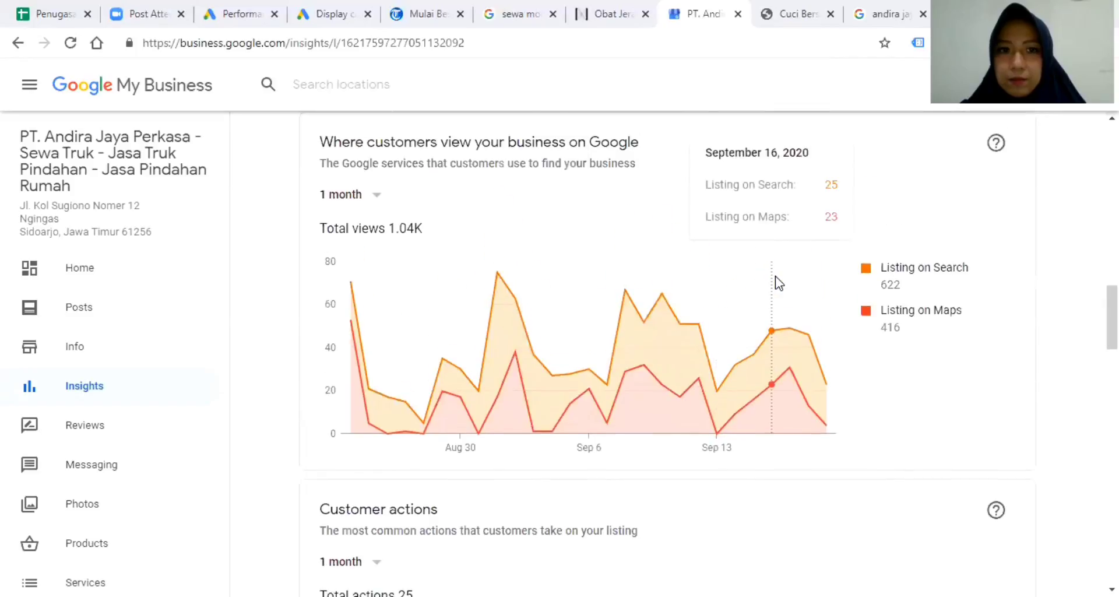
scroll(780, 285, down, 5)
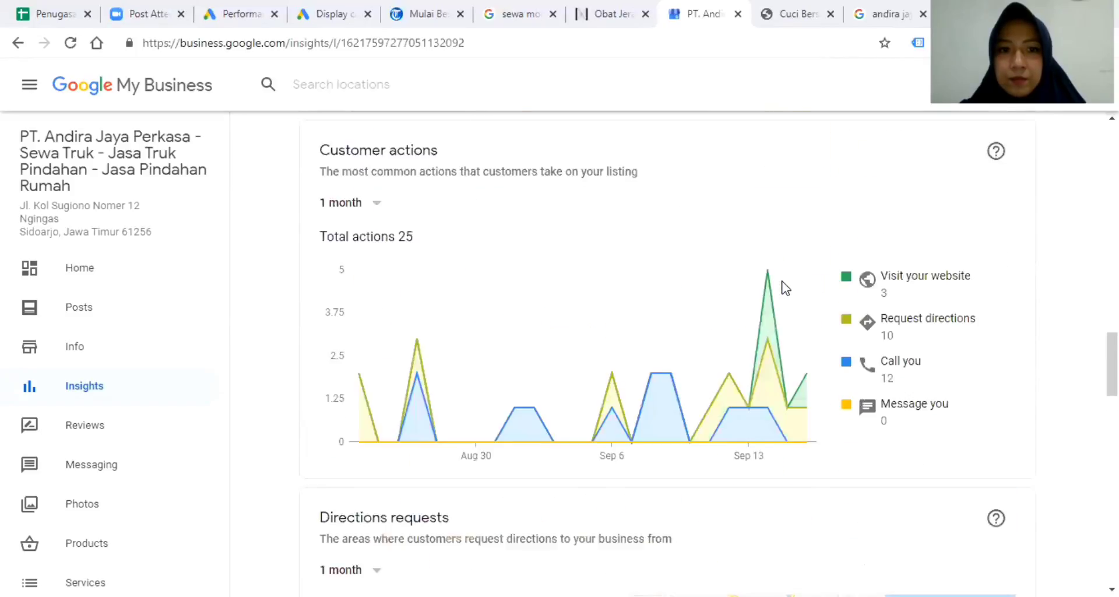
scroll(1035, 234, up, 1)
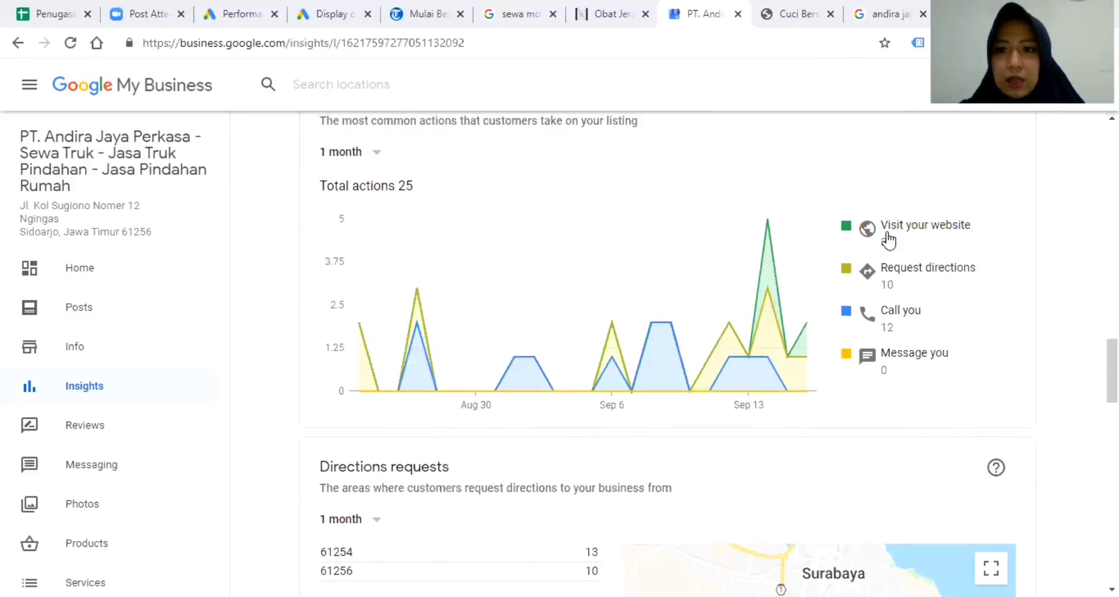
scroll(1061, 300, down, 1)
scroll(1063, 302, down, 1)
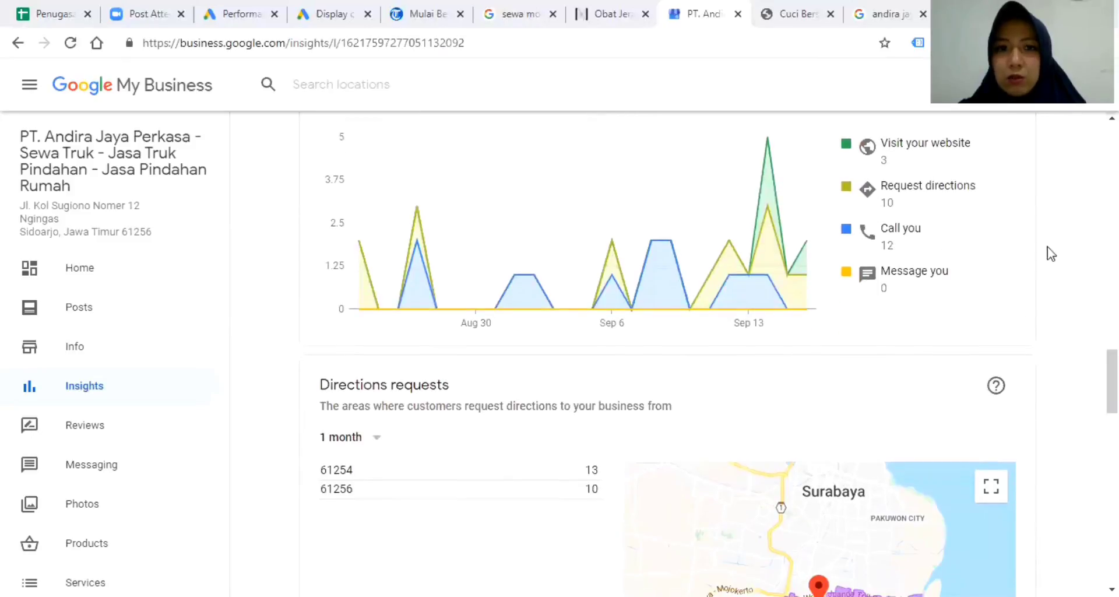
scroll(1053, 249, up, 1)
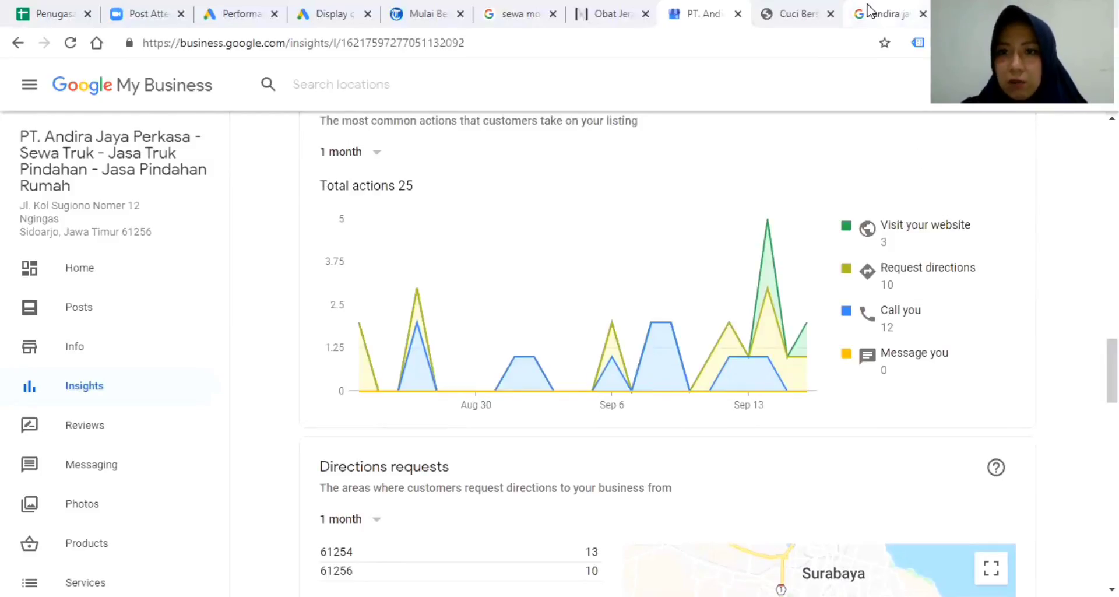
drag(869, 10, 778, 10)
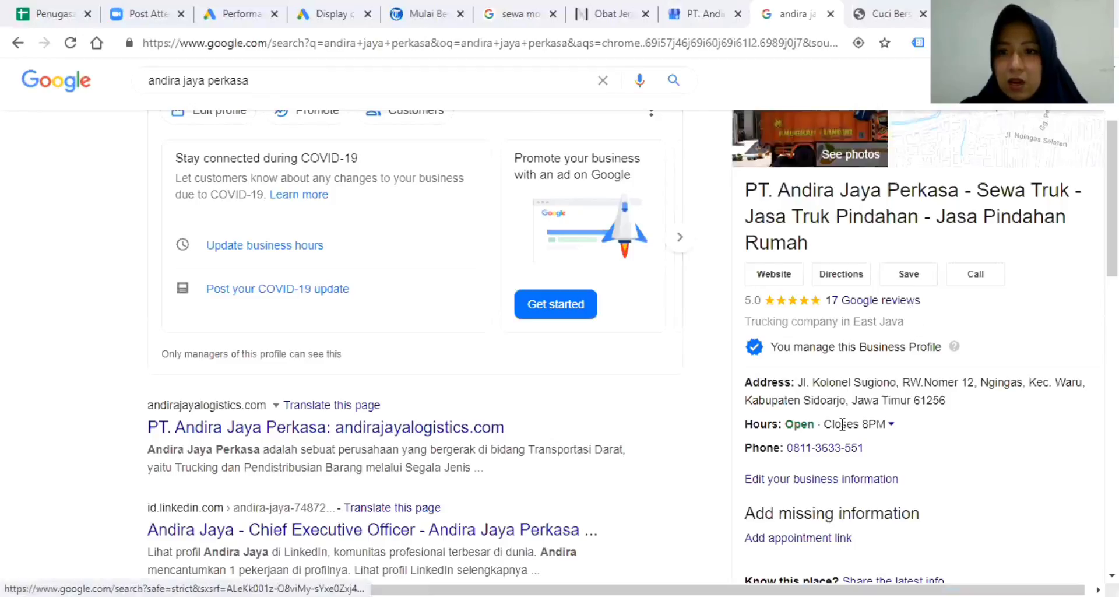
Compare the Insights report with the andira jaya perkasa search results.
key(ctrl+shift+Tab)
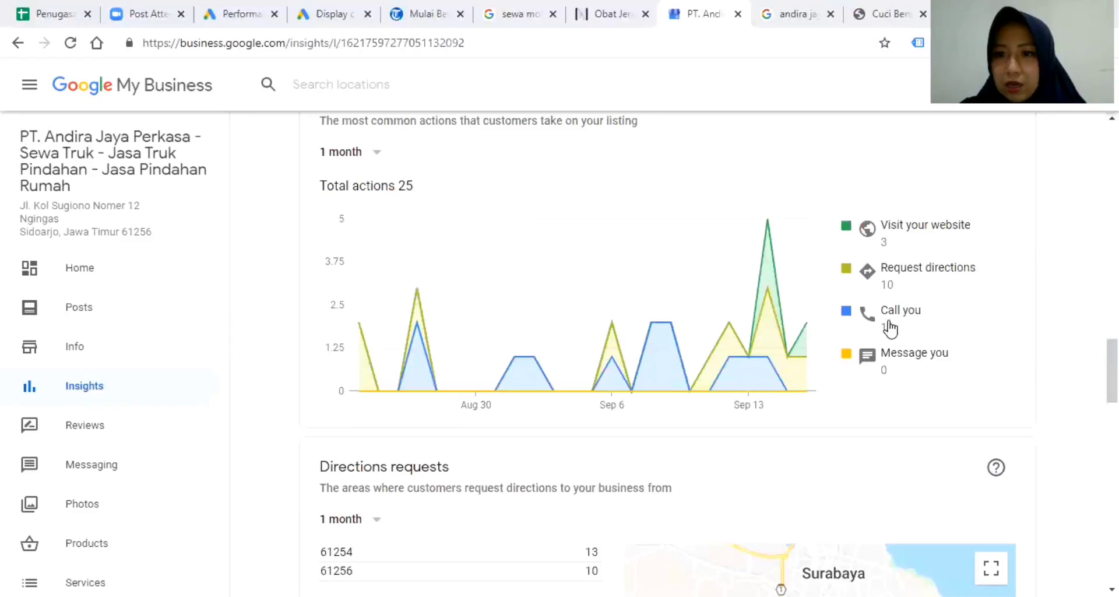
click(807, 14)
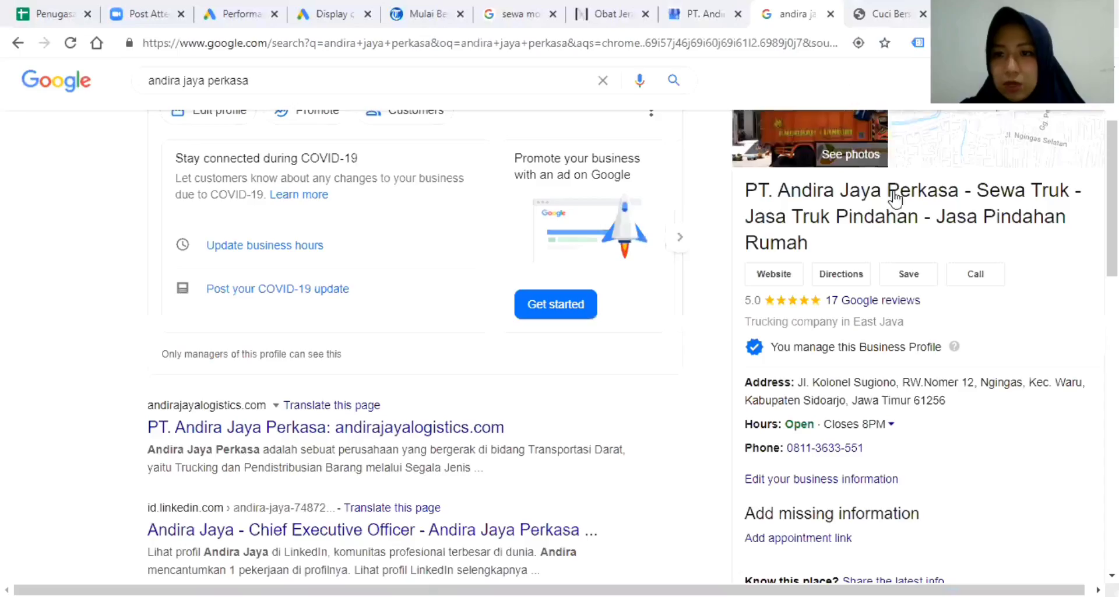
click(693, 14)
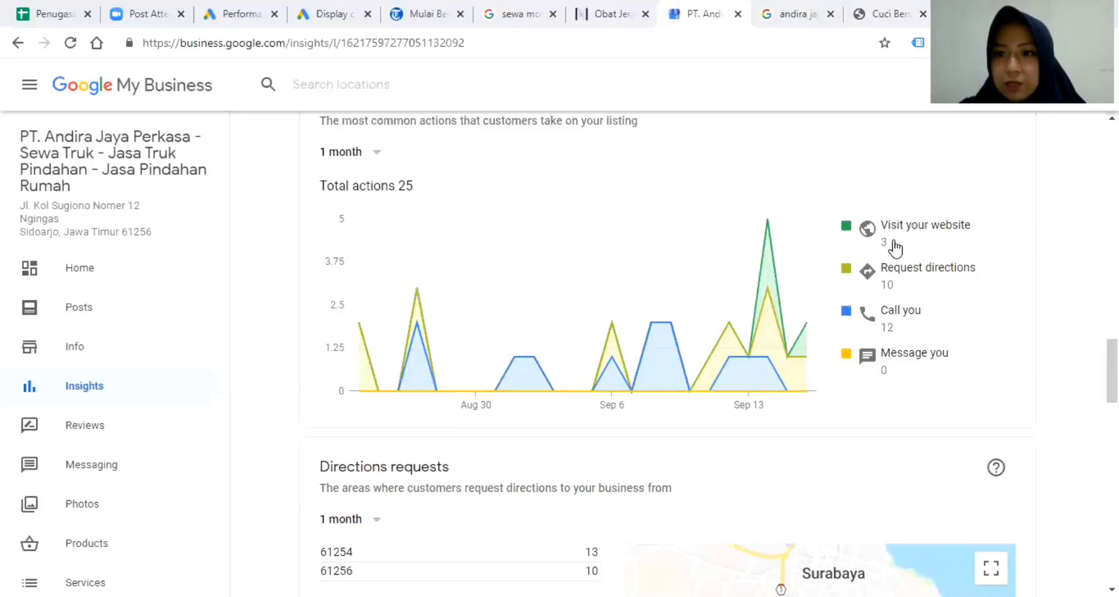
click(791, 20)
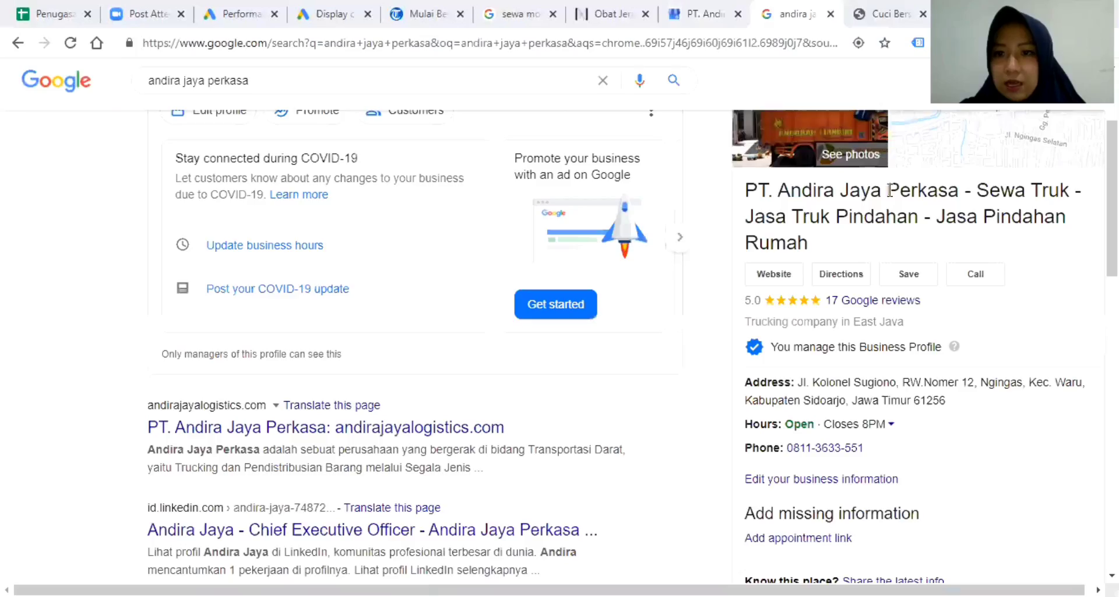
Open the company's website from the search knowledge panel in a new tab.
right_click(774, 284)
click(807, 290)
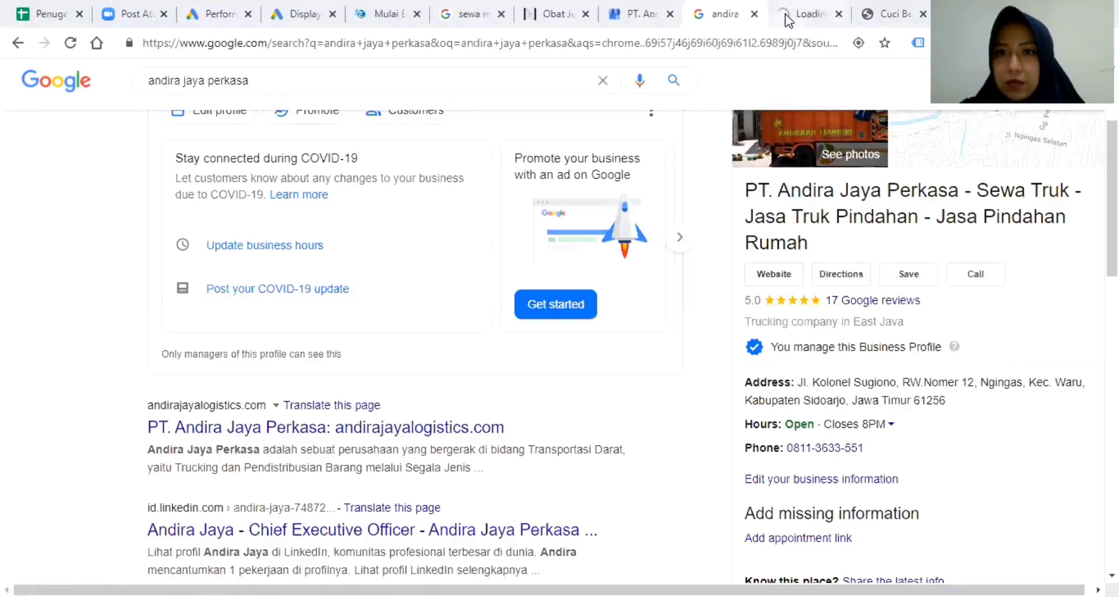
click(809, 13)
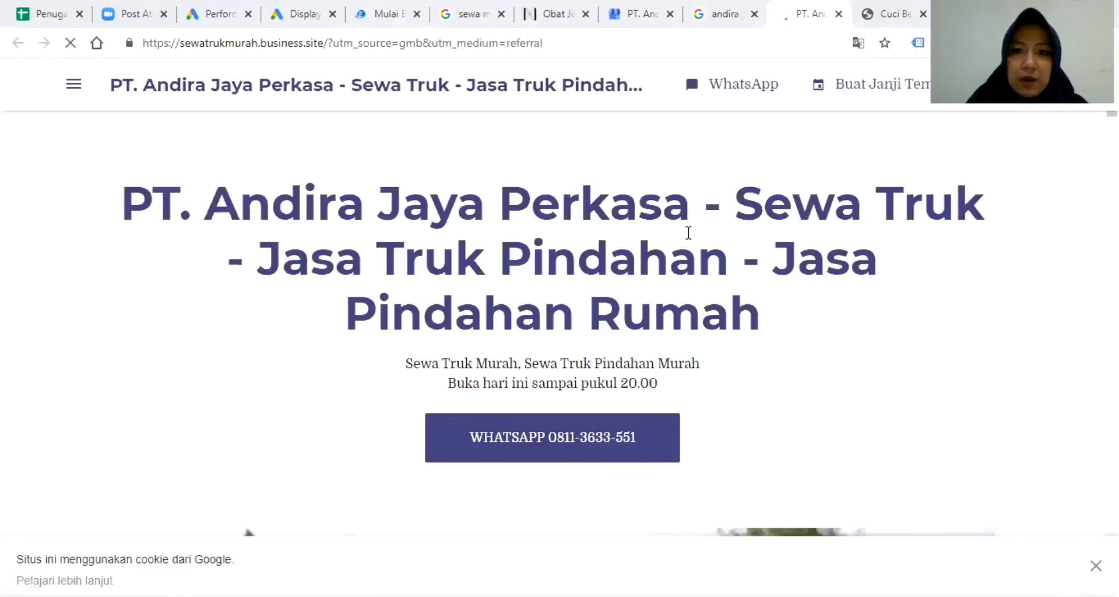
Browse the trucking business.site posts, truck photos and Testimoni, then return to the Insights report.
scroll(699, 257, down, 4)
scroll(716, 291, down, 15)
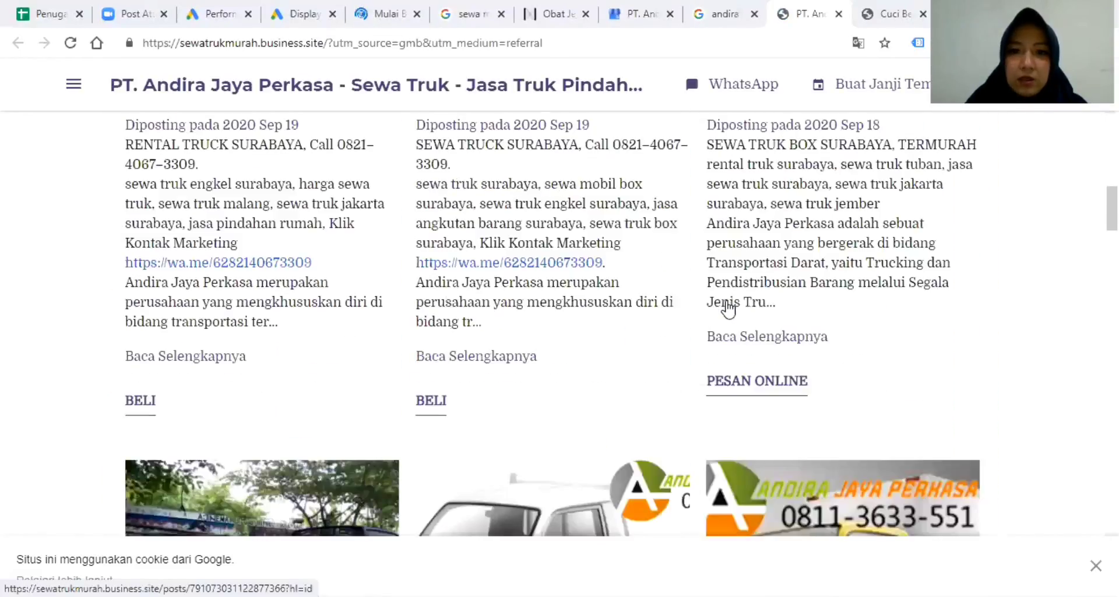
scroll(731, 321, down, 15)
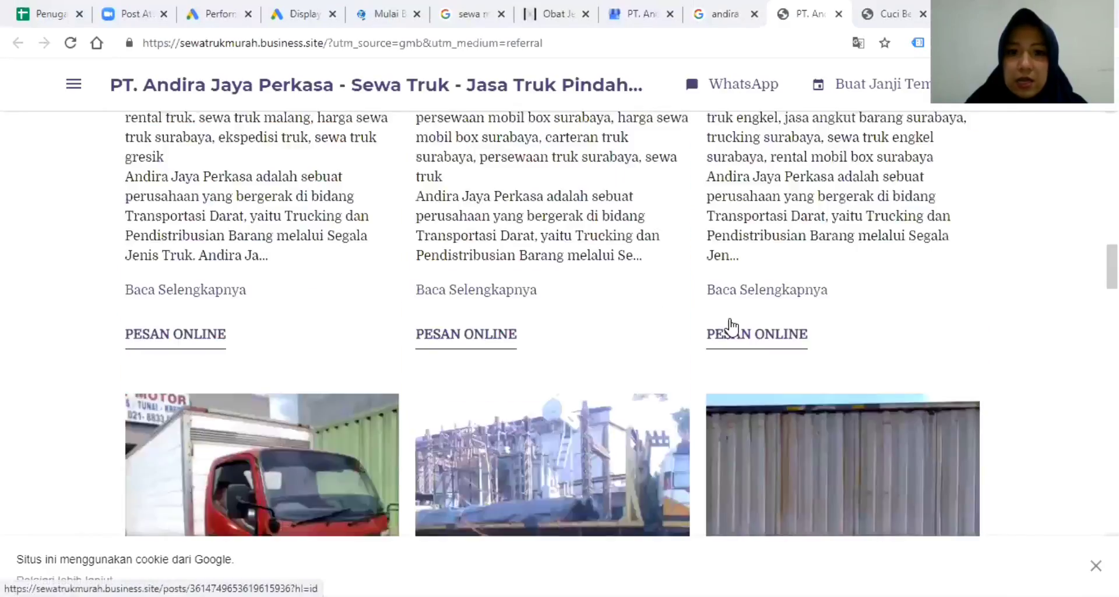
scroll(731, 326, up, 15)
scroll(730, 322, down, 8)
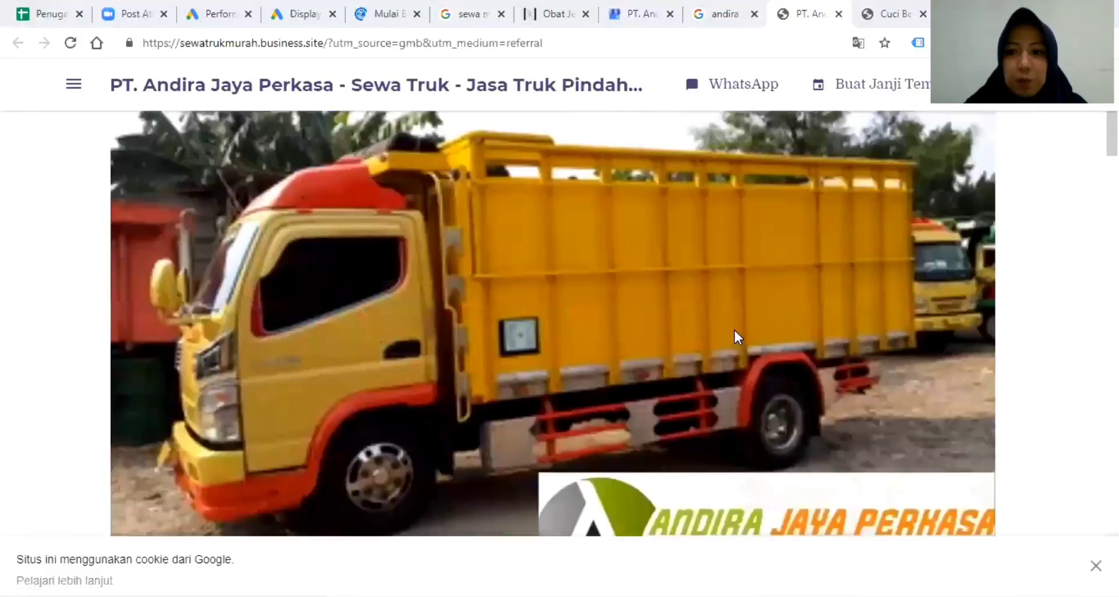
scroll(734, 327, down, 20)
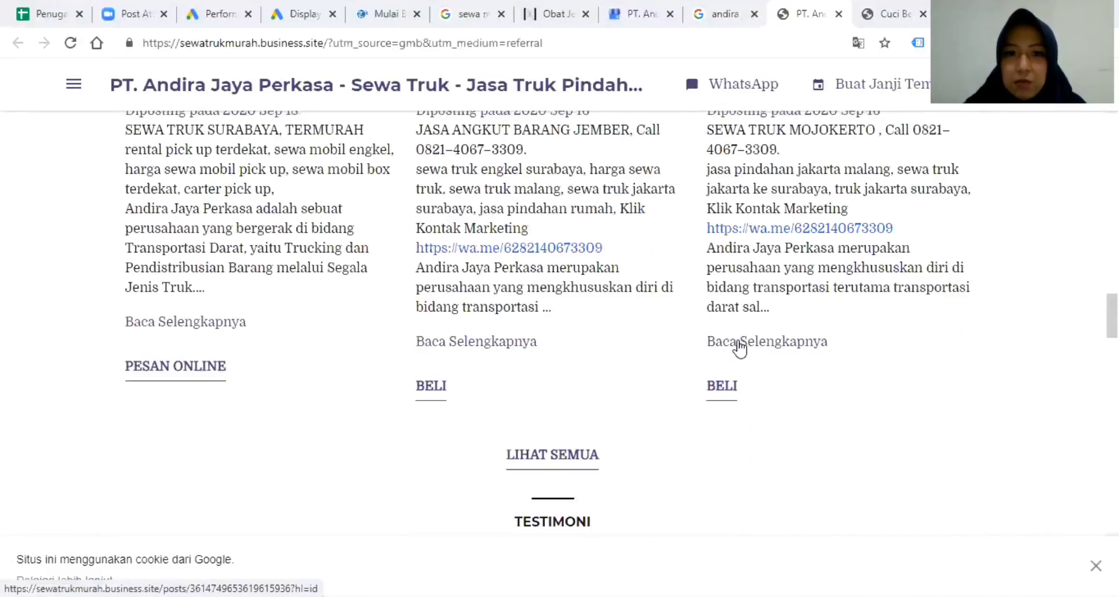
scroll(742, 344, down, 5)
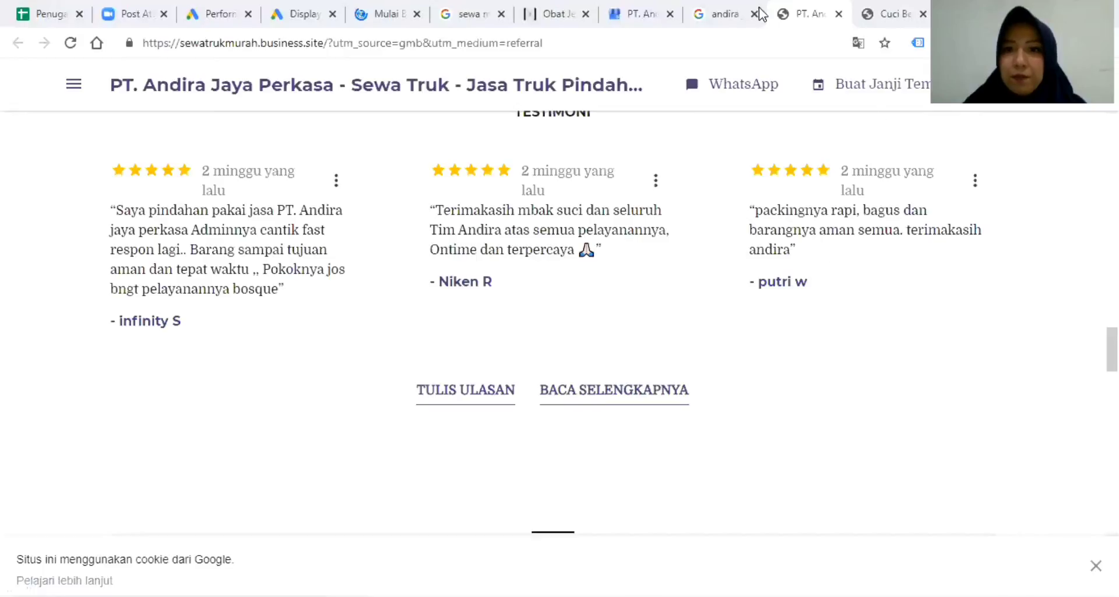
click(725, 13)
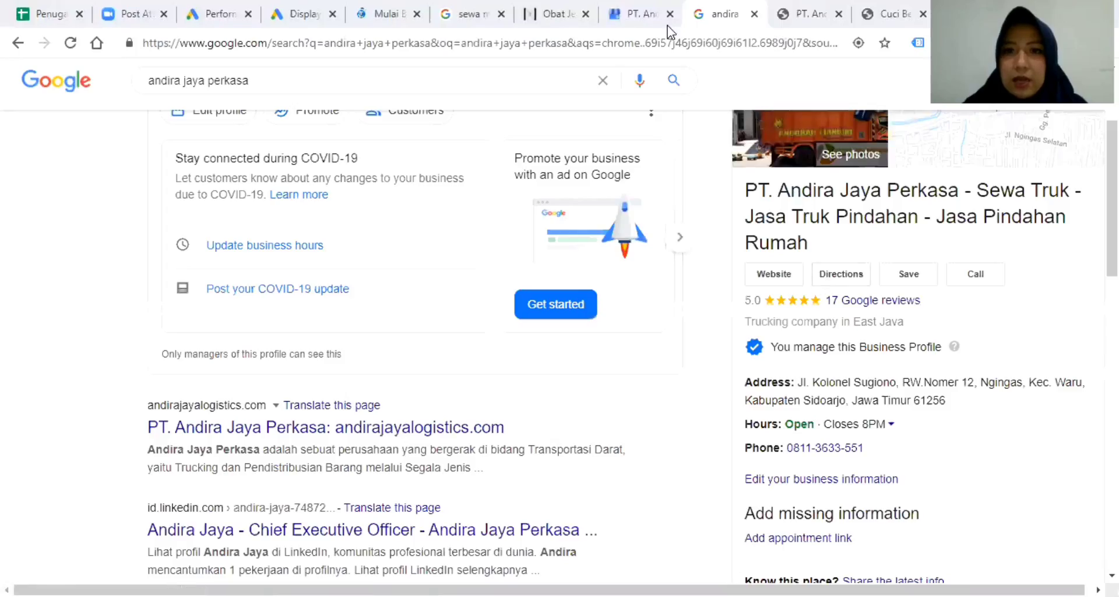
click(637, 14)
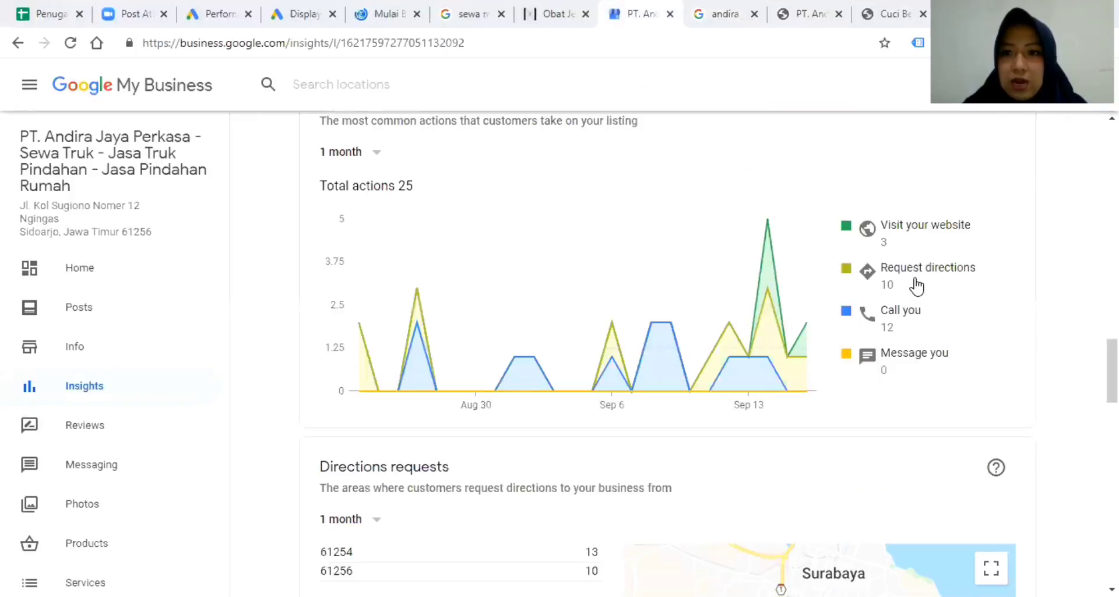
Glance at the business website and the company's search results in the other tabs.
click(802, 14)
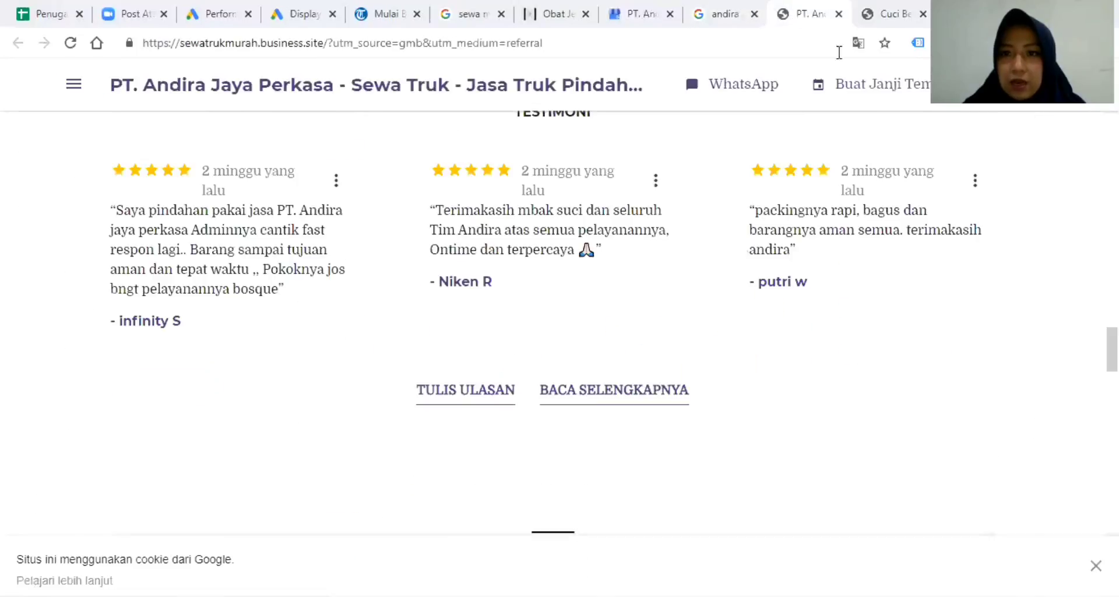
scroll(940, 235, up, 6)
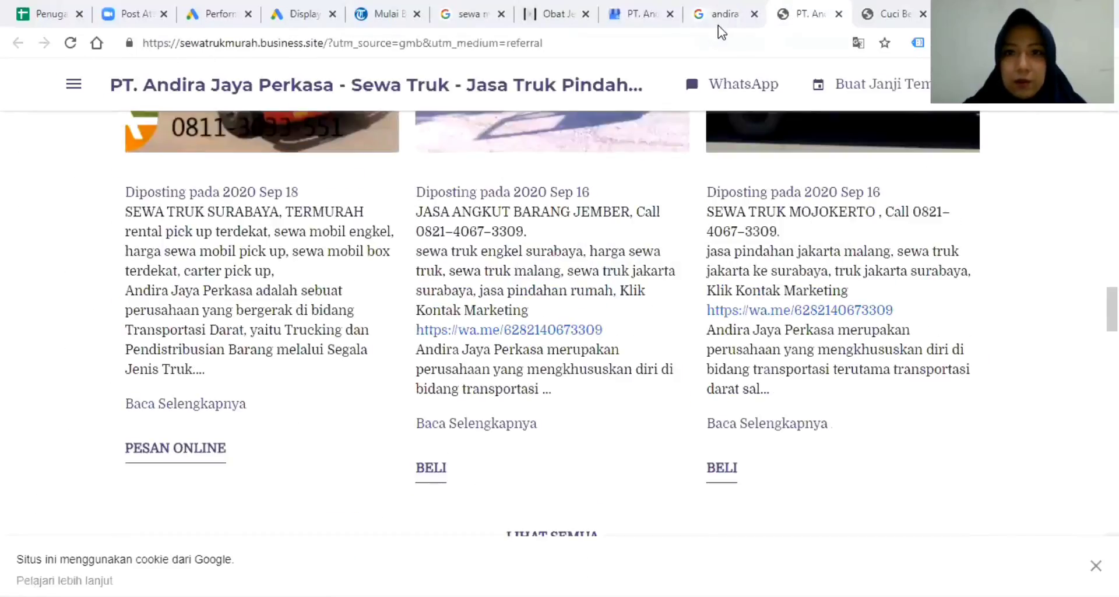
click(719, 23)
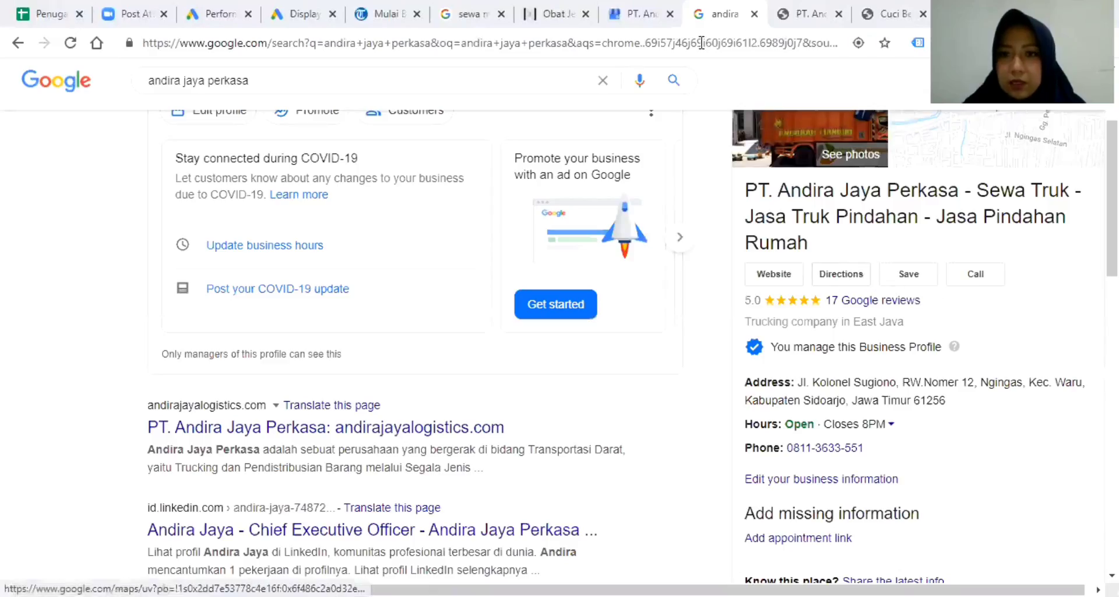
Scroll through the Insights for directions requests, phone calls, photo views and photo quantity, then open Reviews.
click(653, 18)
scroll(868, 292, down, 3)
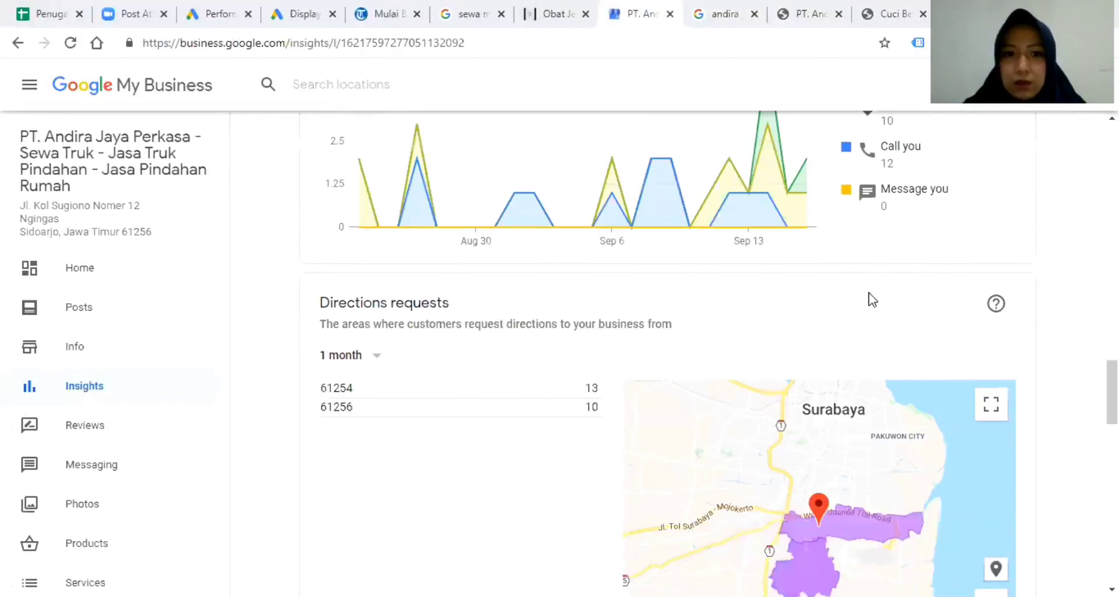
scroll(872, 296, down, 3)
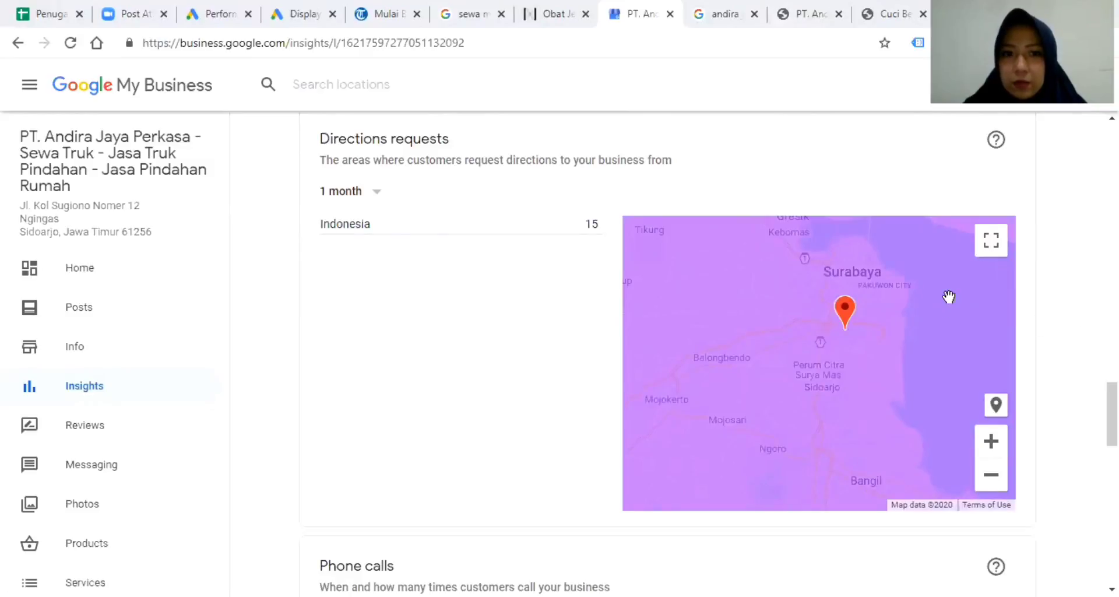
scroll(949, 298, down, 10)
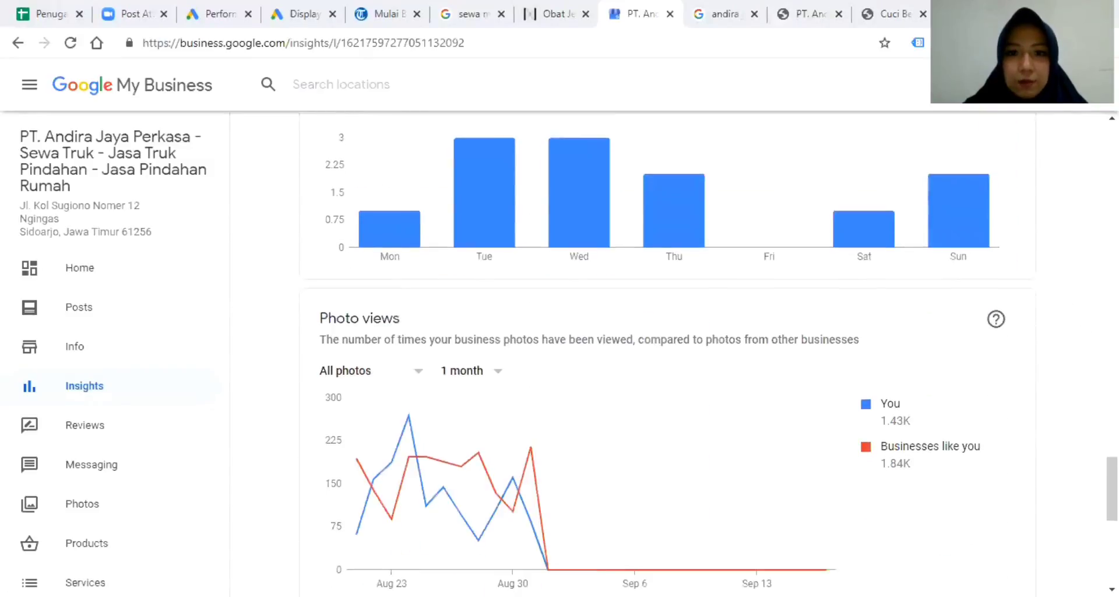
scroll(667, 350, down, 7)
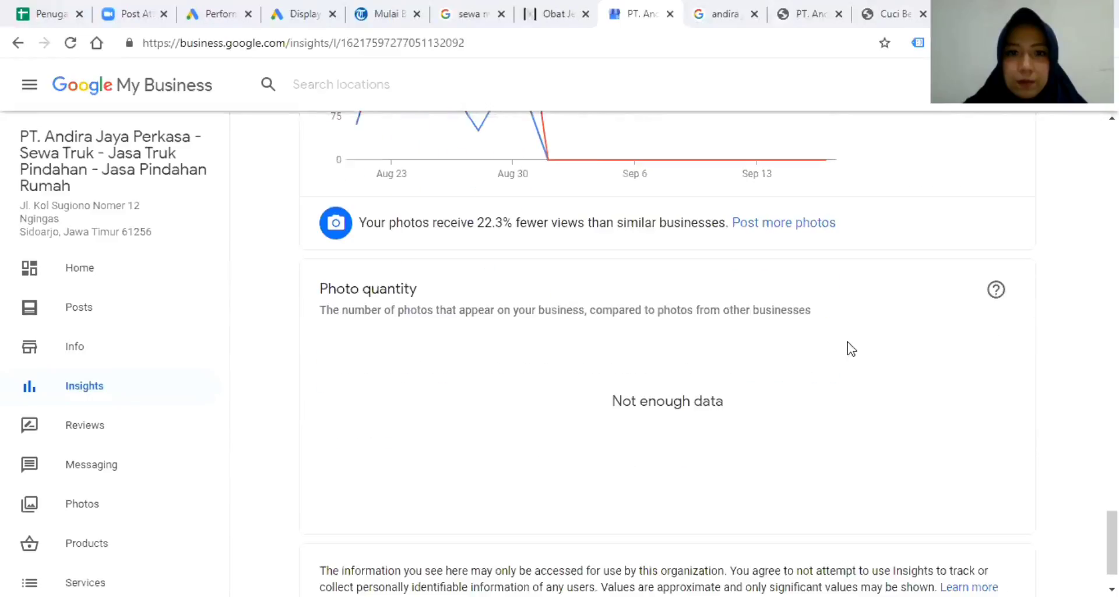
scroll(855, 349, up, 3)
mouse_move(833, 324)
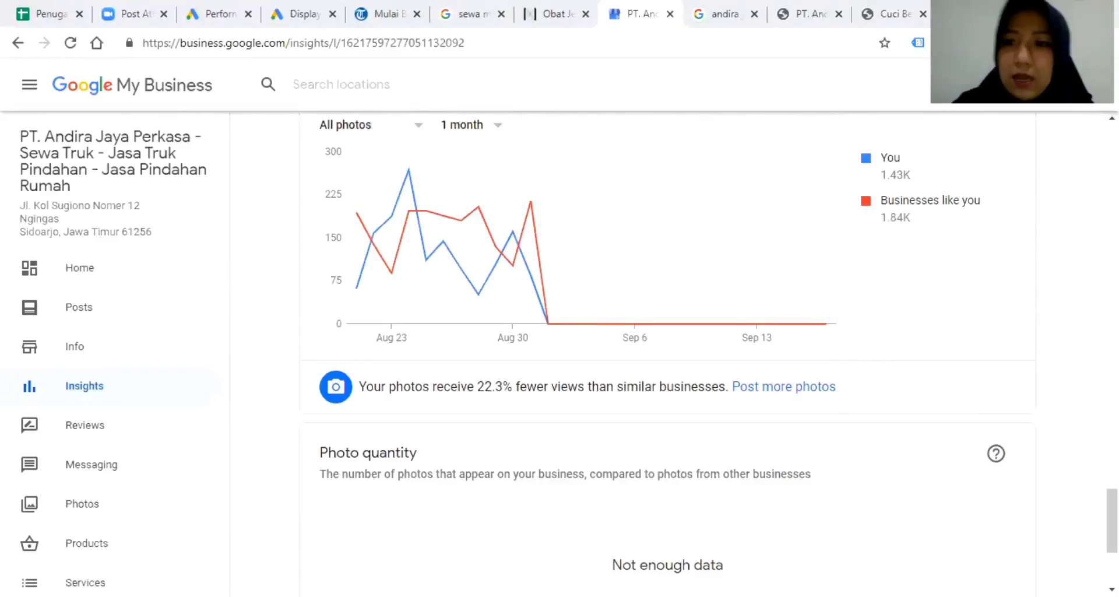
click(113, 443)
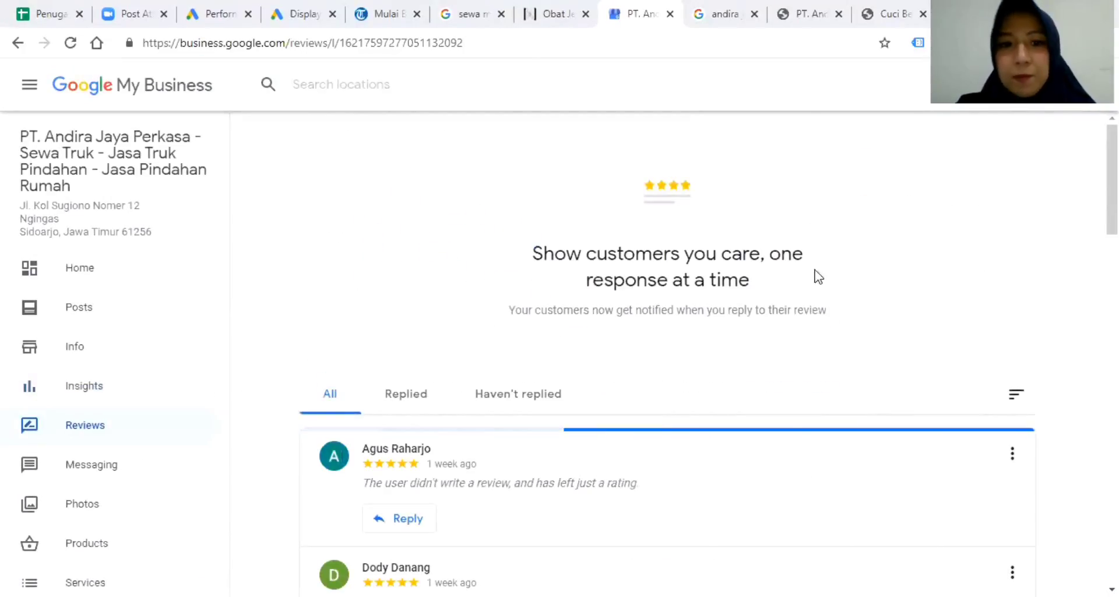
Post 'Terima kasih kepercayaan Bapak menggunakan Jasa Andira Logistics' on the first five-star rating, copying the text for reuse.
scroll(982, 273, down, 4)
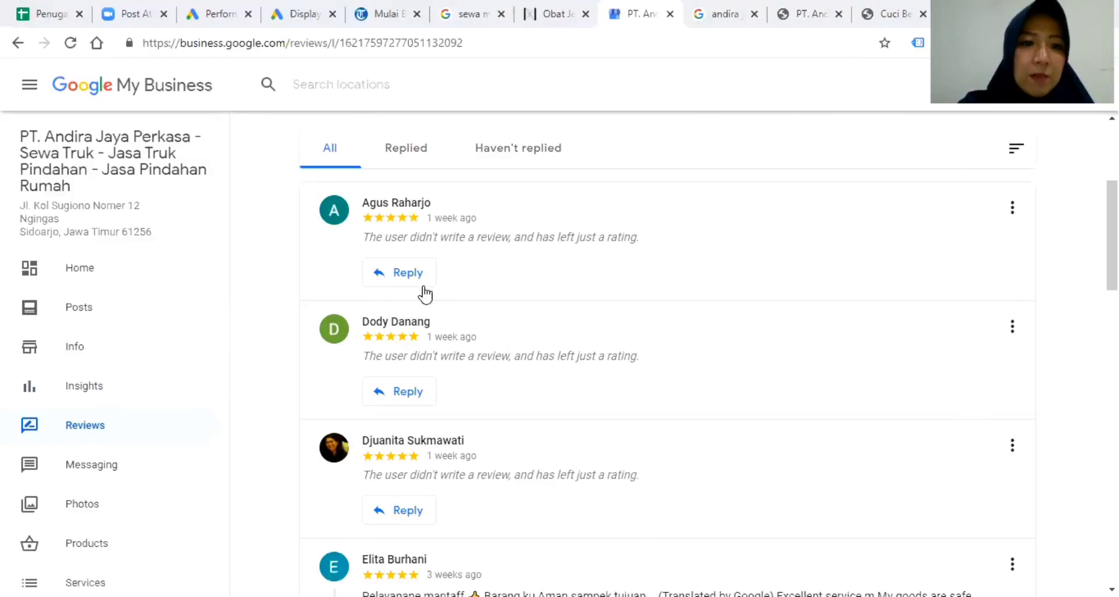
click(407, 273)
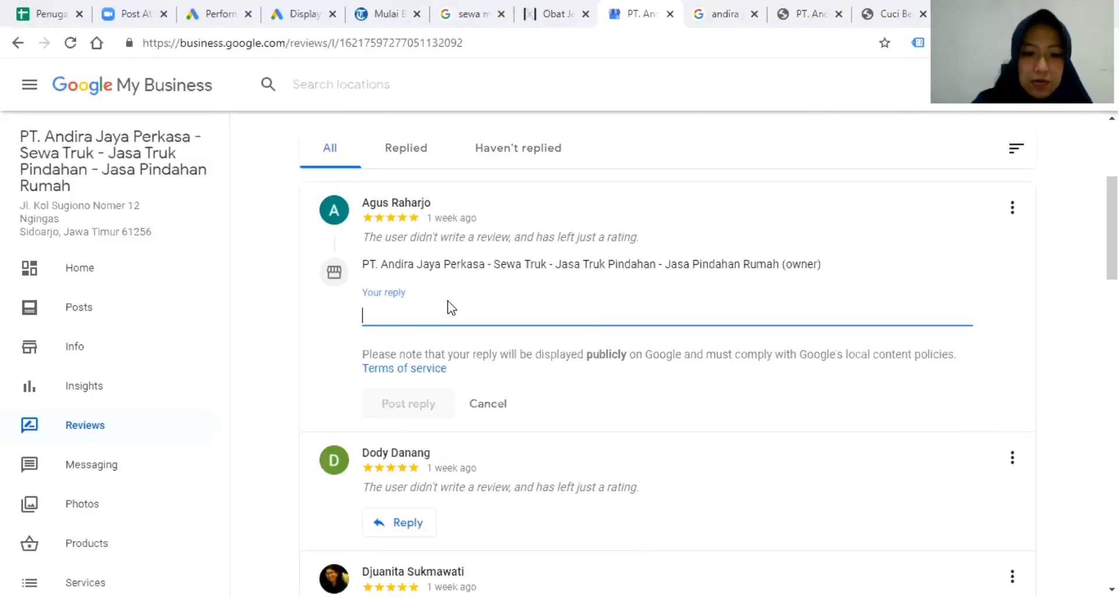
text(Terima kasih kepercayaan )
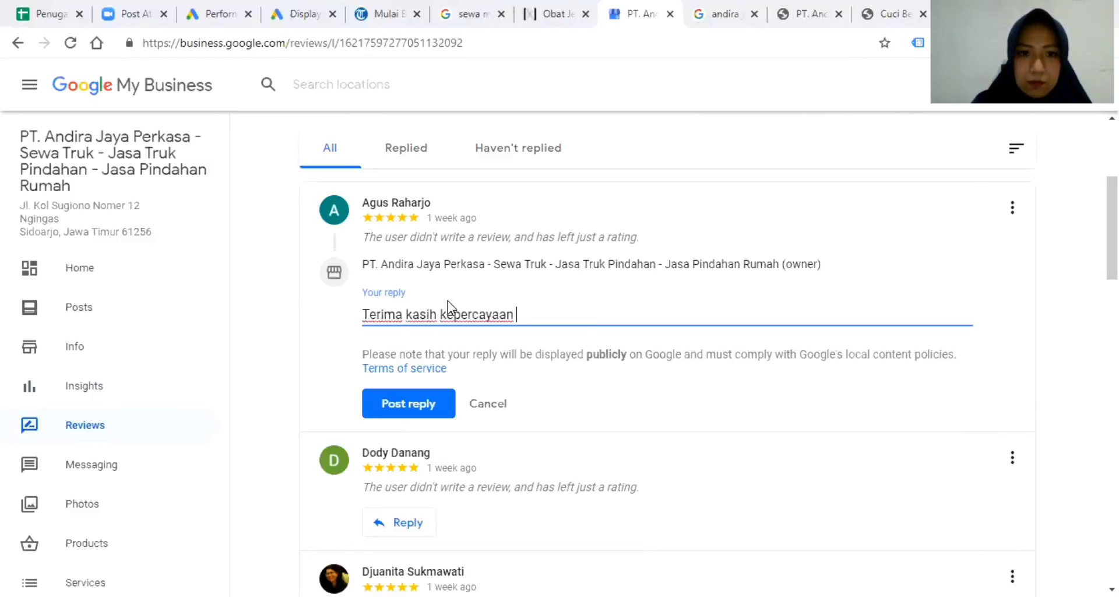
text(Bapak men)
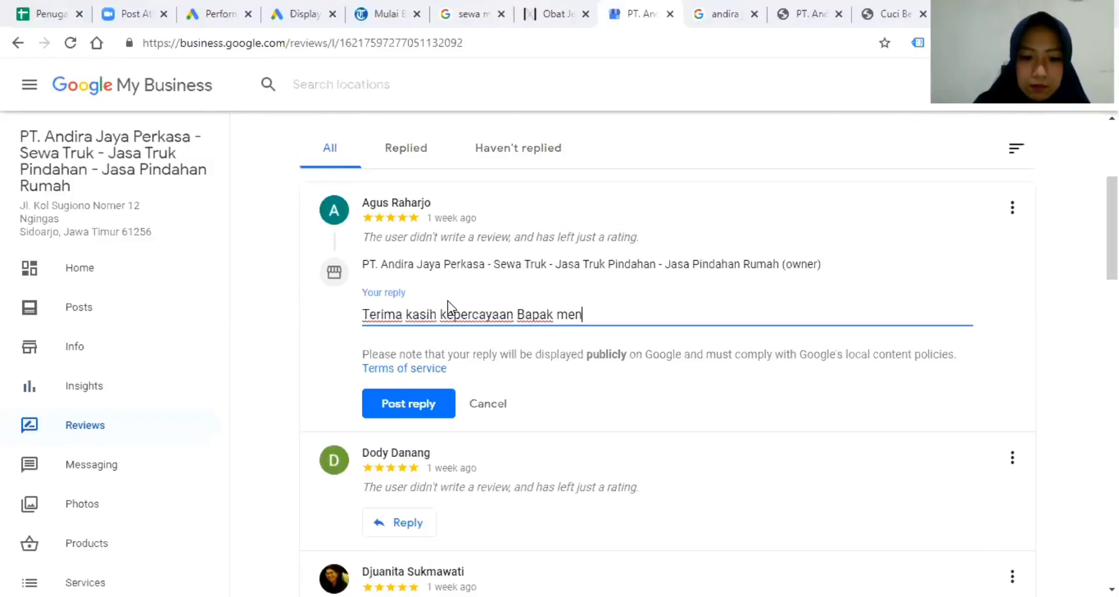
text(ggunakan Jasa Andira Logistics)
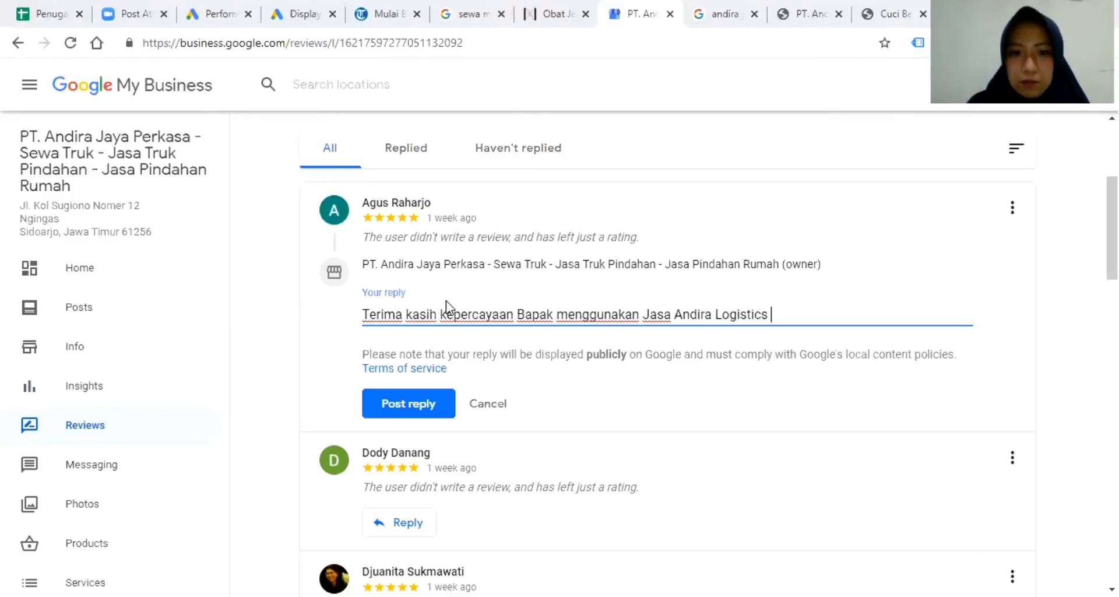
drag(774, 312, 338, 329)
key(ctrl+c)
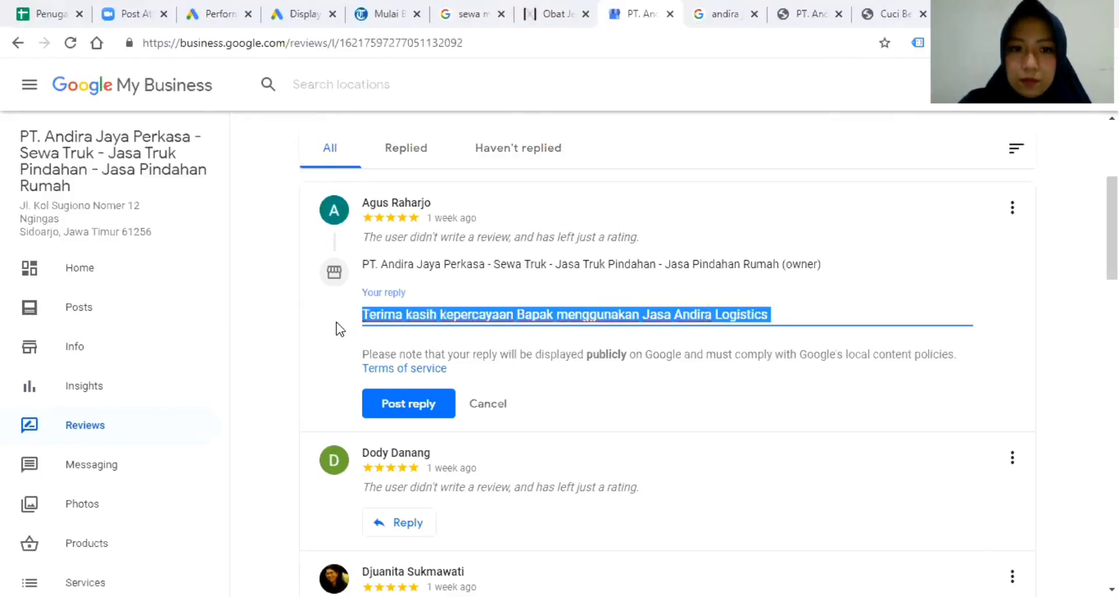
click(411, 404)
scroll(406, 321, down, 3)
Post the same pasted 'Bapak' thank-you reply on the second rating-only review.
click(407, 293)
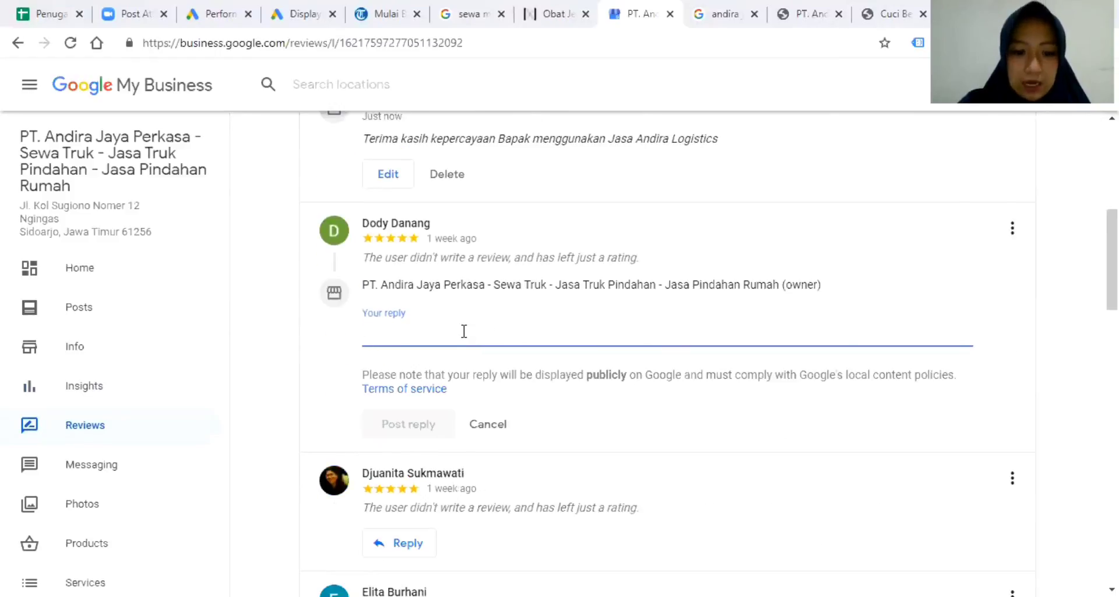
key(ctrl+v)
click(414, 425)
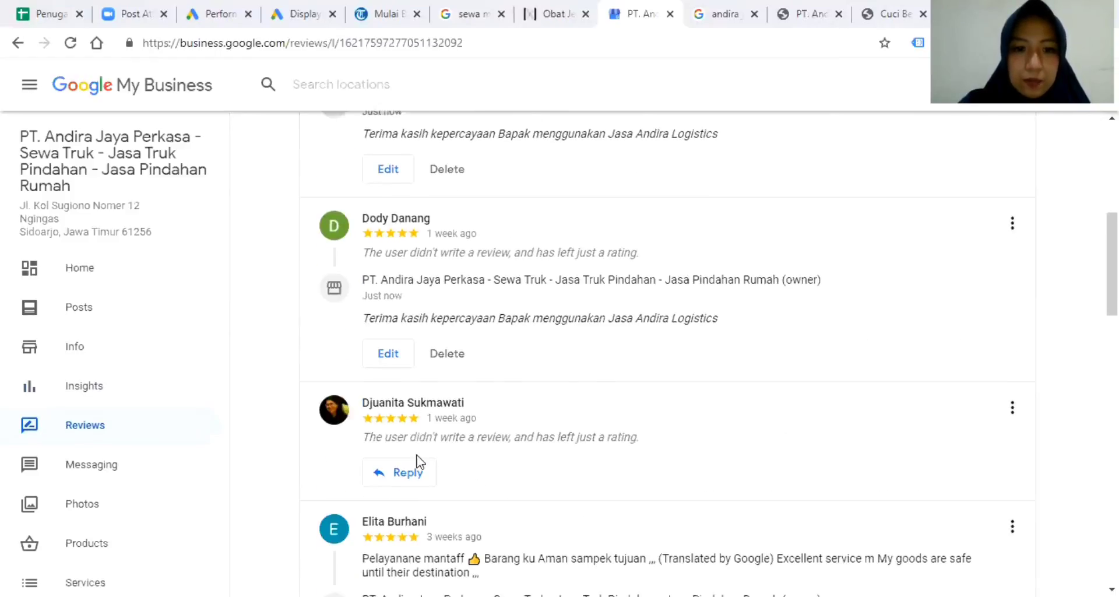
scroll(411, 443, down, 1)
Reply to the third review with 'Terima kasih kepercayaan Ibu menggunakan Jasa Andira Logistics'.
click(404, 396)
key(ctrl+v)
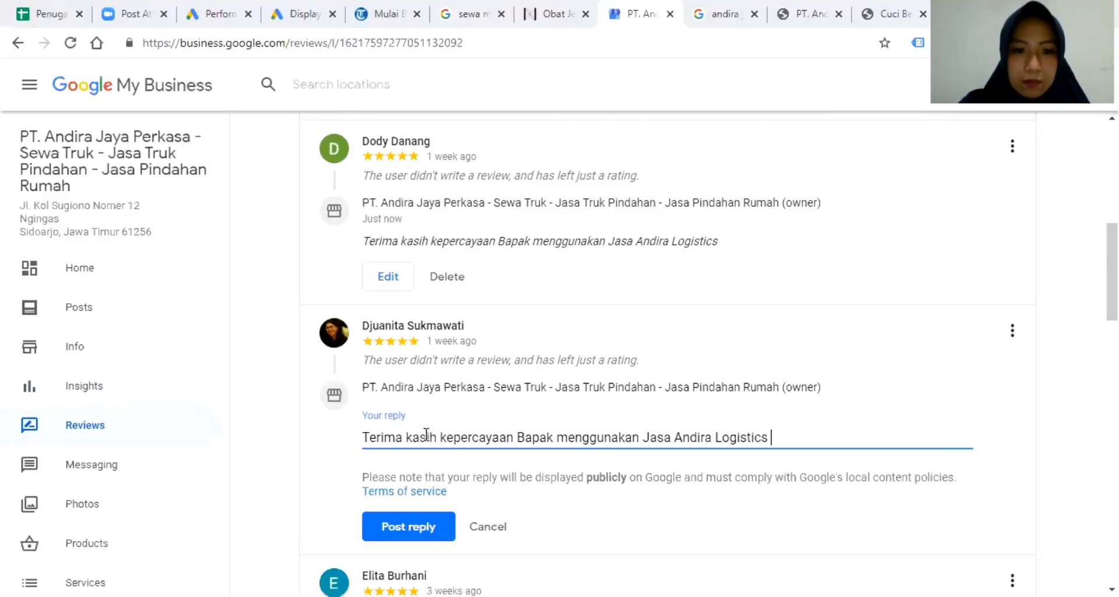
key(BackSpace)
key(BackSpace)
key(BackSpace)
key(BackSpace)
key(BackSpace)
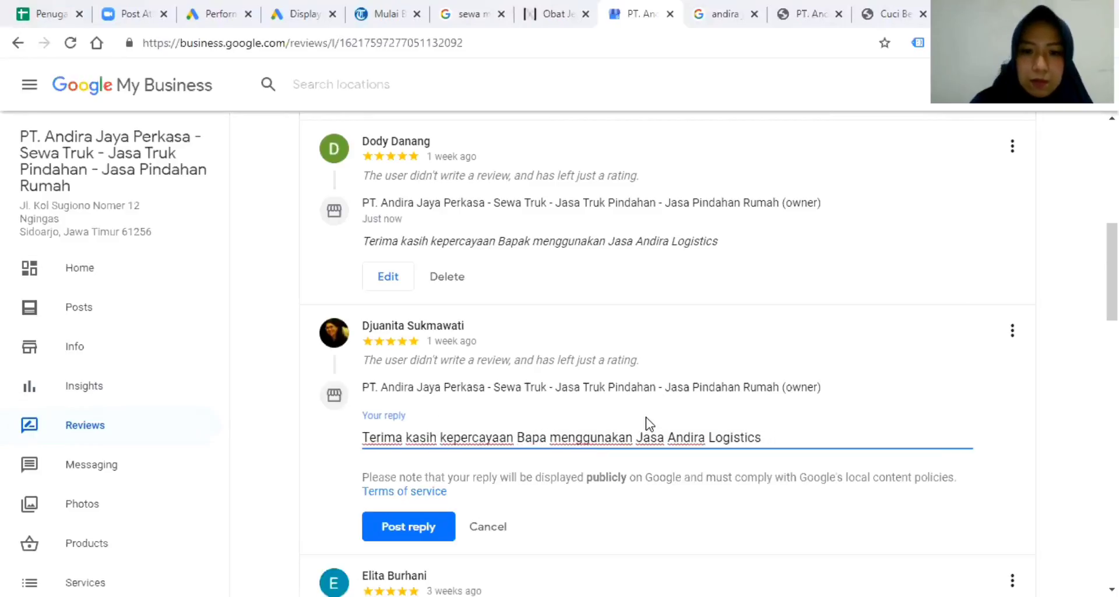
text(IBu)
key(BackSpace)
key(BackSpace)
key(BackSpace)
text(Ibu)
key(Tab)
key(Tab)
key(Return)
scroll(596, 404, down, 4)
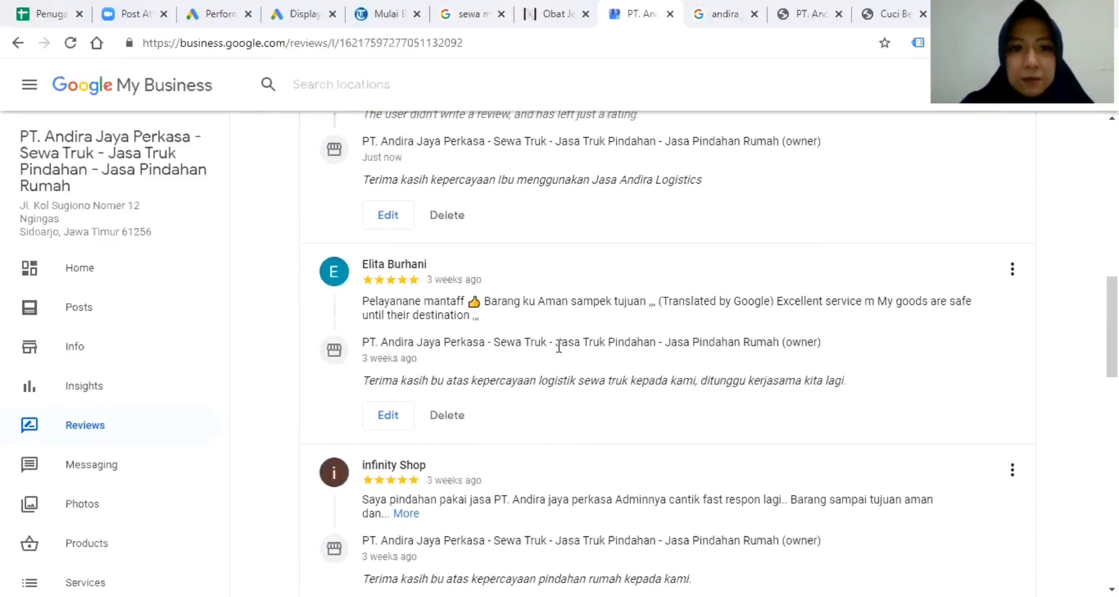
scroll(551, 339, down, 3)
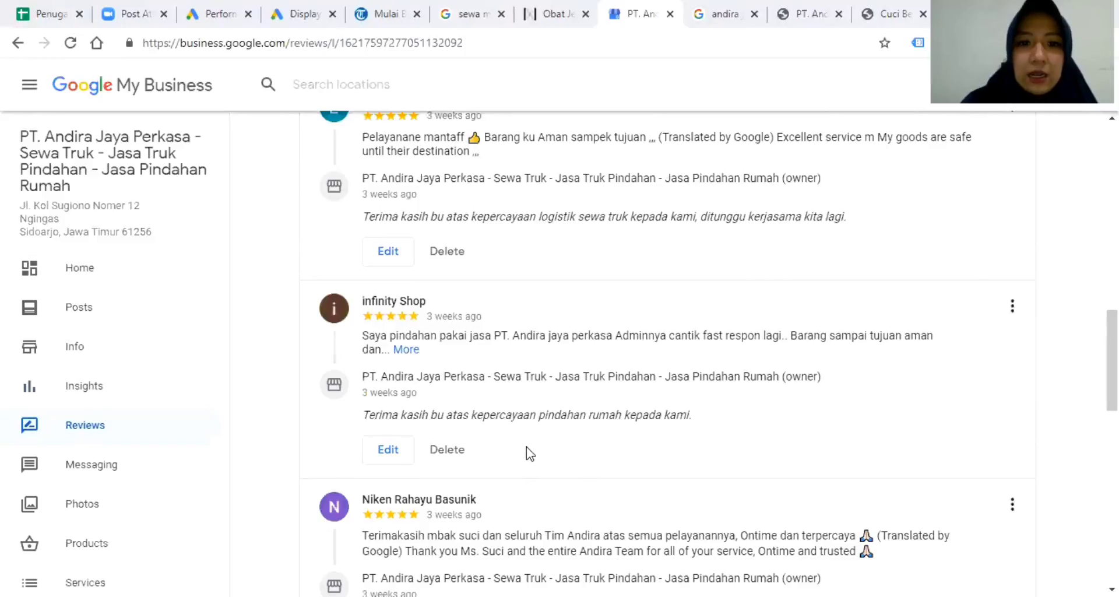
scroll(530, 452, up, 10)
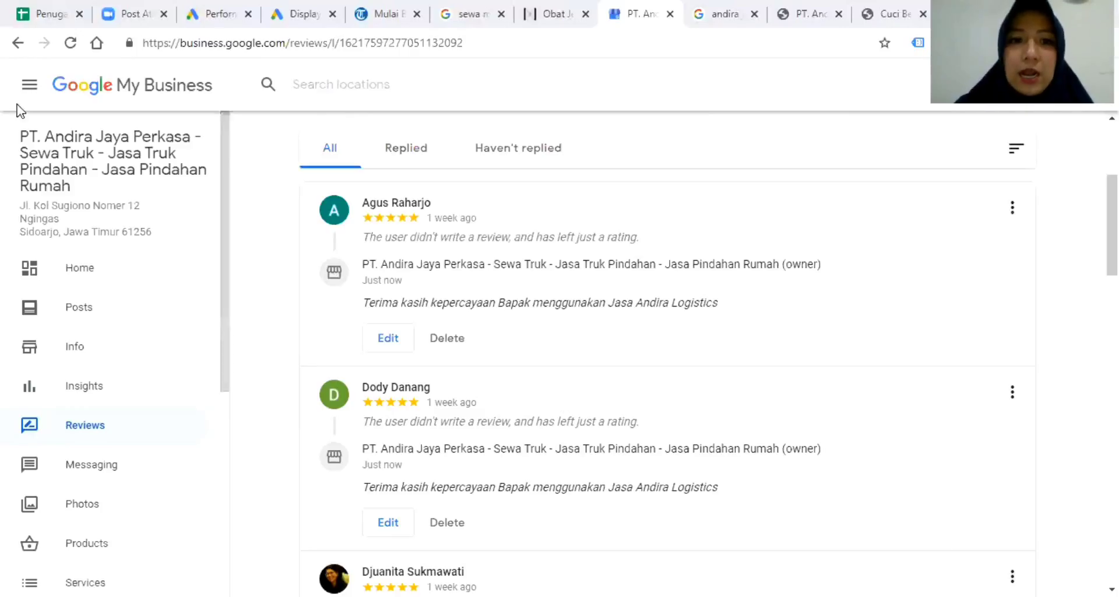
click(402, 150)
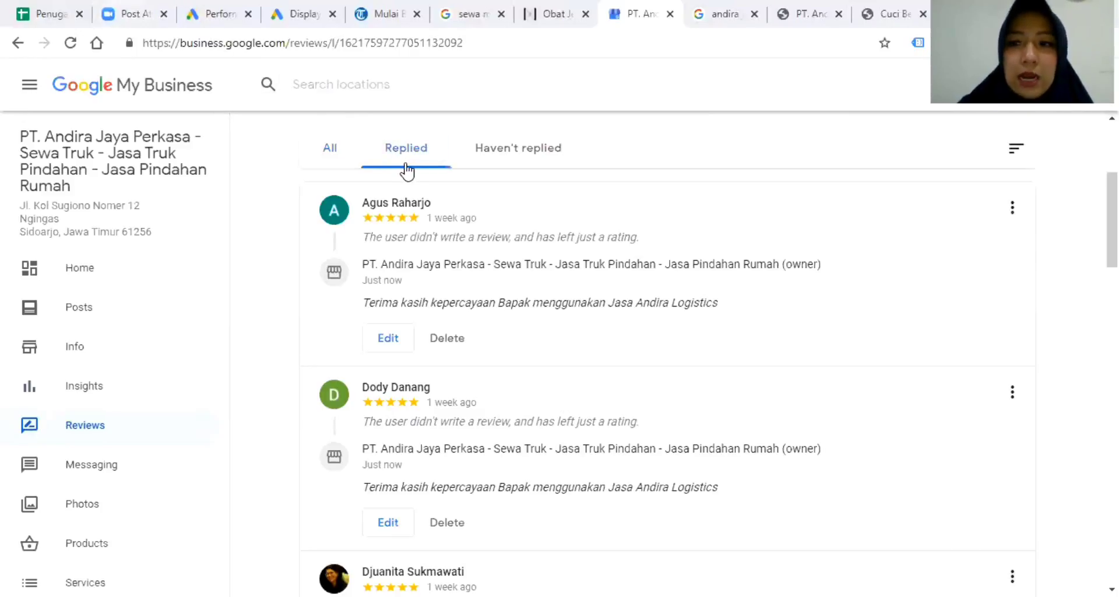
click(338, 153)
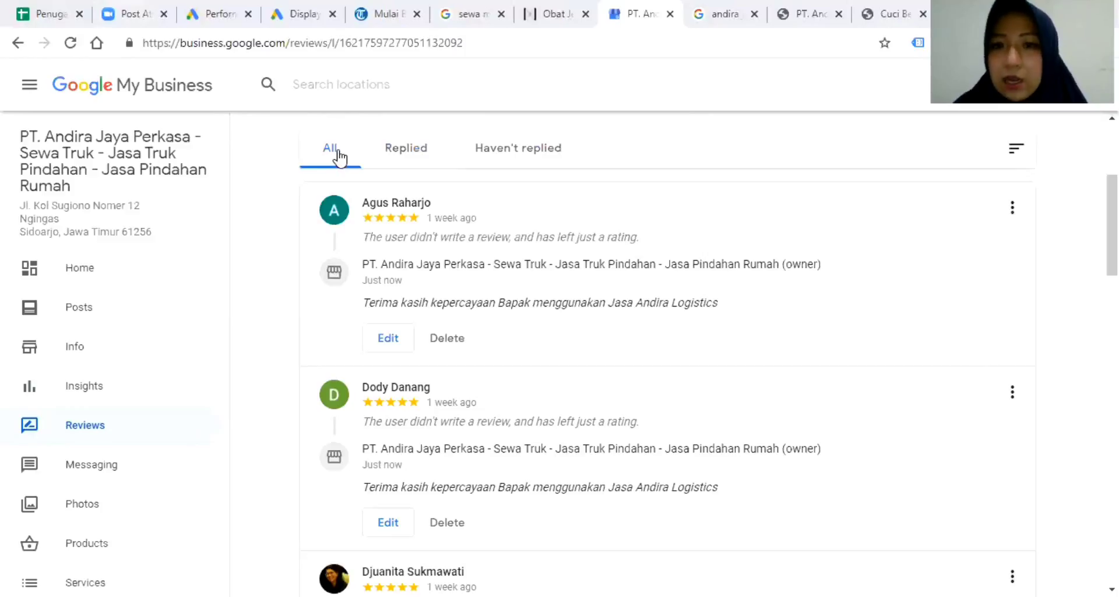
click(1014, 211)
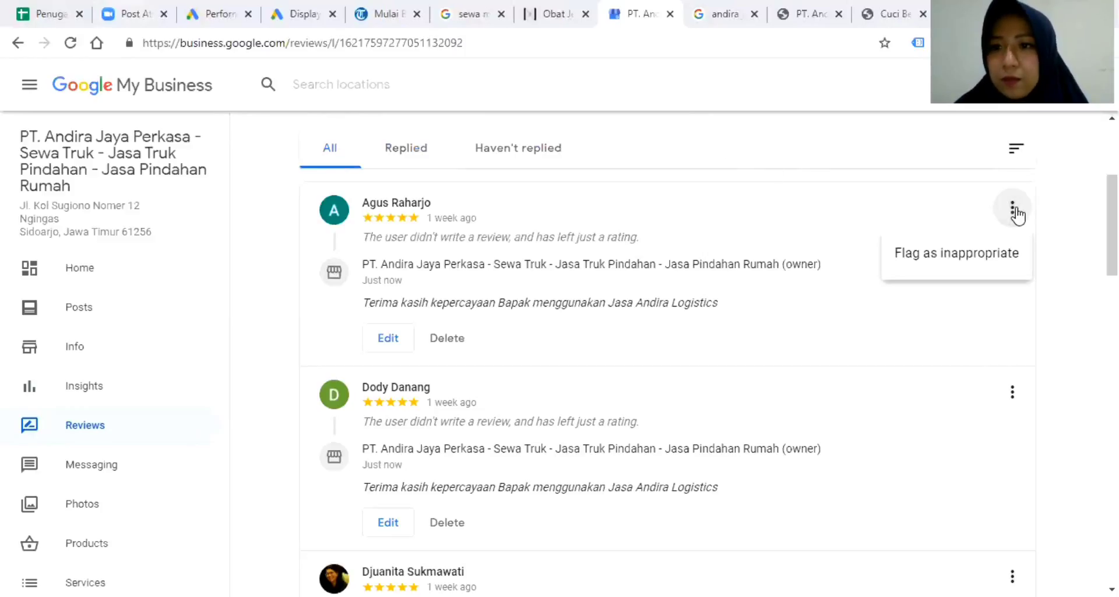
click(1075, 211)
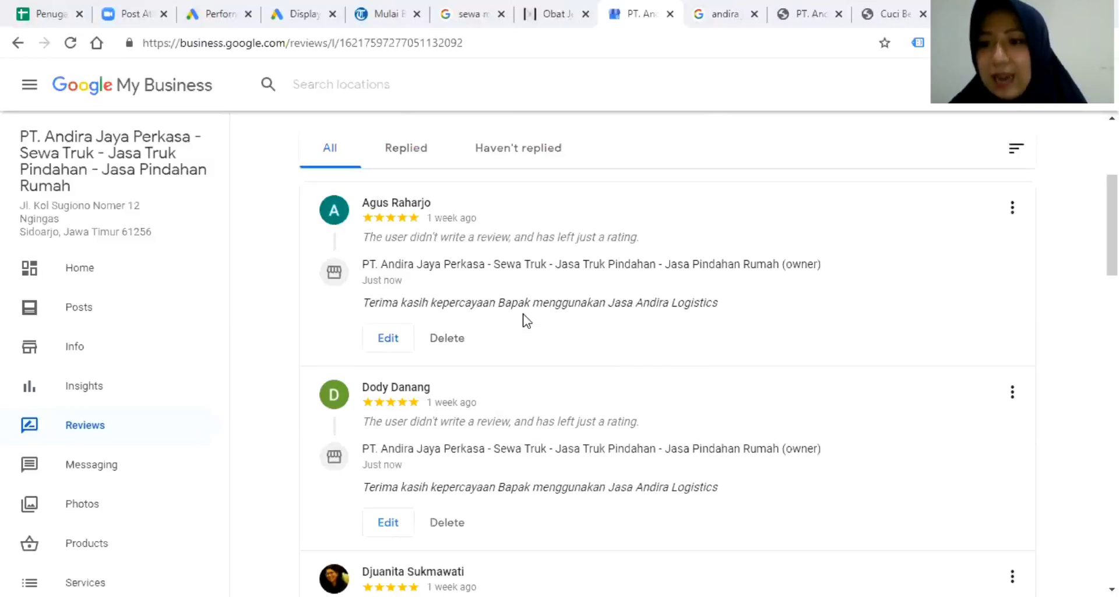
scroll(589, 332, down, 4)
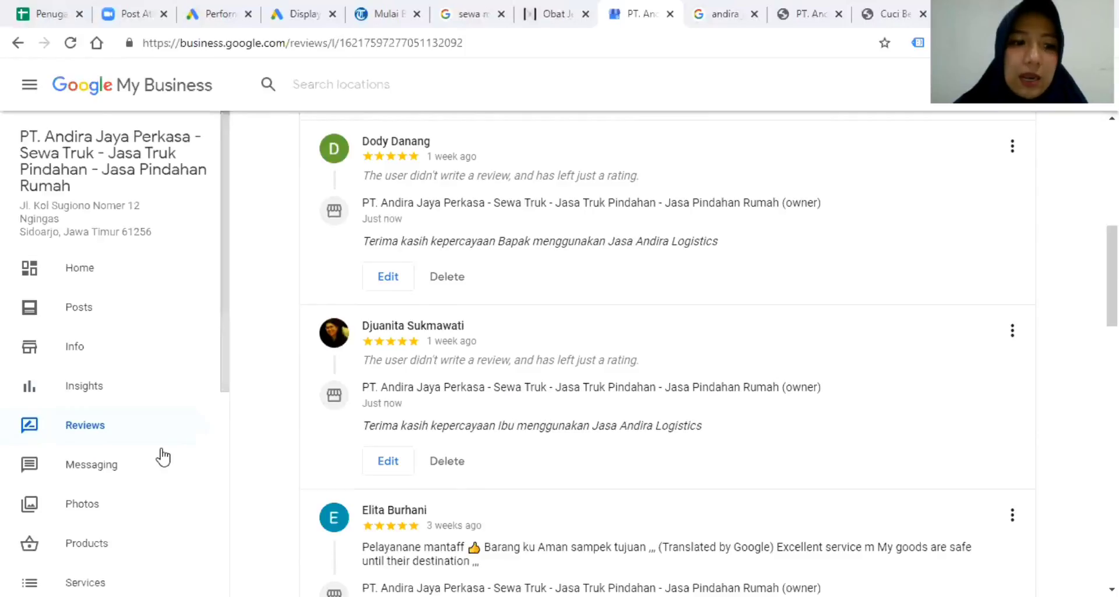
scroll(64, 345, down, 3)
Check the Messaging page, then browse the Photos grid of trucks with view counts like 1.61K and 860.
click(93, 302)
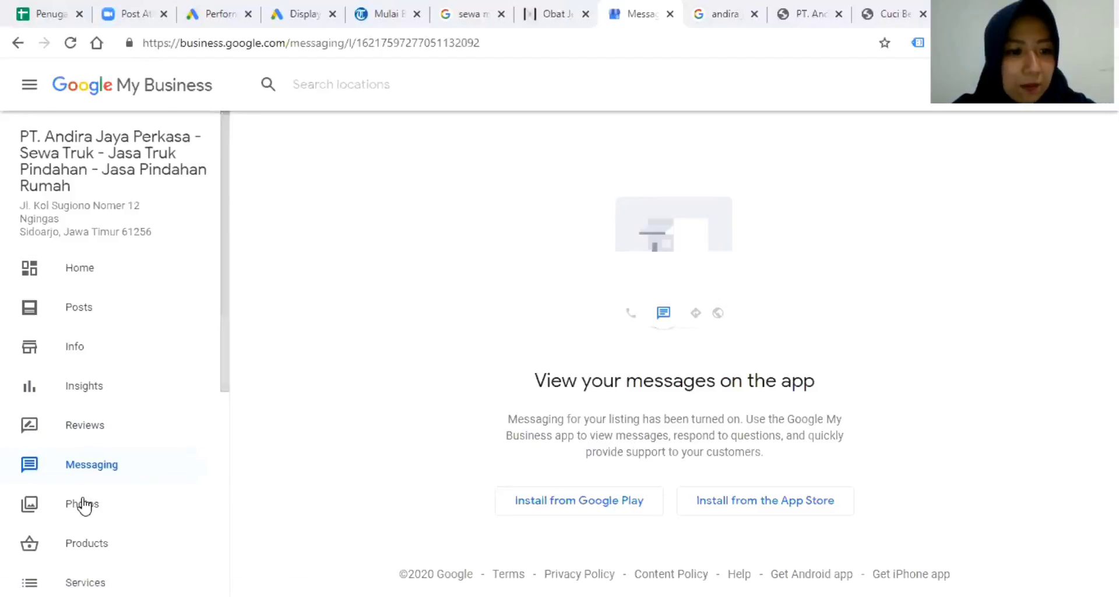
scroll(80, 483, down, 3)
click(121, 350)
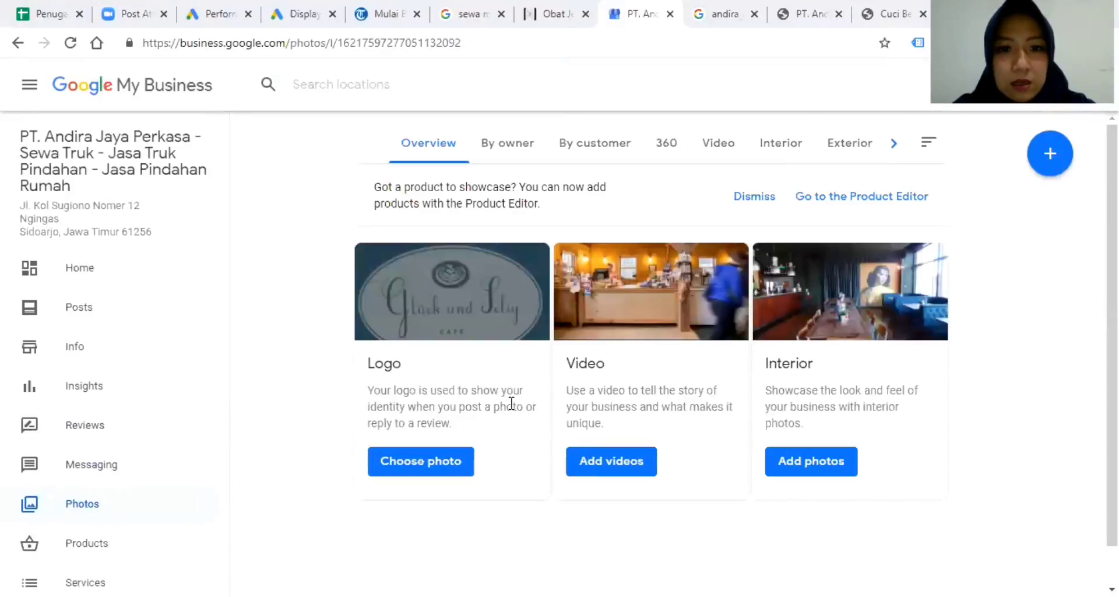
scroll(525, 402, down, 2)
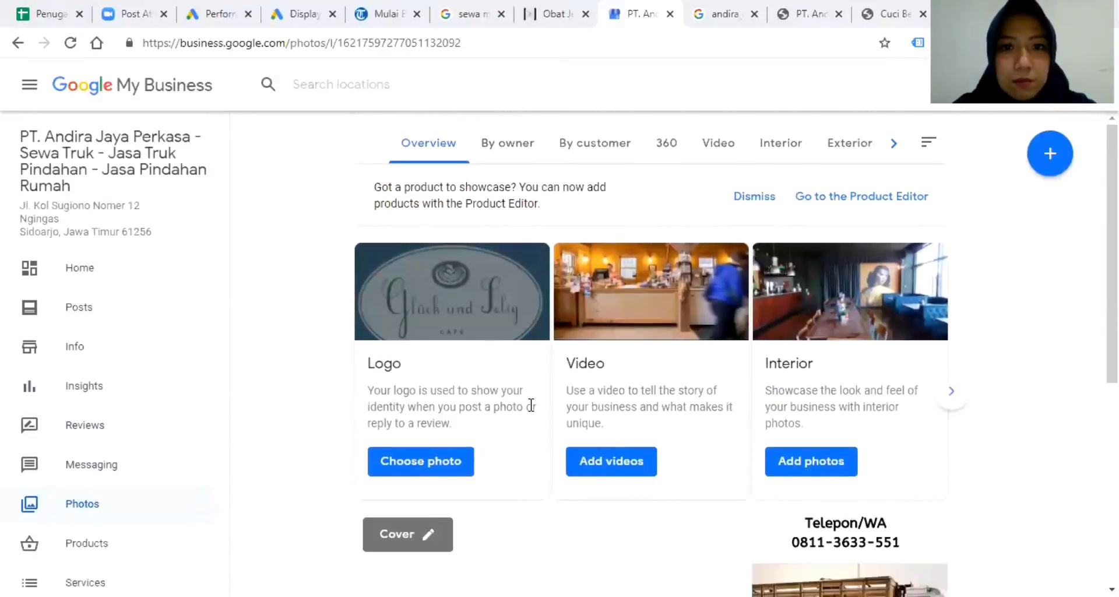
scroll(558, 394, down, 5)
scroll(643, 392, down, 3)
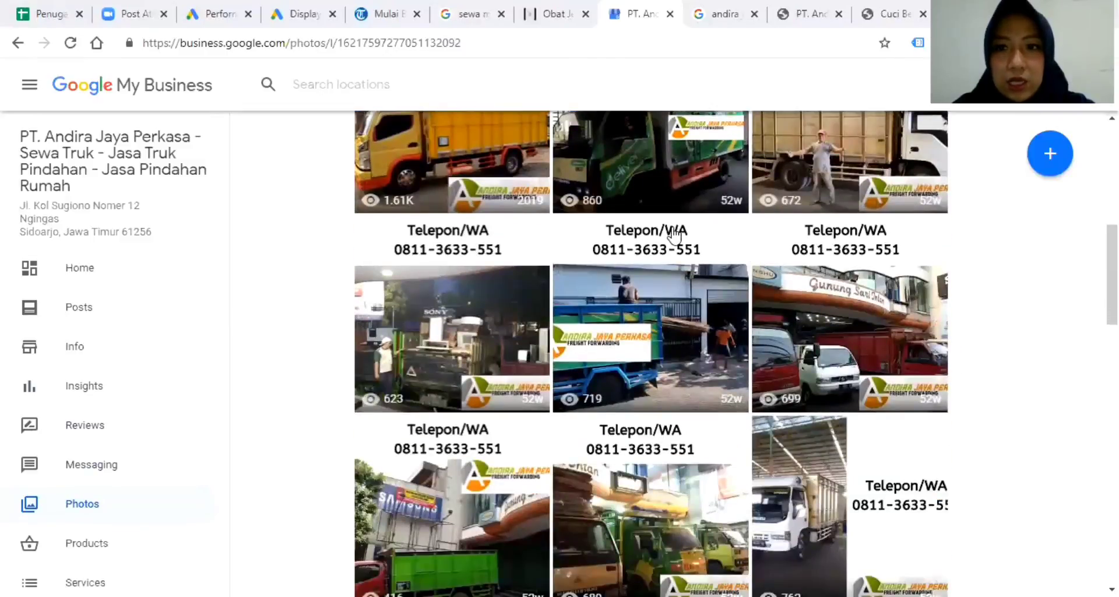
scroll(105, 466, down, 6)
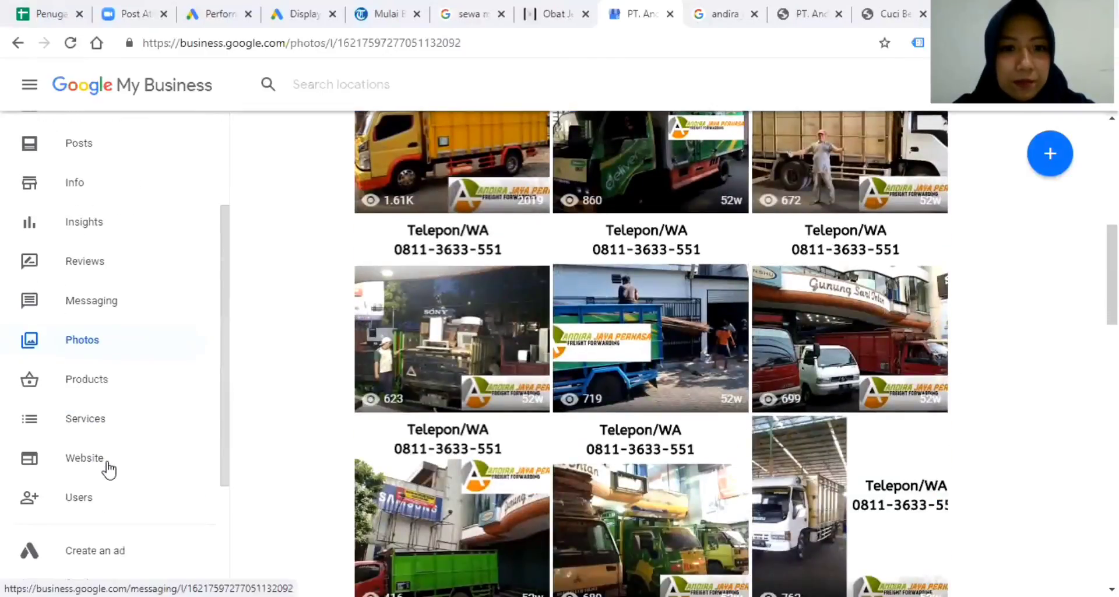
scroll(110, 467, up, 4)
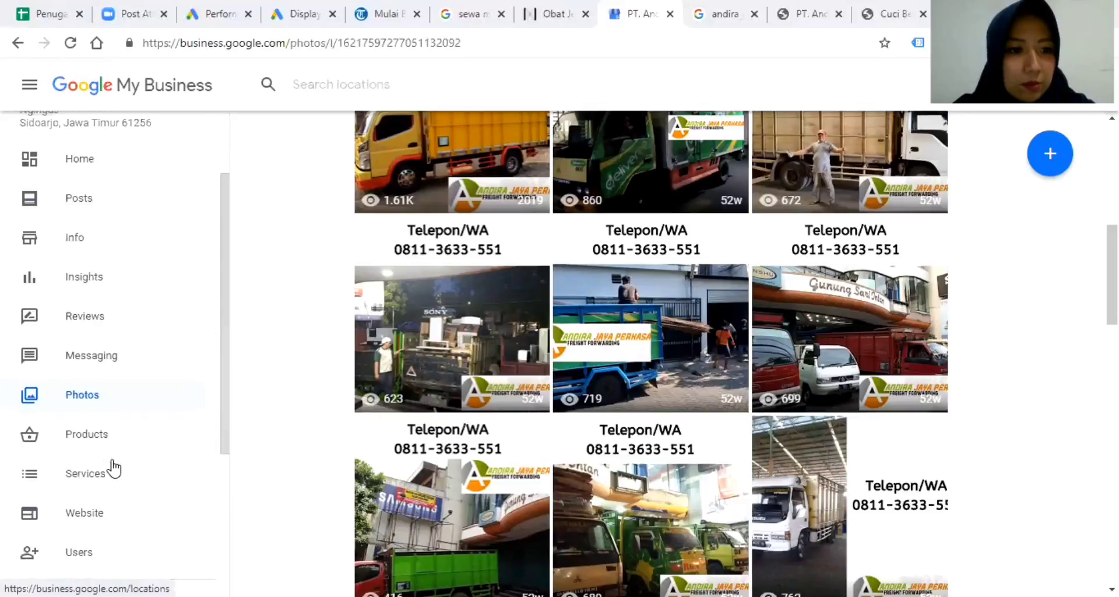
scroll(85, 498, down, 1)
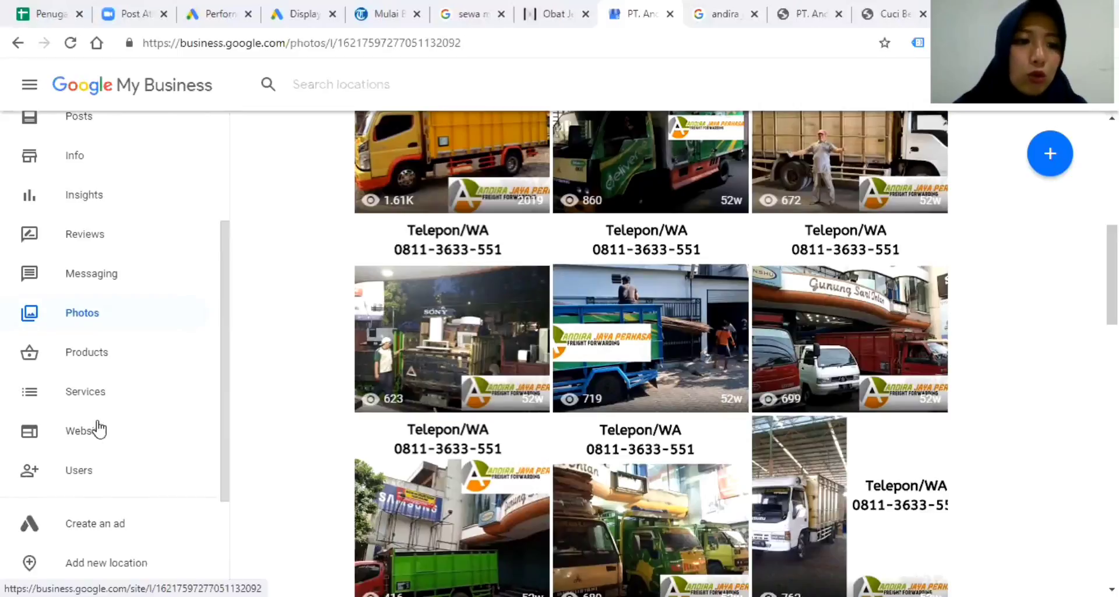
click(78, 474)
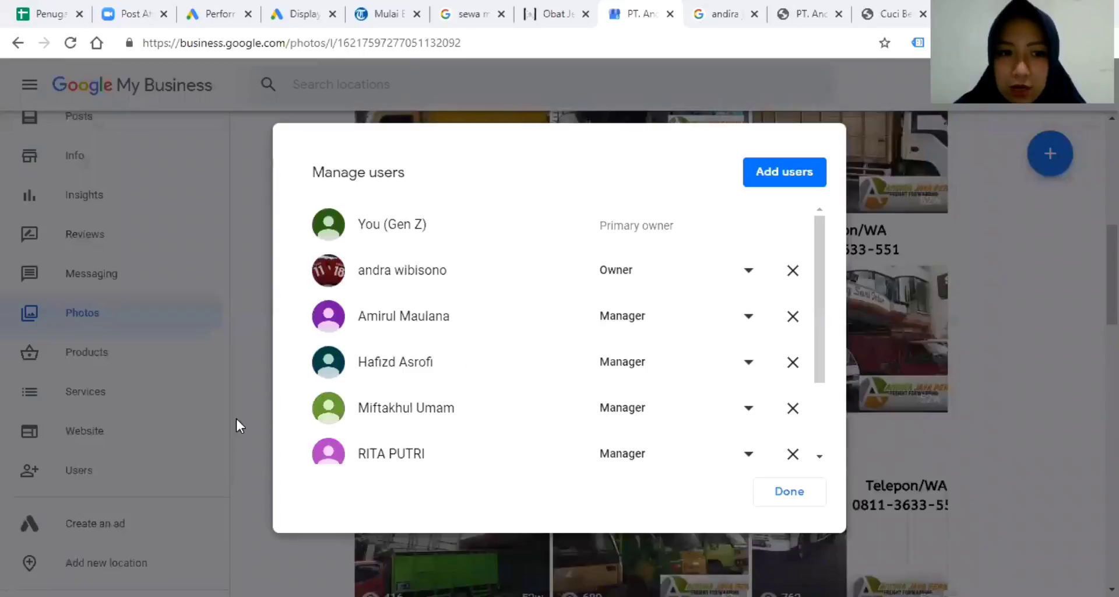
click(908, 142)
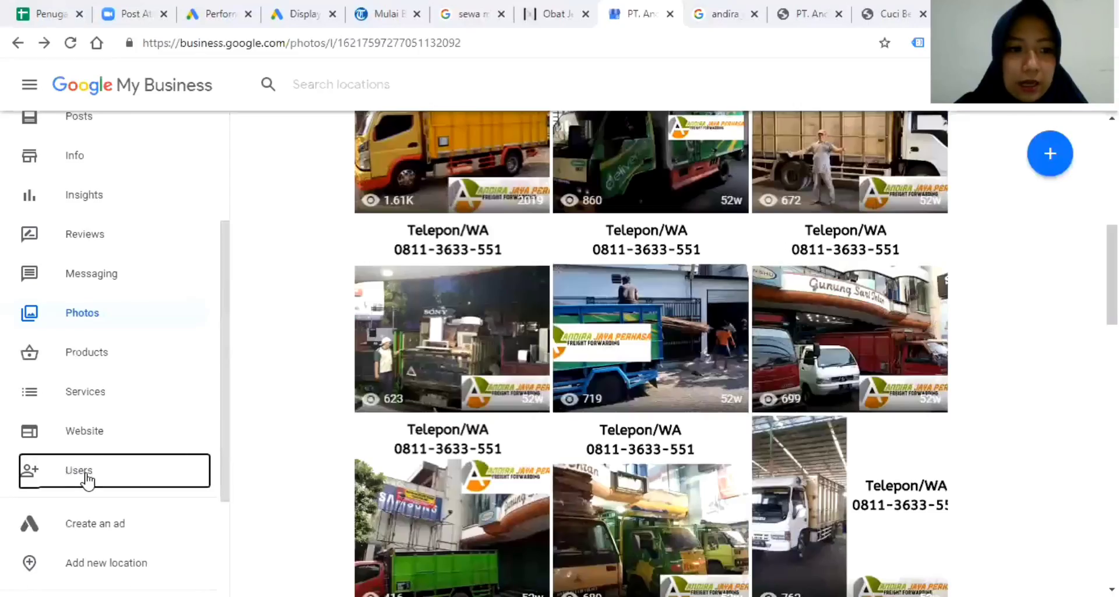
click(93, 479)
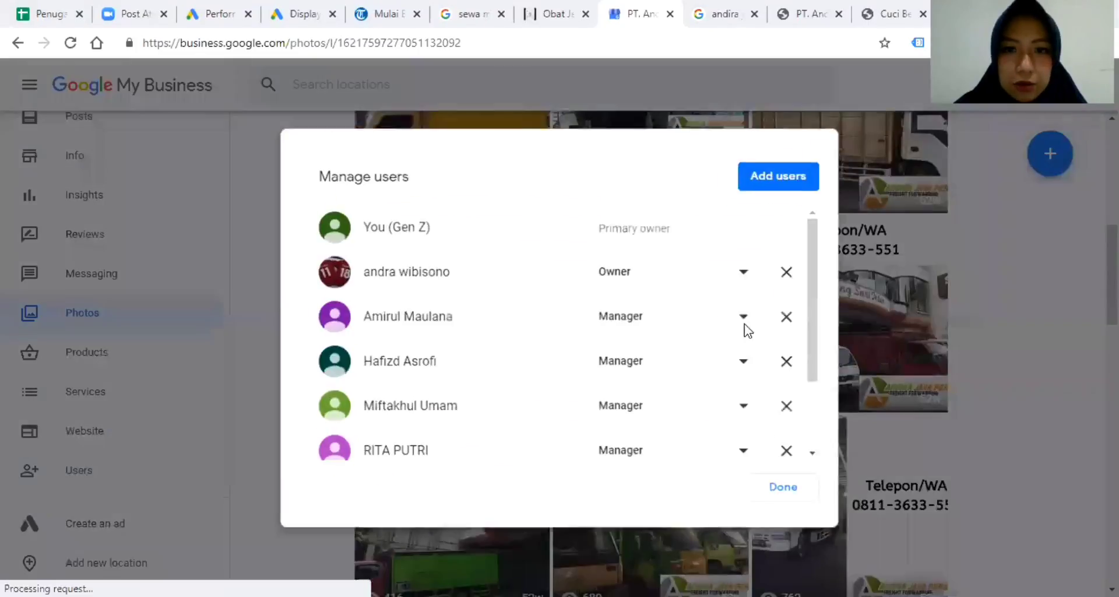
click(789, 172)
click(358, 290)
click(664, 406)
scroll(618, 362, down, 3)
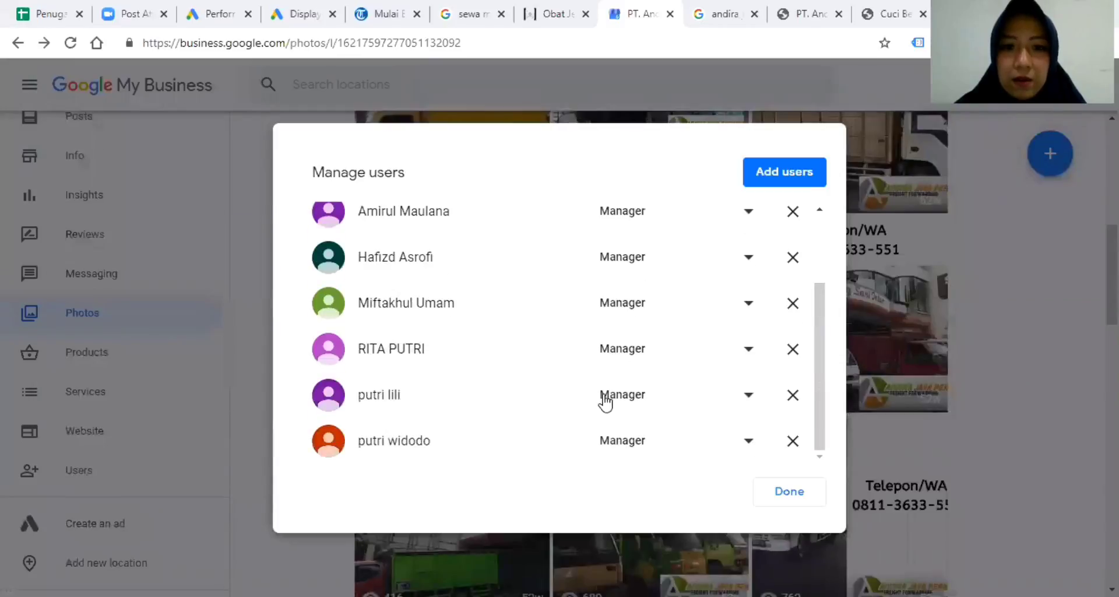
scroll(623, 402, up, 3)
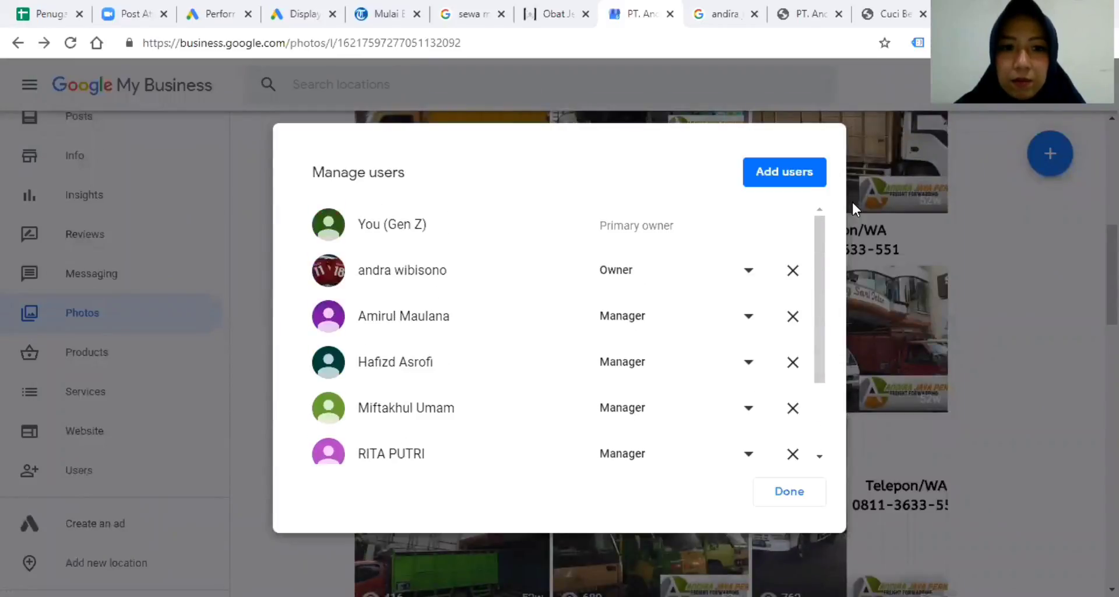
click(789, 496)
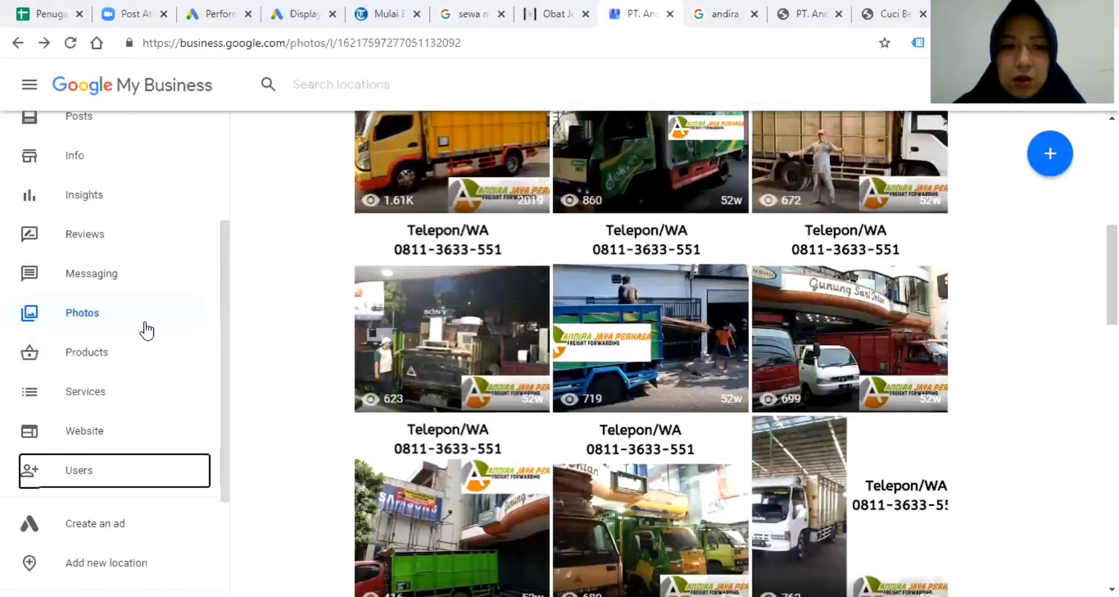
scroll(155, 446, up, 3)
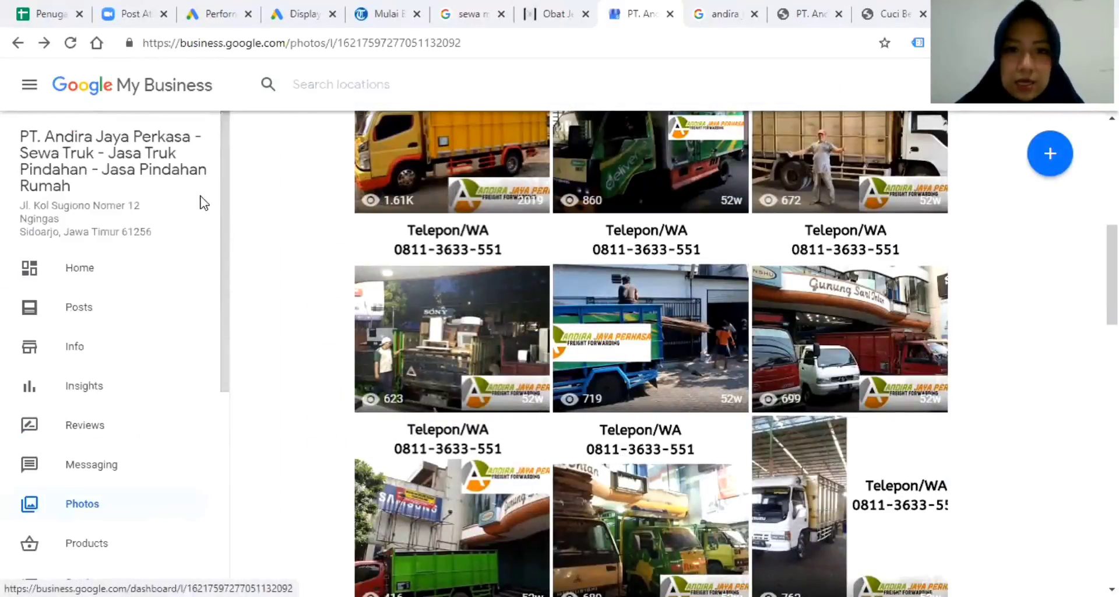